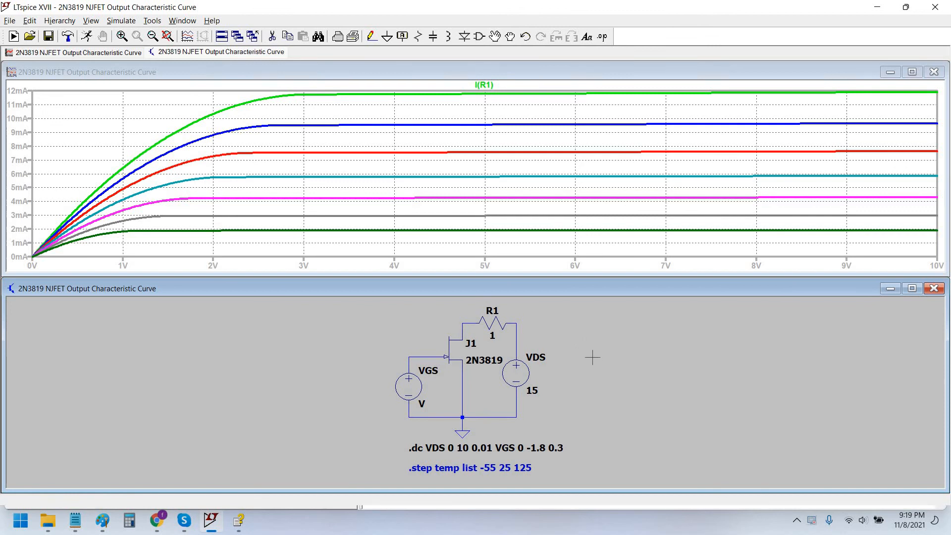
pyautogui.moveTo(593, 357); pyautogui.dragTo(592, 354)
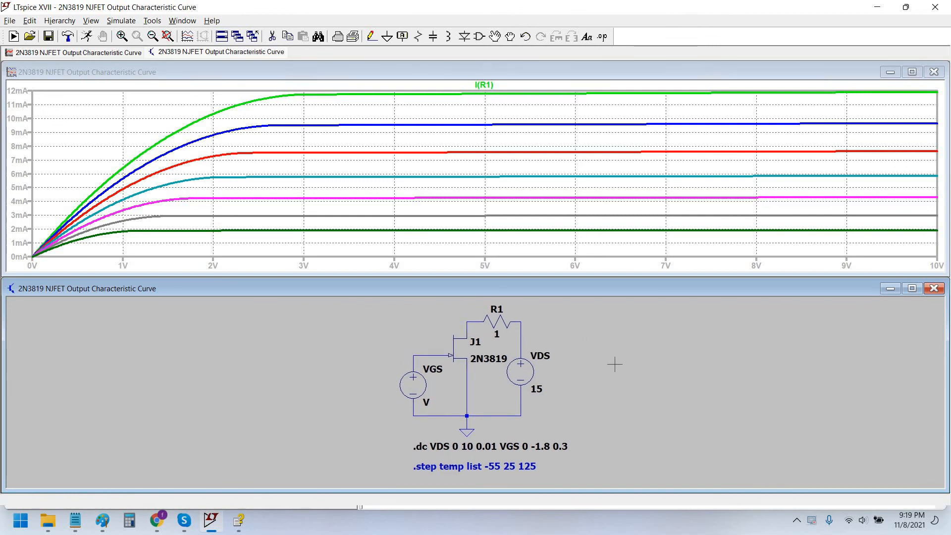
pyautogui.moveTo(617, 396); pyautogui.dragTo(624, 404)
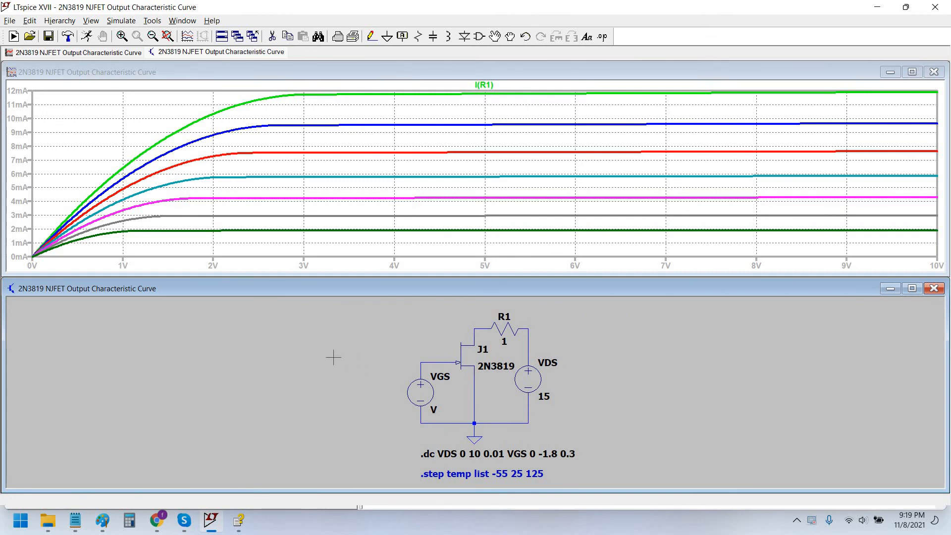
pyautogui.moveTo(325, 376); pyautogui.dragTo(316, 376)
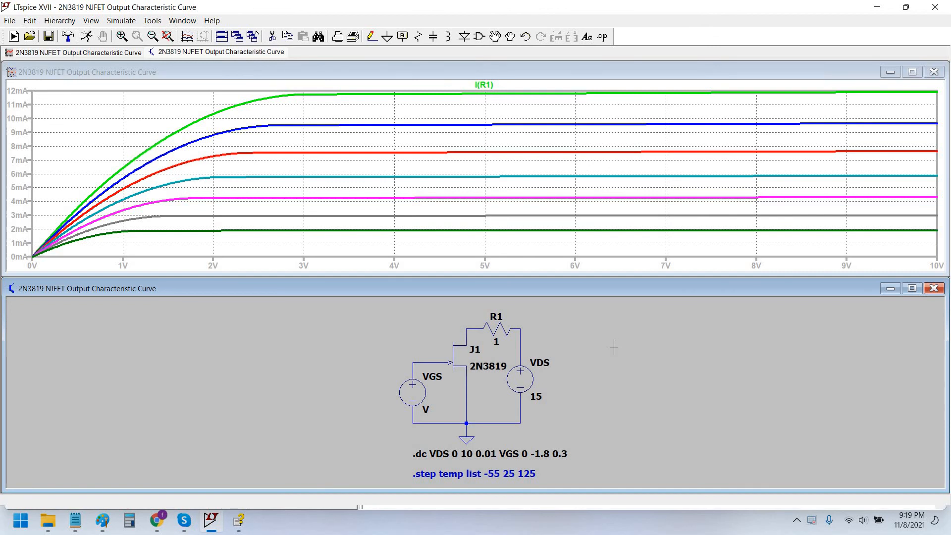
pyautogui.moveTo(613, 347); pyautogui.dragTo(576, 352)
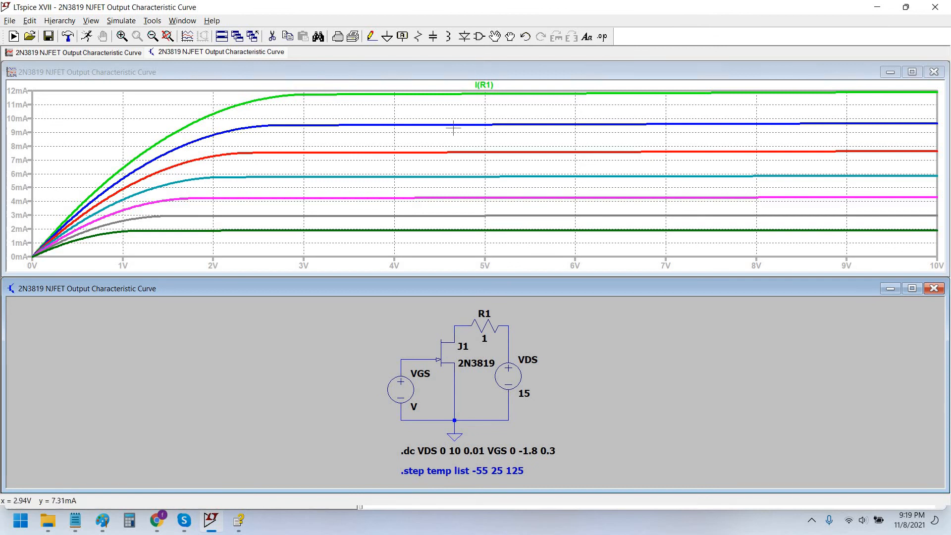
pyautogui.click(527, 135)
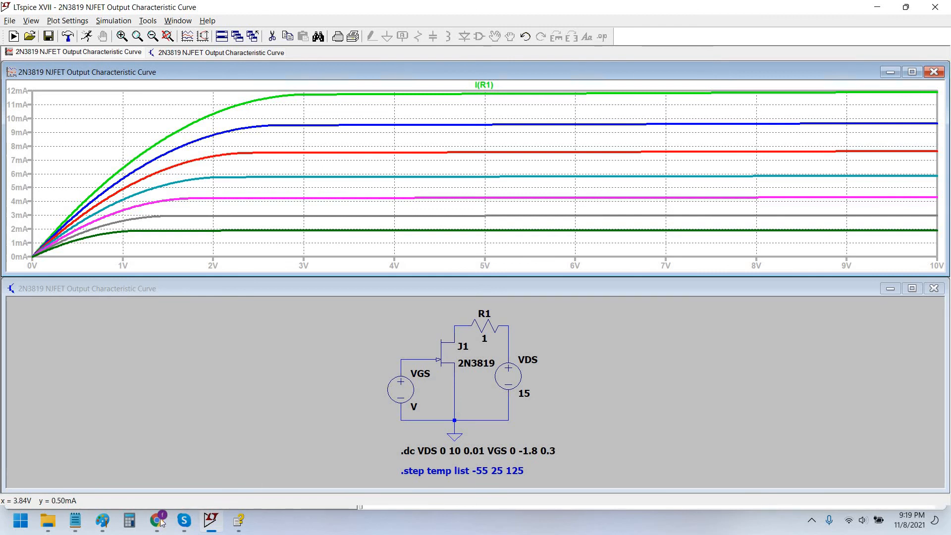
# Switch to Paint and examine how the black load line crosses the JFET drain curves between the current and voltage axes.
pyautogui.click(102, 520)
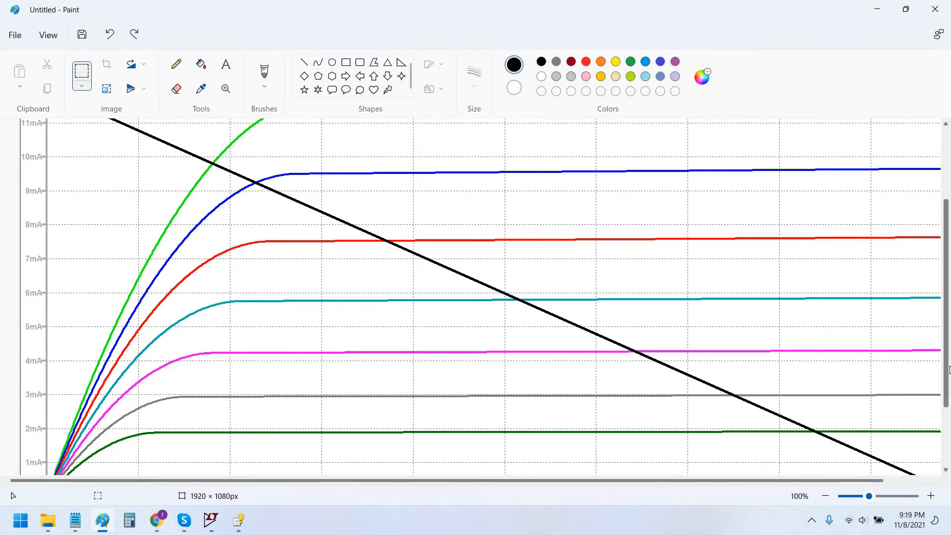
pyautogui.scroll(4, 949, 369)
pyautogui.scroll(-3, 949, 384)
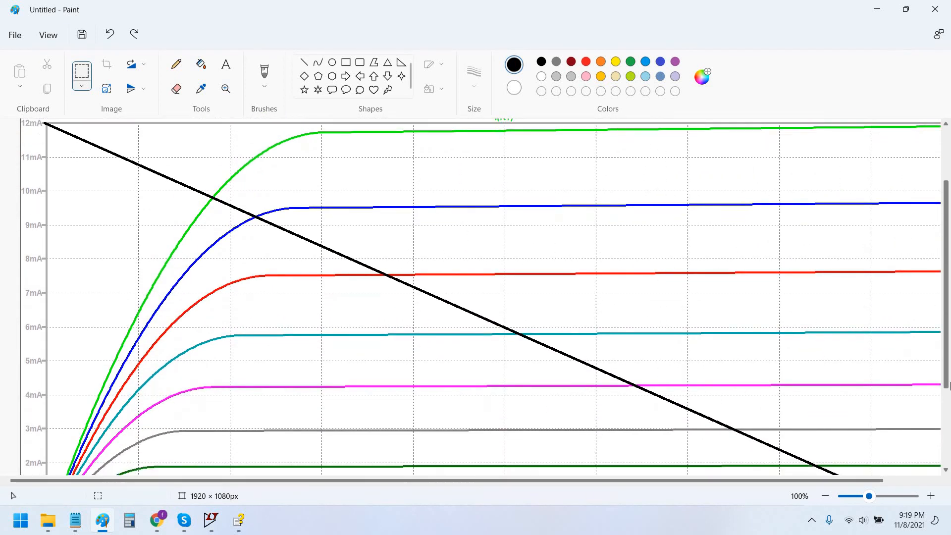
pyautogui.scroll(-2, 949, 383)
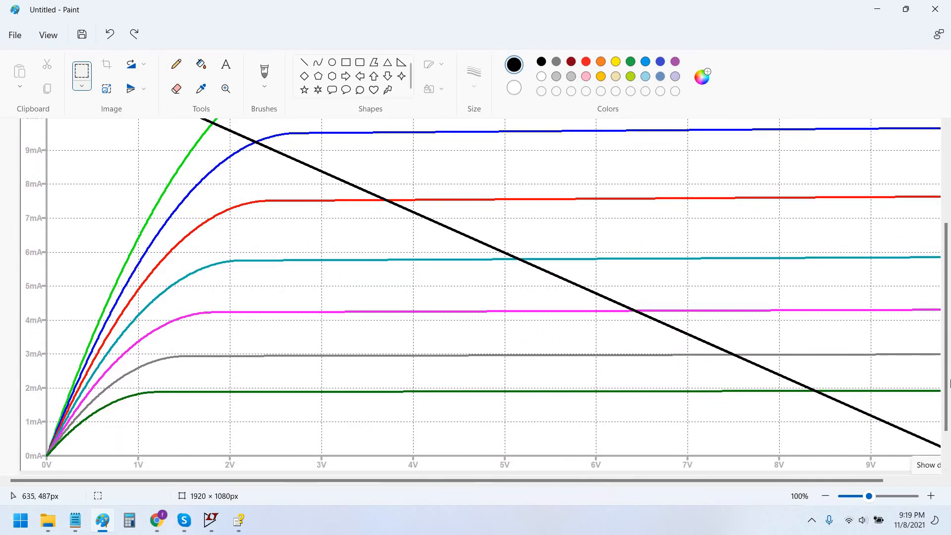
pyautogui.scroll(2, 949, 381)
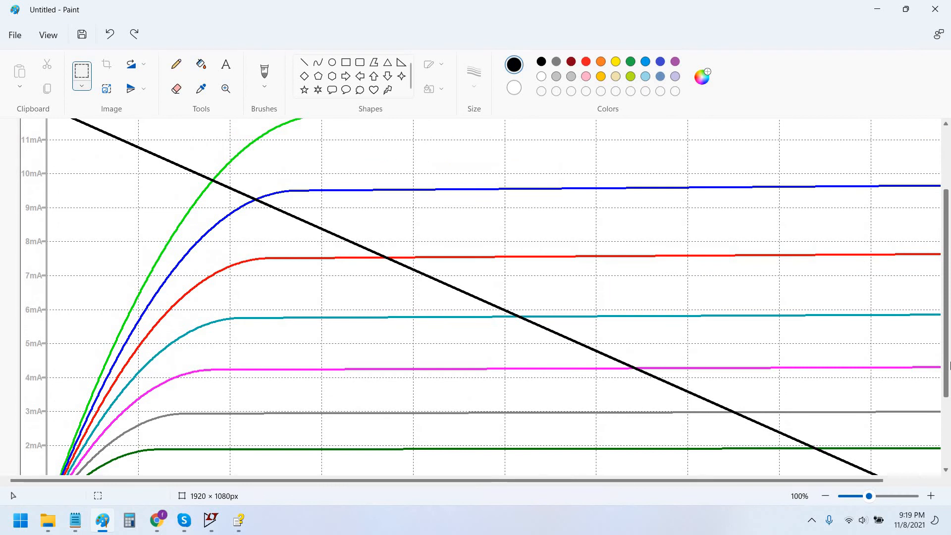
pyautogui.scroll(-1, 949, 366)
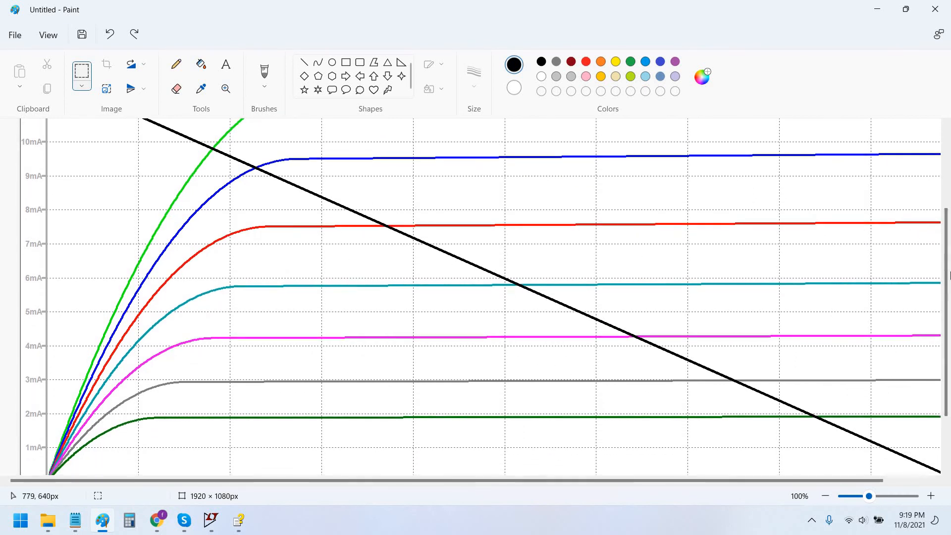
pyautogui.scroll(4, 949, 282)
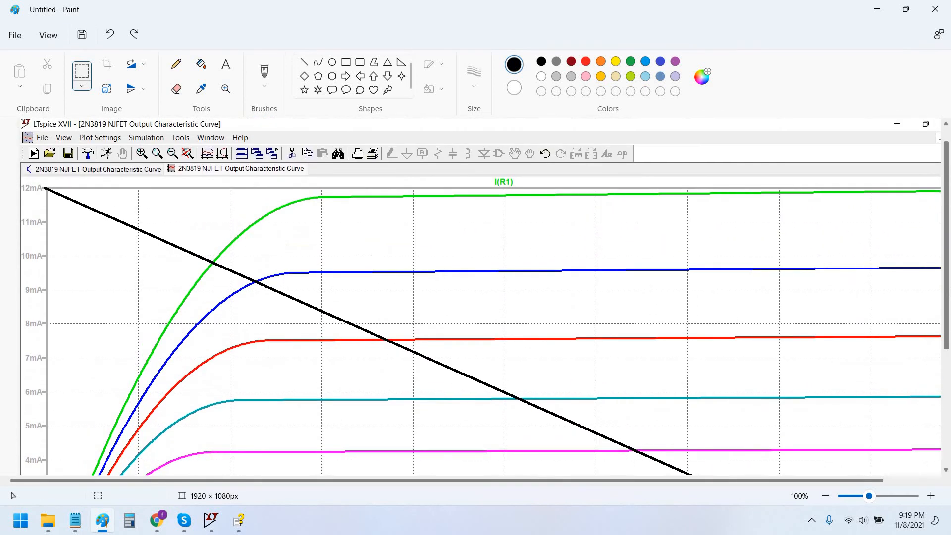
pyautogui.scroll(-7, 950, 292)
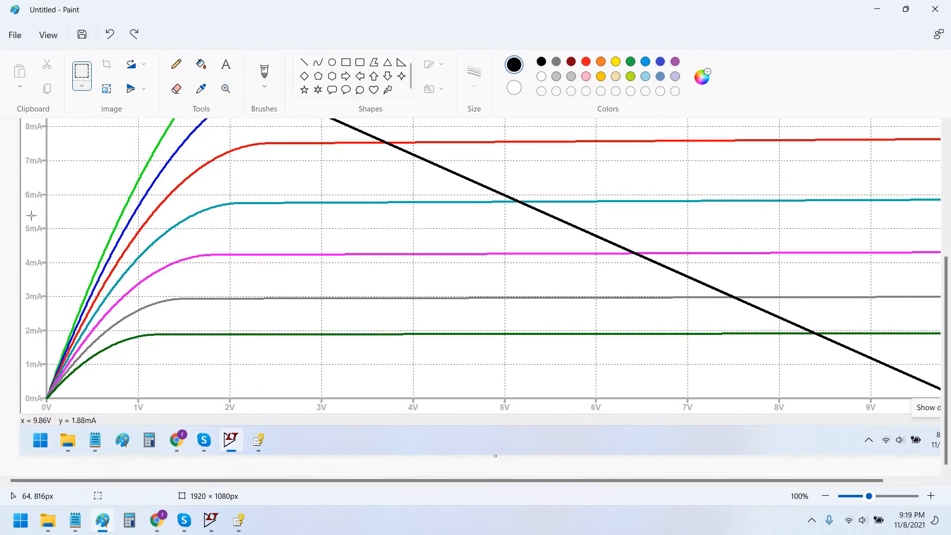
pyautogui.scroll(6, 495, 403)
pyautogui.scroll(-6, 495, 404)
# Inspect both ends of the load line, at the far end of the voltage axis and at the top of the current axis.
pyautogui.moveTo(485, 482); pyautogui.dragTo(611, 480)
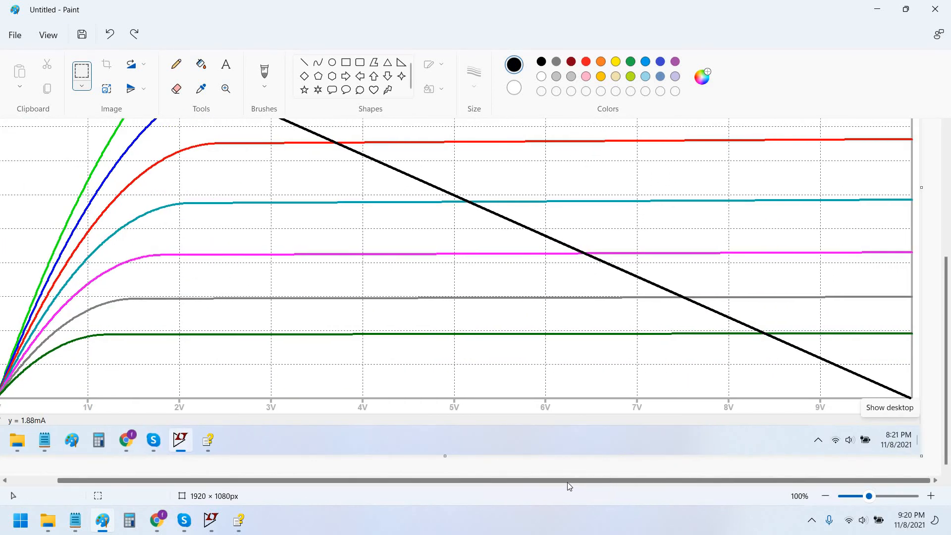
pyautogui.moveTo(458, 481); pyautogui.dragTo(498, 480)
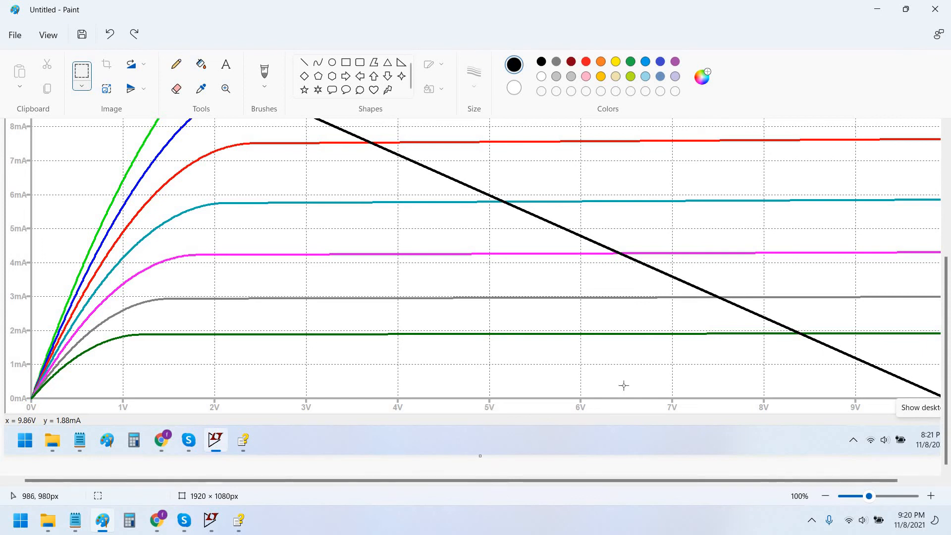
pyautogui.moveTo(949, 396); pyautogui.dragTo(949, 391)
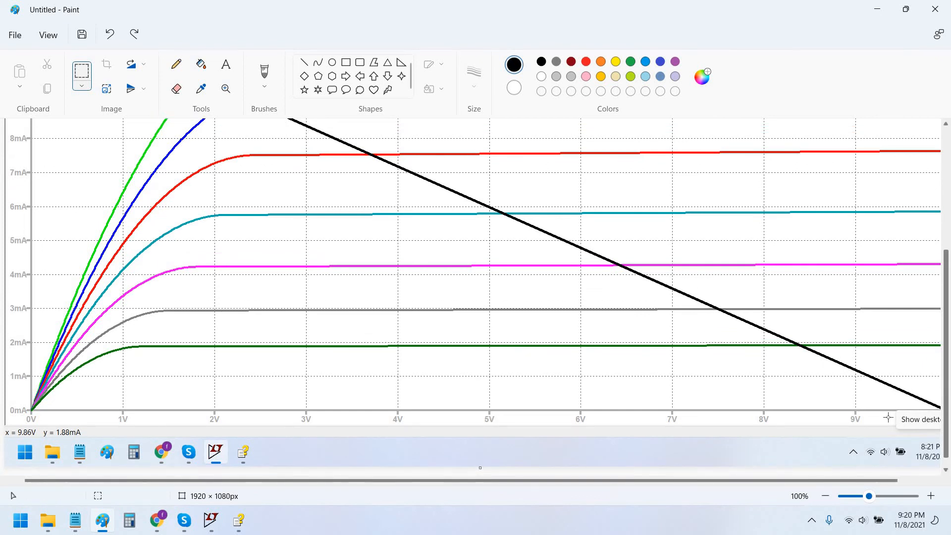
pyautogui.moveTo(668, 485); pyautogui.dragTo(700, 486)
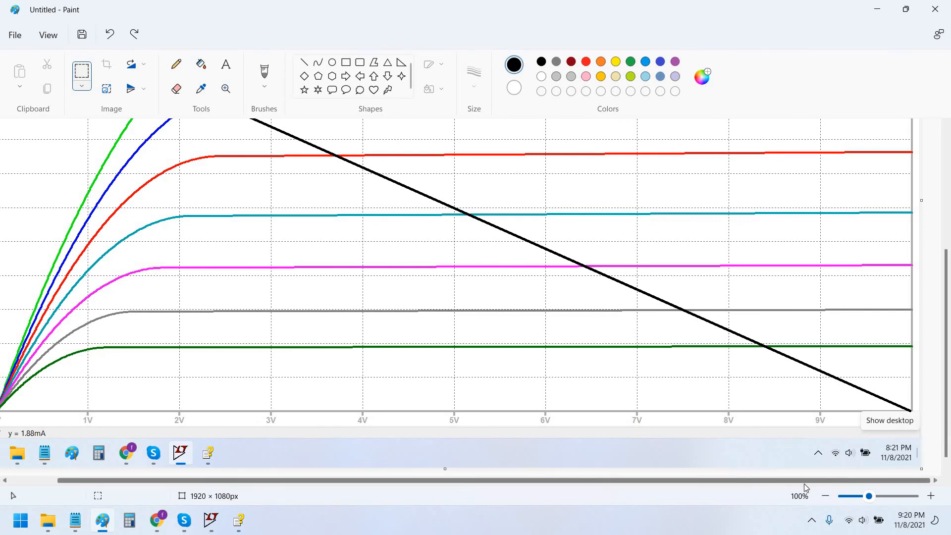
pyautogui.moveTo(804, 483); pyautogui.dragTo(751, 493)
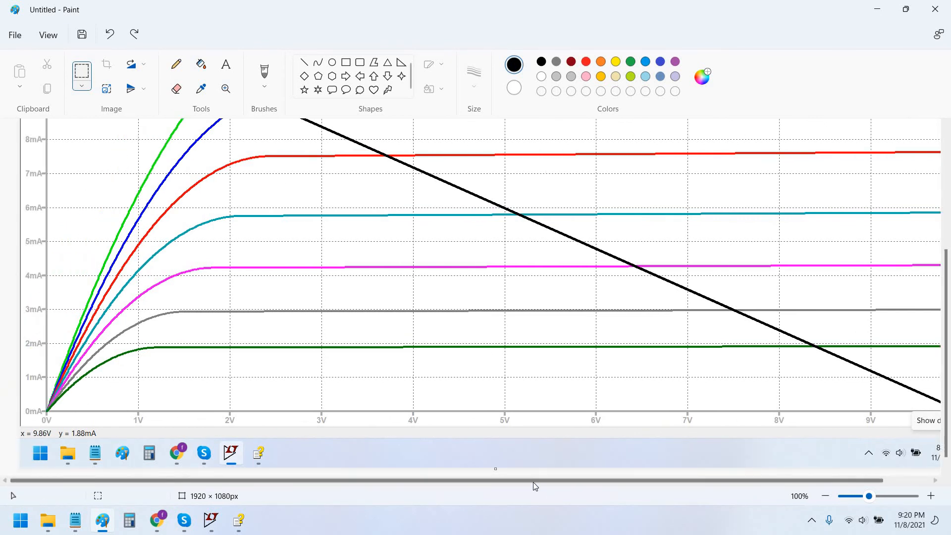
pyautogui.moveTo(594, 487); pyautogui.dragTo(698, 482)
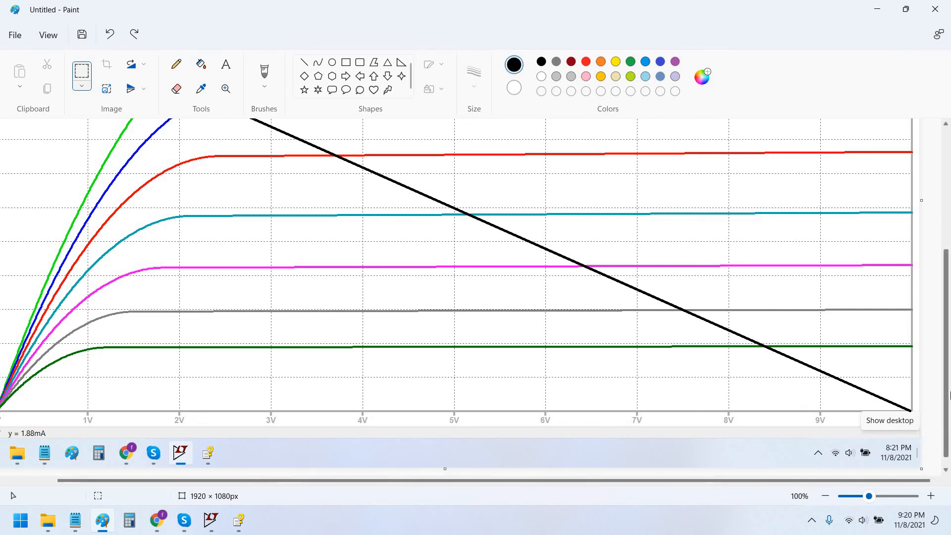
pyautogui.moveTo(950, 395); pyautogui.dragTo(860, 490)
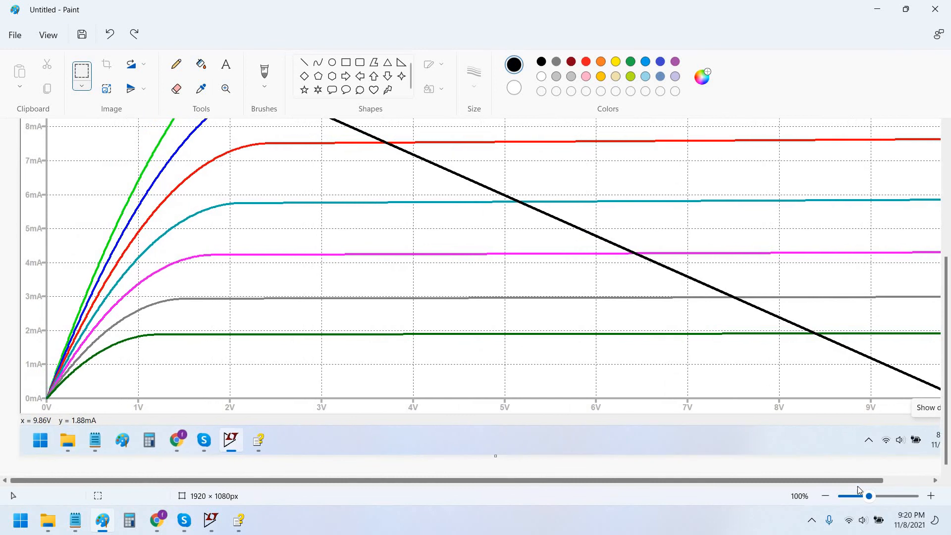
pyautogui.moveTo(949, 400); pyautogui.dragTo(948, 394)
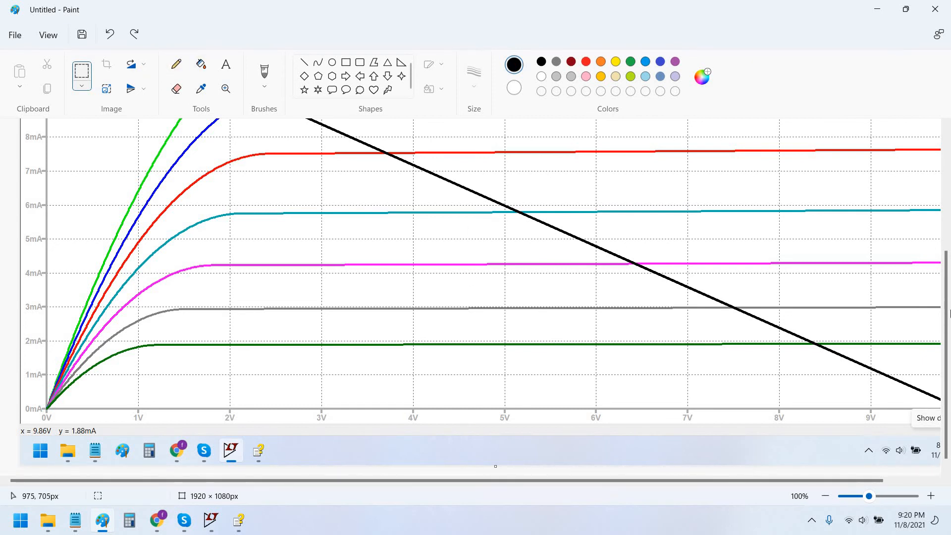
pyautogui.scroll(1, 483, 276)
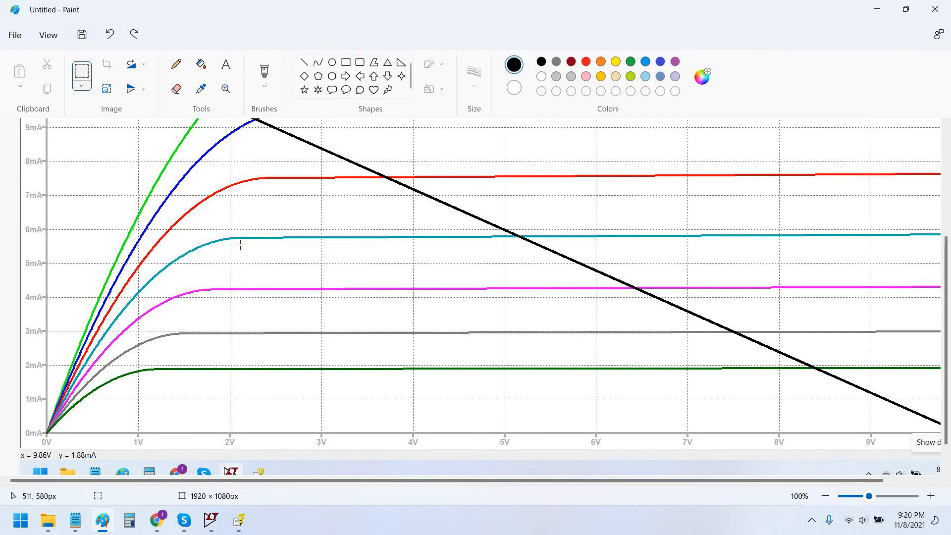
pyautogui.scroll(4, 432, 252)
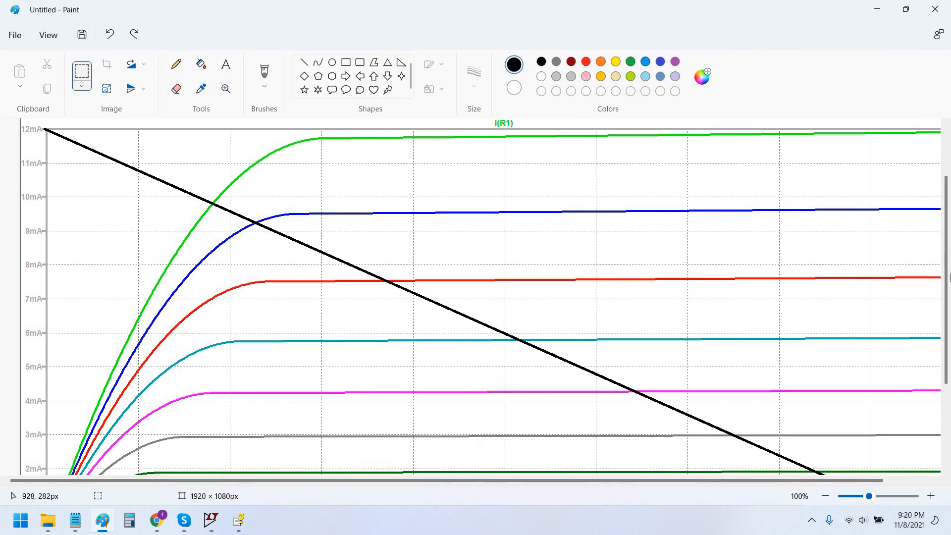
pyautogui.scroll(1, 949, 278)
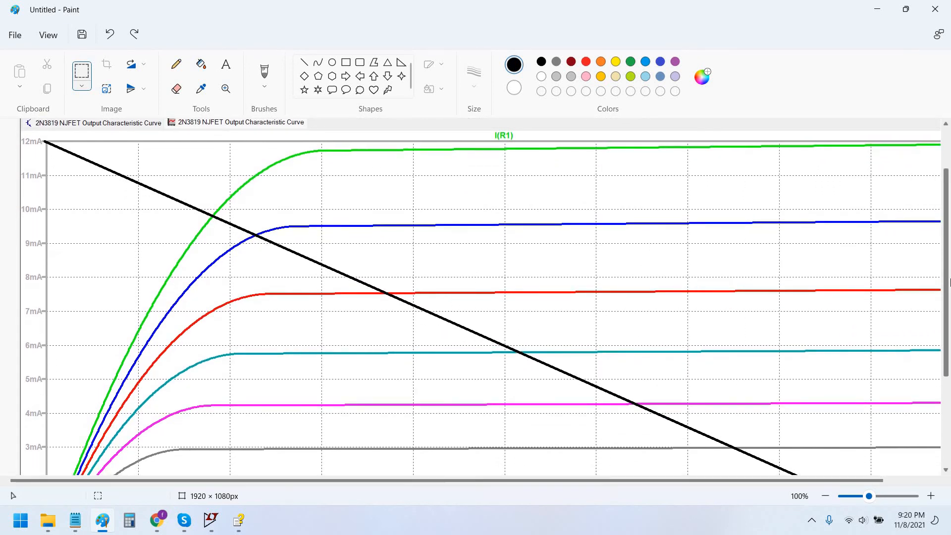
pyautogui.scroll(-1, 949, 283)
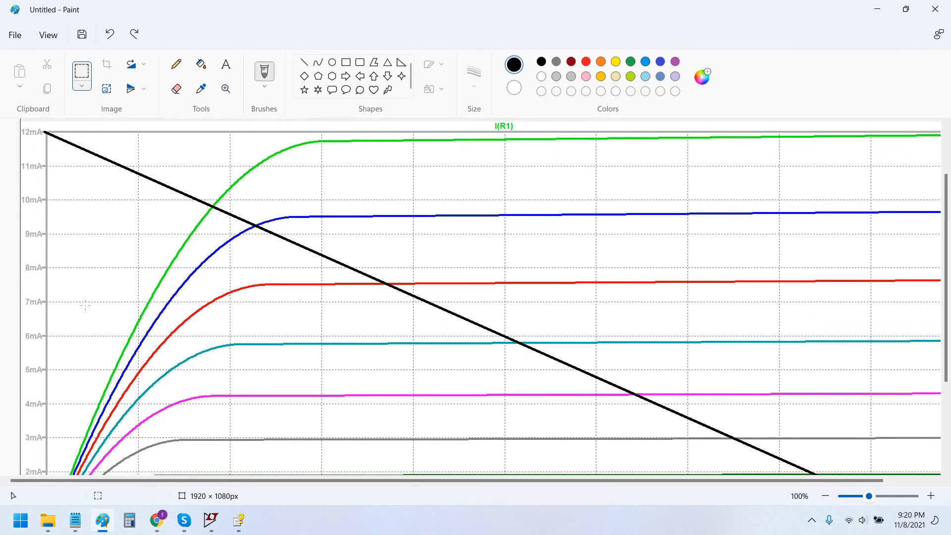
# Brush an X where the load line crosses the teal curve, with dashed lines along the curve and down to the voltage axis, labelled 6mA.
pyautogui.click(264, 71)
pyautogui.scroll(3, 950, 312)
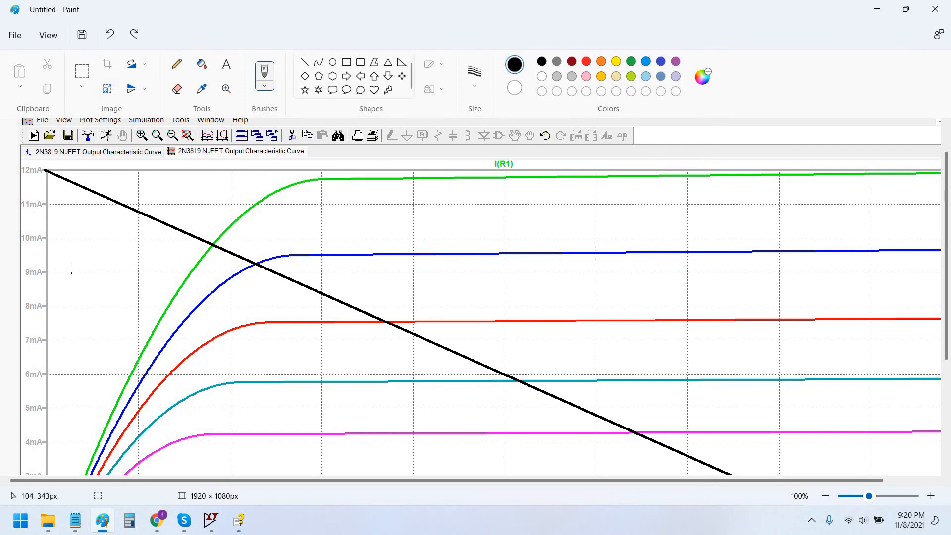
pyautogui.scroll(-3, 79, 264)
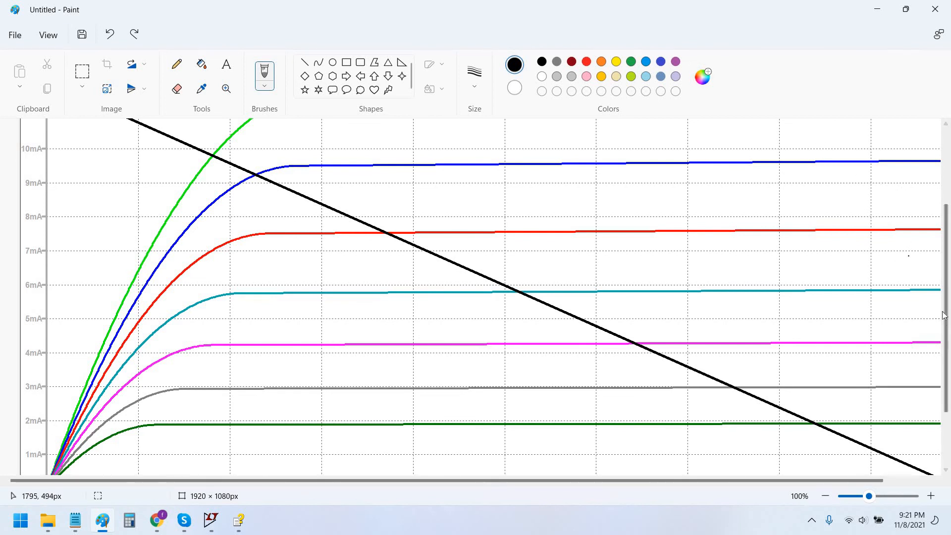
pyautogui.moveTo(949, 335); pyautogui.dragTo(950, 343)
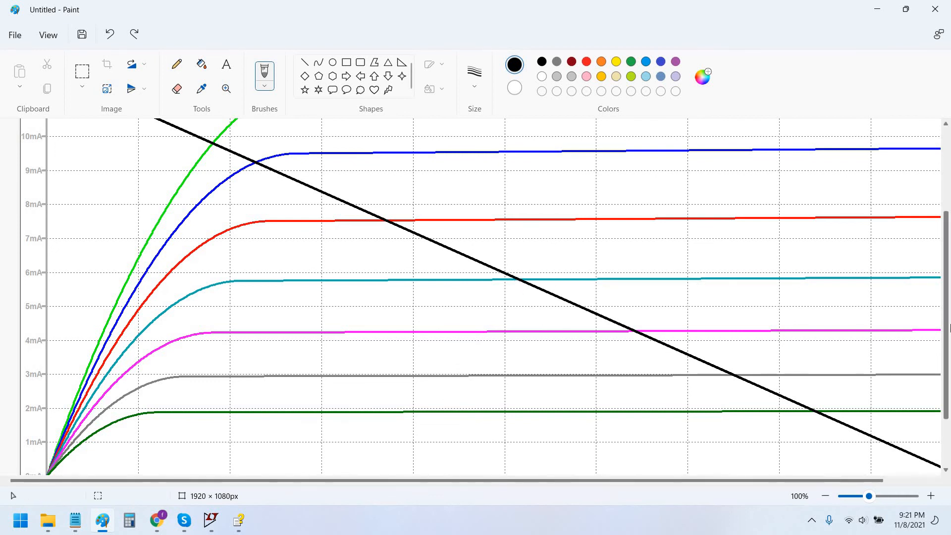
pyautogui.moveTo(949, 328)
pyautogui.mouseDown()
pyautogui.moveTo(949, 271)
pyautogui.moveTo(949, 329)
pyautogui.mouseUp()
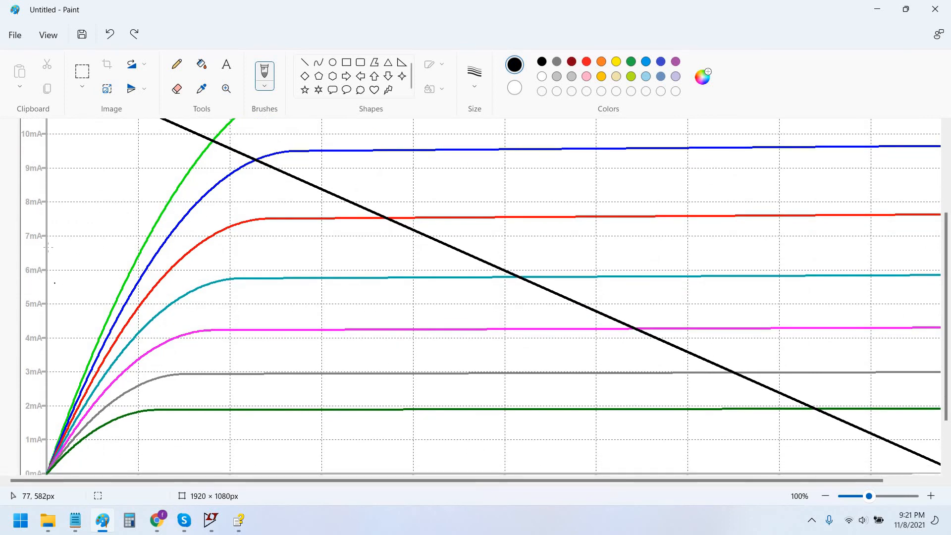
pyautogui.scroll(3, 49, 257)
pyautogui.scroll(-6, 41, 182)
pyautogui.scroll(8, 45, 291)
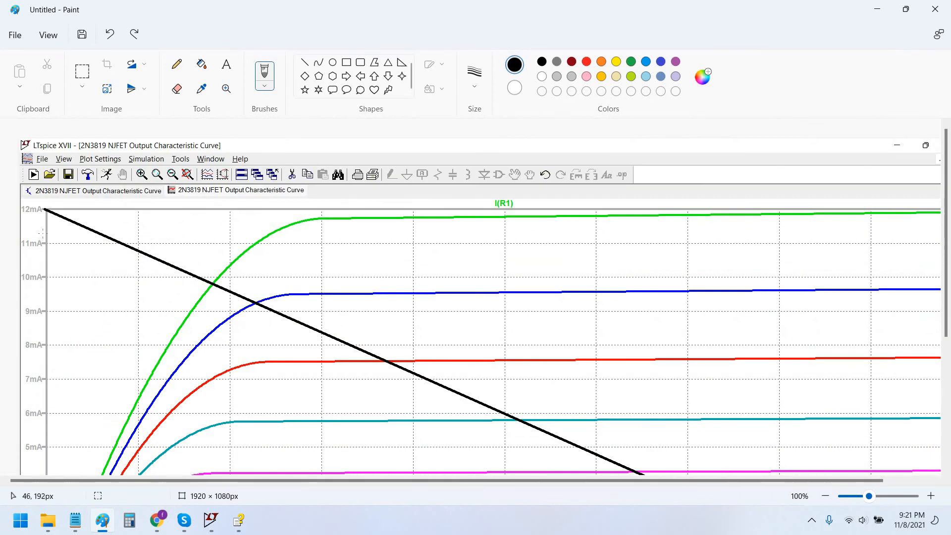
pyautogui.scroll(-6, 42, 234)
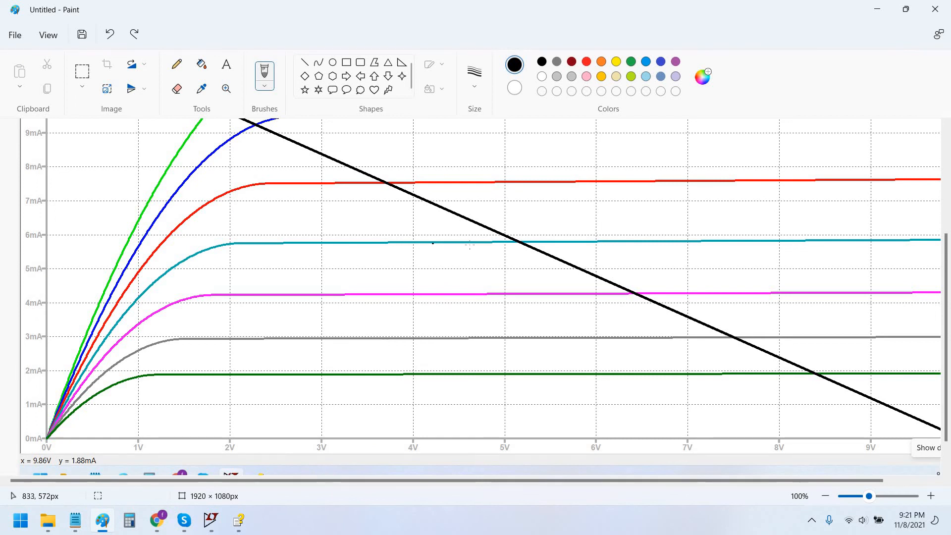
pyautogui.moveTo(475, 245)
pyautogui.mouseDown()
pyautogui.moveTo(561, 246)
pyautogui.moveTo(525, 286)
pyautogui.mouseUp()
pyautogui.moveTo(531, 367); pyautogui.dragTo(534, 440)
pyautogui.moveTo(534, 235)
pyautogui.mouseDown()
pyautogui.moveTo(517, 254)
pyautogui.moveTo(538, 255)
pyautogui.mouseUp()
pyautogui.moveTo(510, 213)
pyautogui.mouseDown()
pyautogui.moveTo(513, 223)
pyautogui.moveTo(530, 221)
pyautogui.mouseUp()
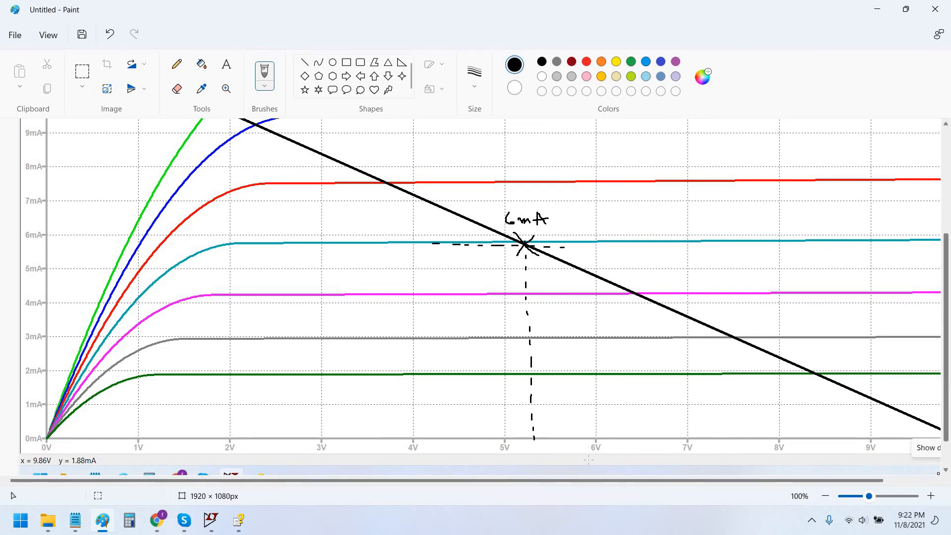
# Handwrite the operating-point voltage below the vertical dashed line on the voltage axis, and switch back to LTspice.
pyautogui.scroll(-1, 534, 436)
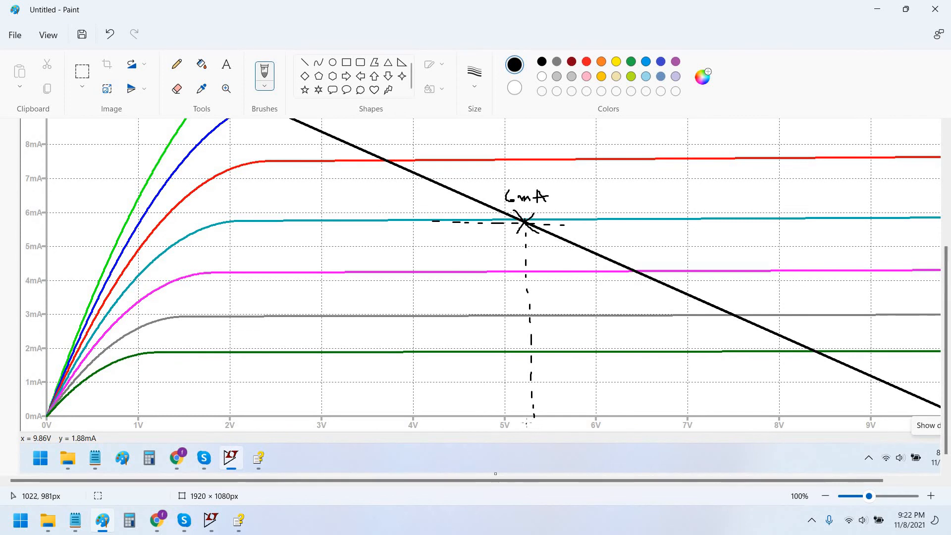
pyautogui.moveTo(529, 426); pyautogui.dragTo(545, 430)
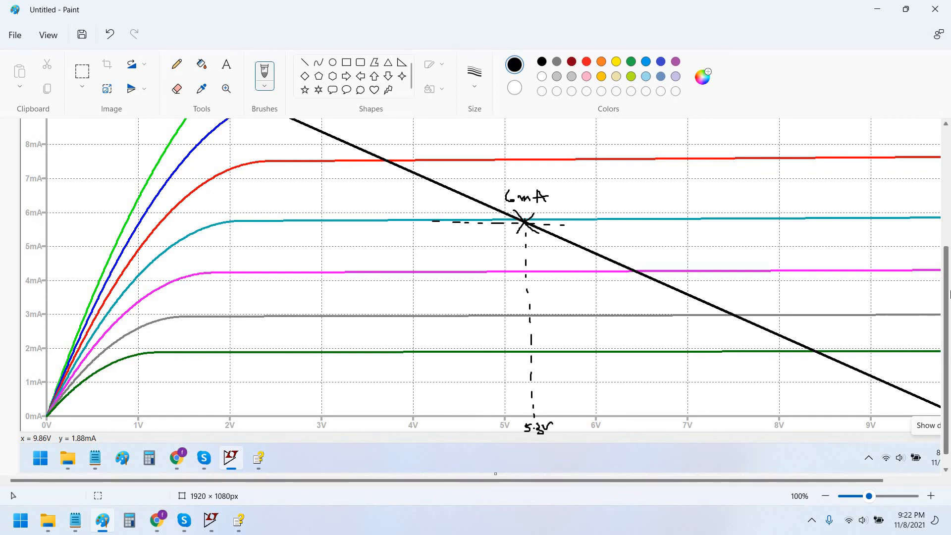
pyautogui.scroll(1, 148, 297)
pyautogui.click(84, 75)
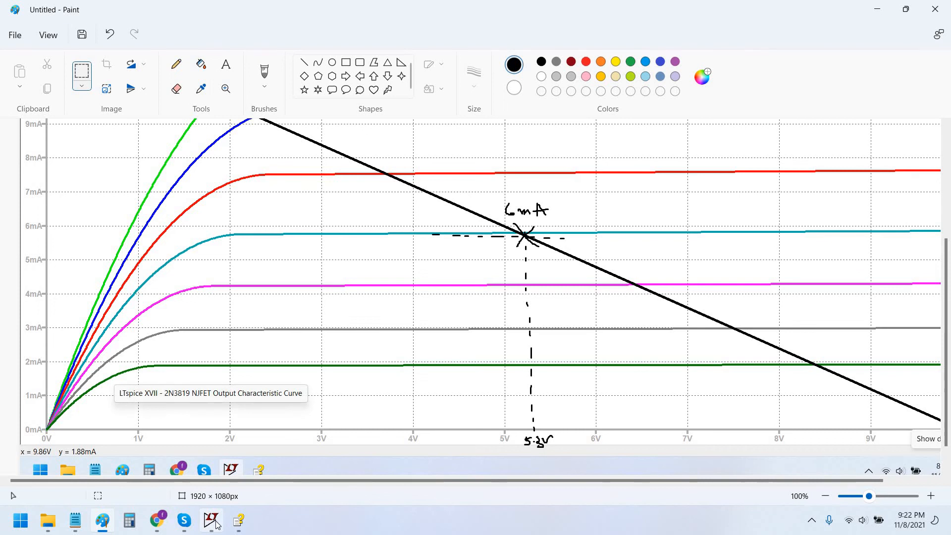
pyautogui.click(213, 525)
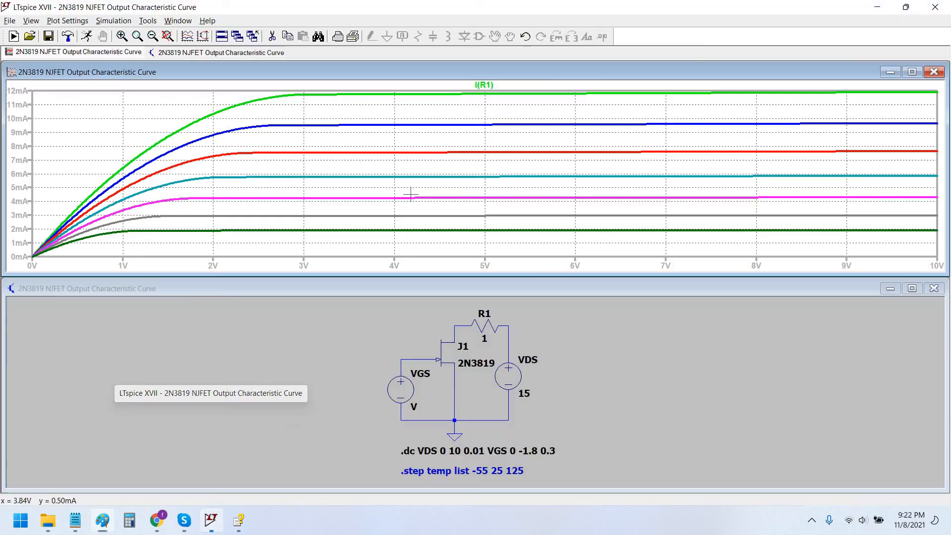
# Maximize the characteristic-curve plot and display only the VGS = -0.9 step.
pyautogui.click(911, 72)
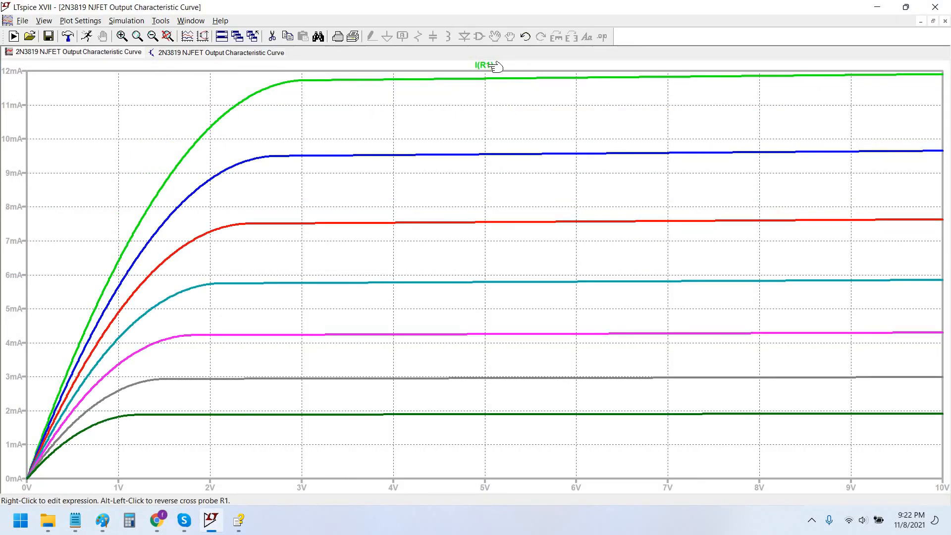
pyautogui.click(484, 65)
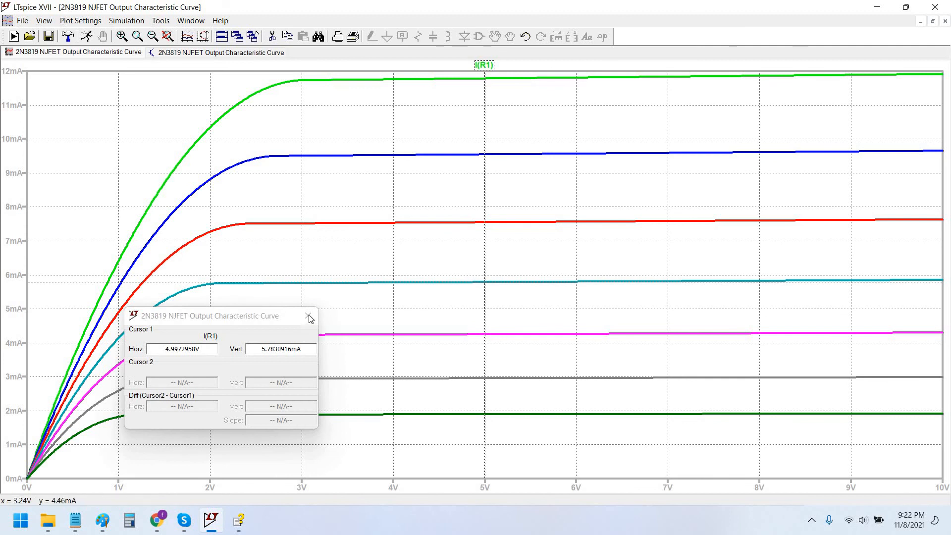
pyautogui.rightClick(462, 148)
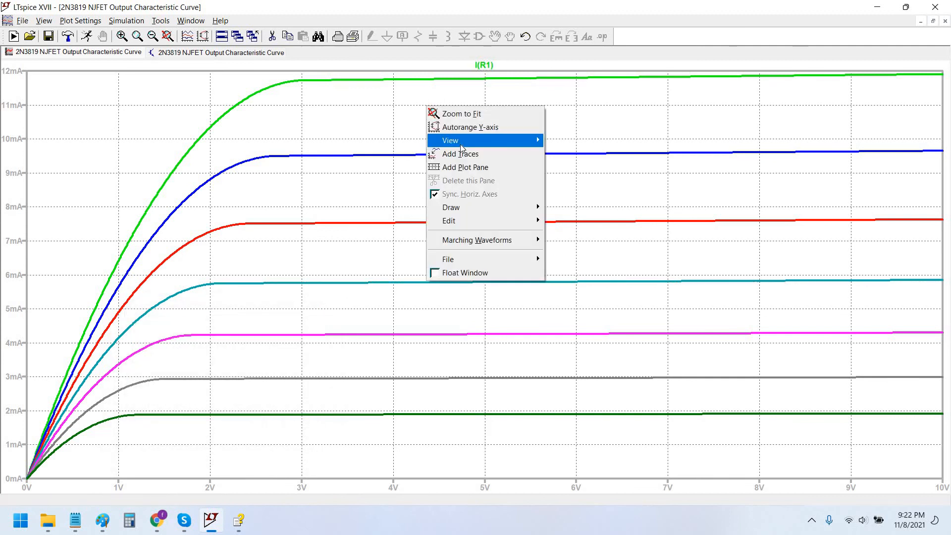
pyautogui.moveTo(495, 141)
pyautogui.click(578, 181)
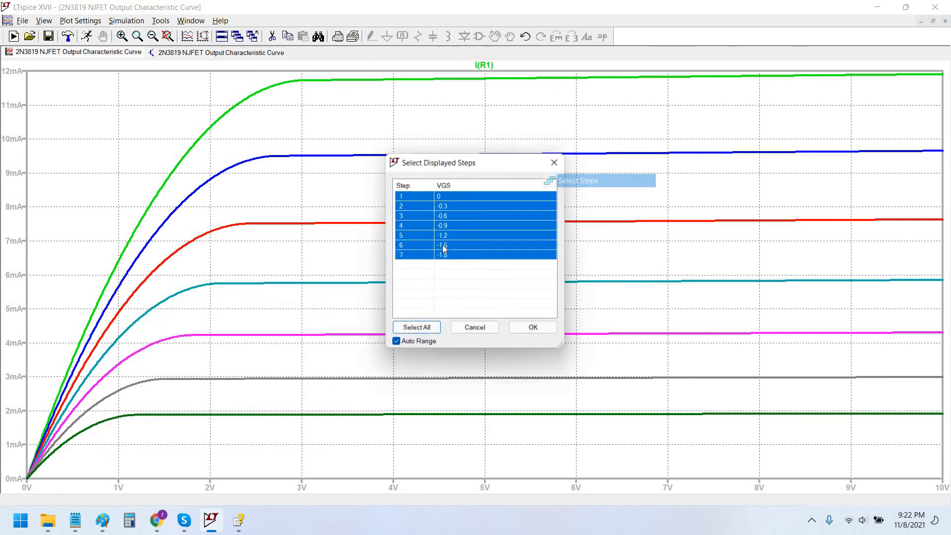
pyautogui.click(454, 226)
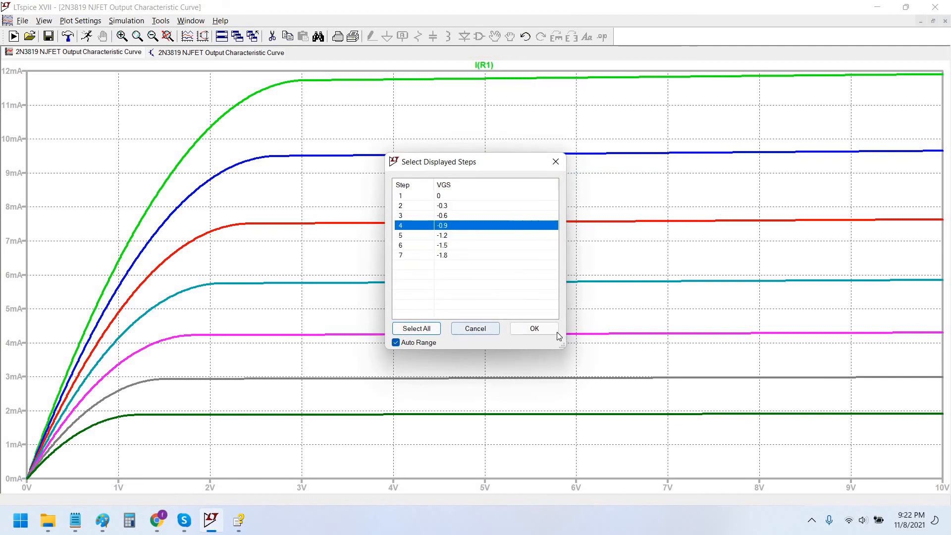
pyautogui.click(533, 328)
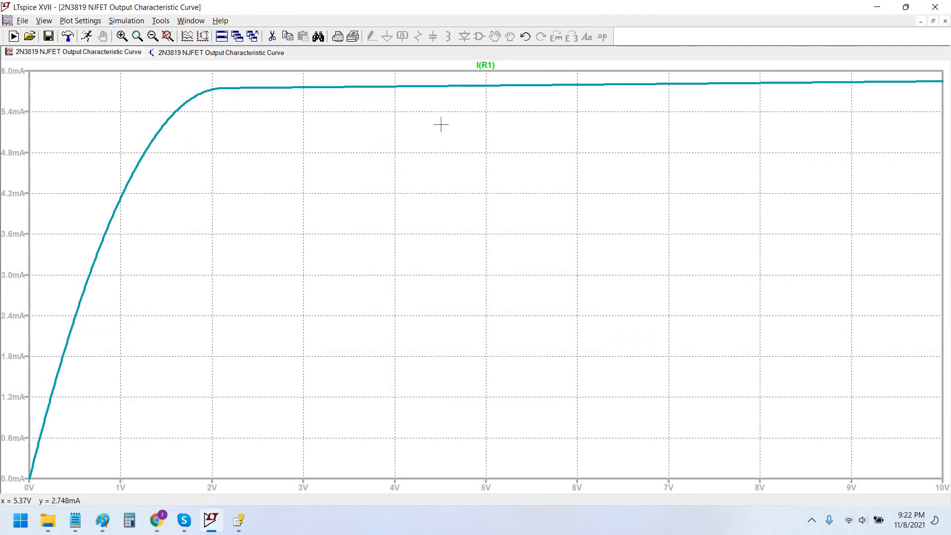
# Attach a cursor to the I(R1) trace and place it at about 5.31 V on the voltage axis.
pyautogui.click(485, 65)
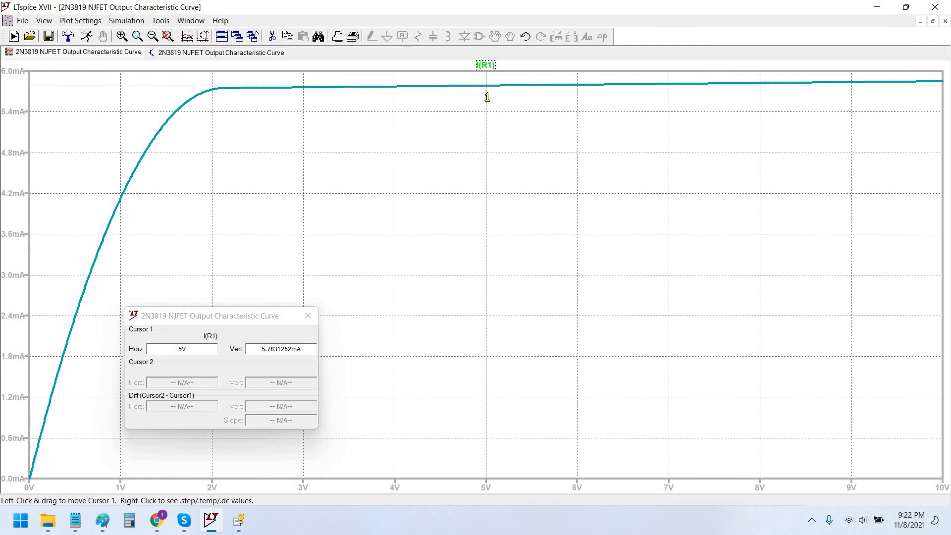
pyautogui.moveTo(471, 99); pyautogui.dragTo(472, 99)
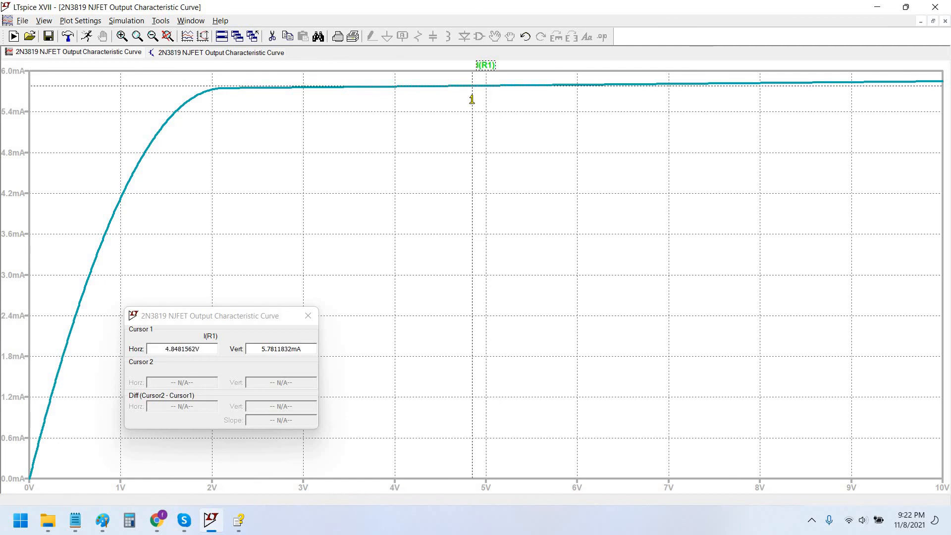
pyautogui.moveTo(471, 99); pyautogui.dragTo(515, 119)
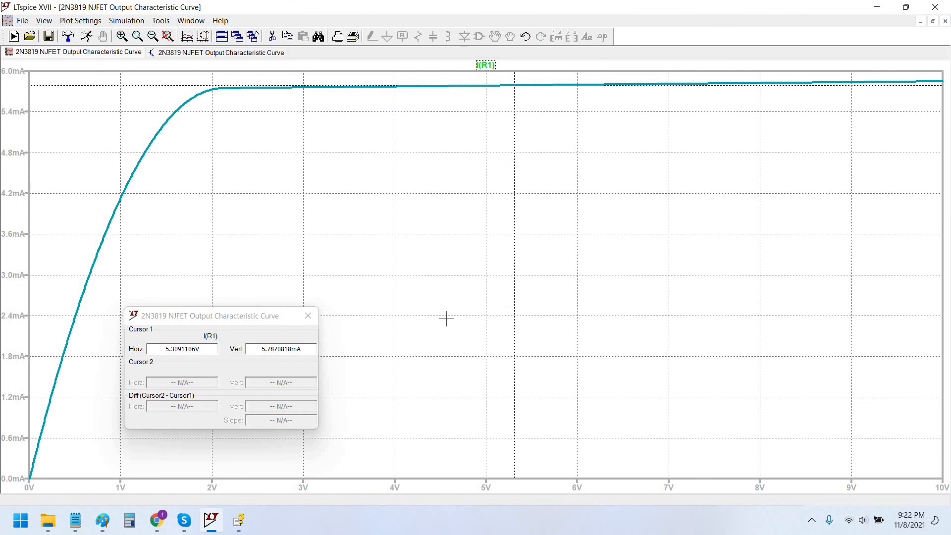
# Move the cursor readout to the middle of the plot and read the cursor's voltage and current.
pyautogui.moveTo(272, 311); pyautogui.dragTo(502, 197)
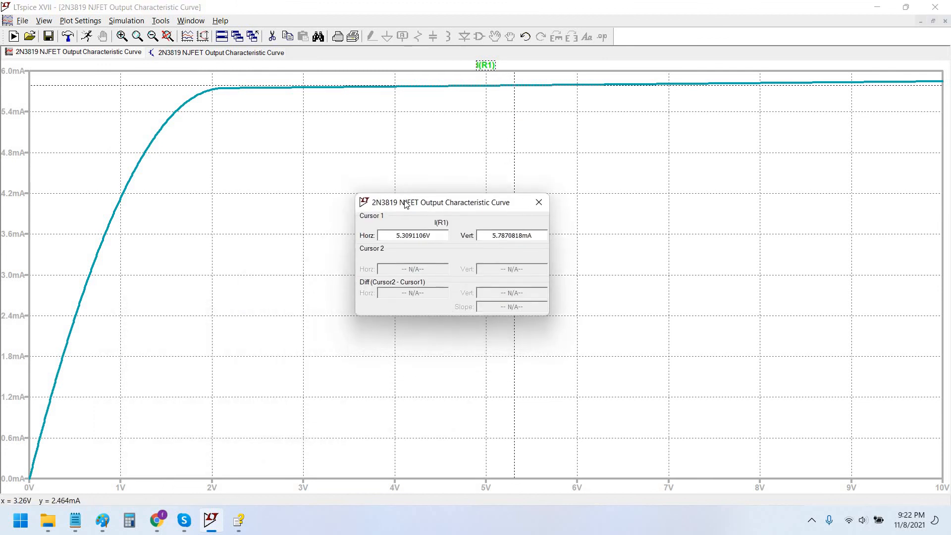
pyautogui.moveTo(405, 204); pyautogui.dragTo(323, 198)
pyautogui.moveTo(410, 230); pyautogui.dragTo(453, 231)
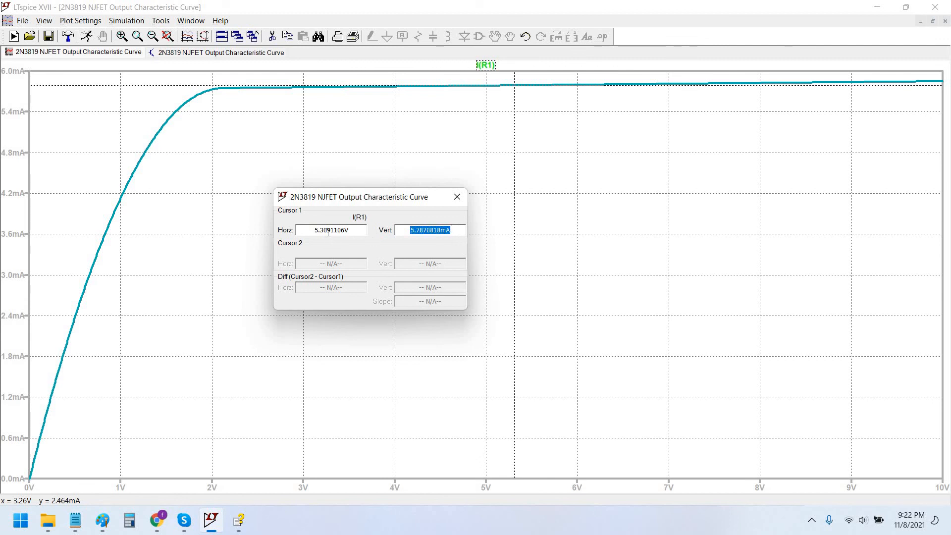
pyautogui.moveTo(314, 230); pyautogui.dragTo(352, 231)
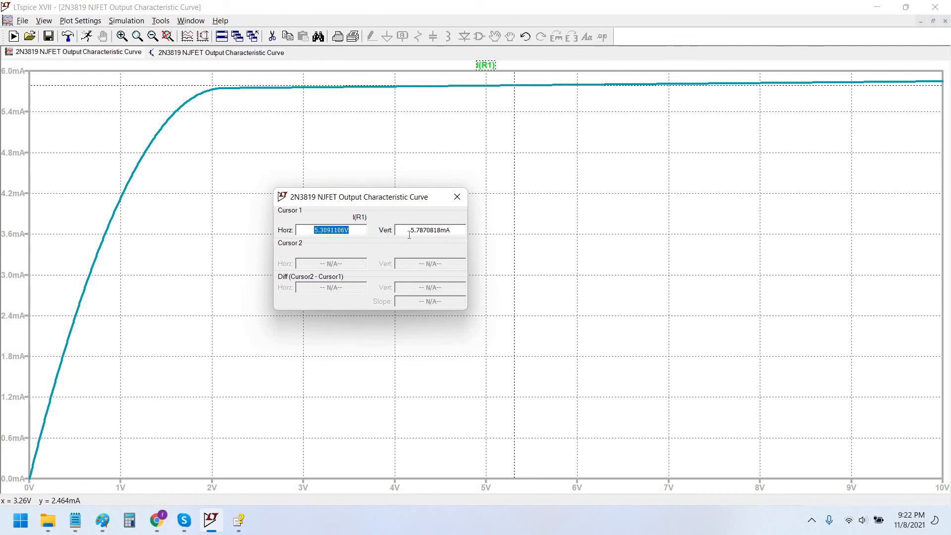
pyautogui.doubleClick(454, 230)
pyautogui.doubleClick(349, 232)
# Switch to Notepad and delete all the old formula text.
pyautogui.click(75, 521)
pyautogui.hotkey('ctrl', 'a')
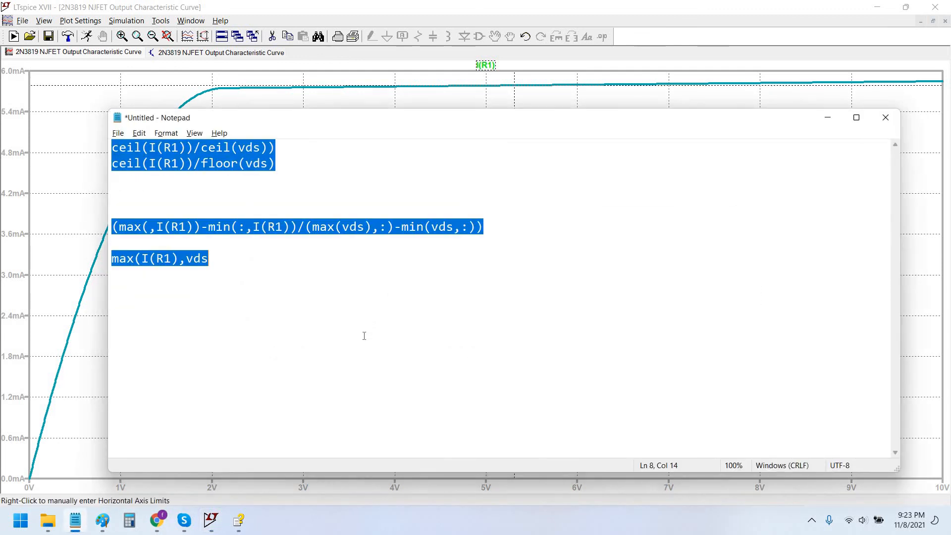
pyautogui.press('Delete')
# Record "Vdsq = 5.3V" on the first line of the note, checking the LTspice cursor readout.
pyautogui.hotkey('alt', 'Tab')
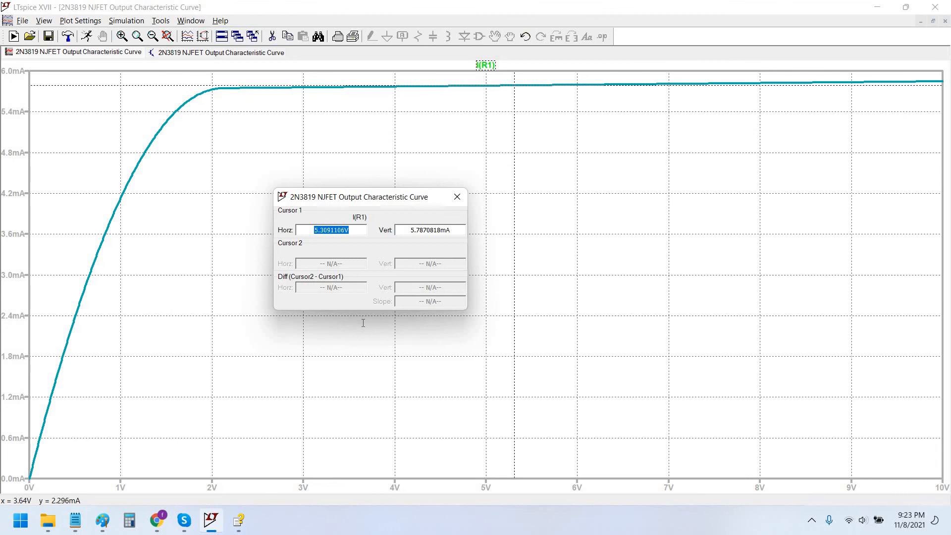
pyautogui.hotkey('alt', 'Tab')
pyautogui.write('Vds')
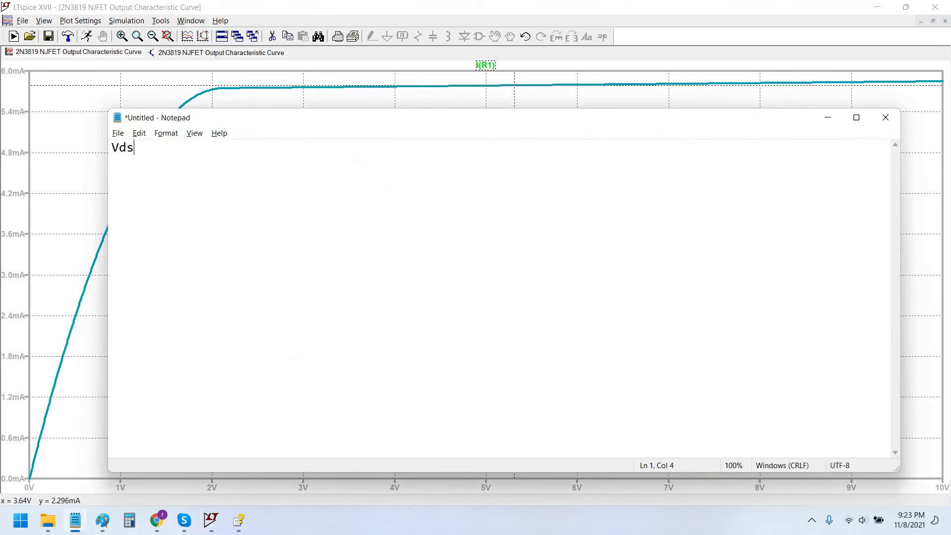
pyautogui.write('q =')
pyautogui.hotkey('alt', 'Tab')
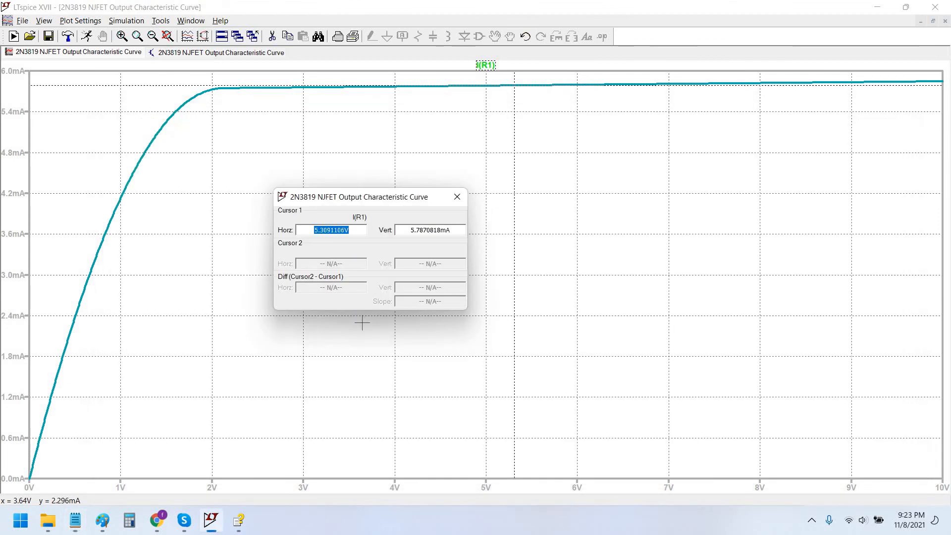
pyautogui.hotkey('alt', 'Tab')
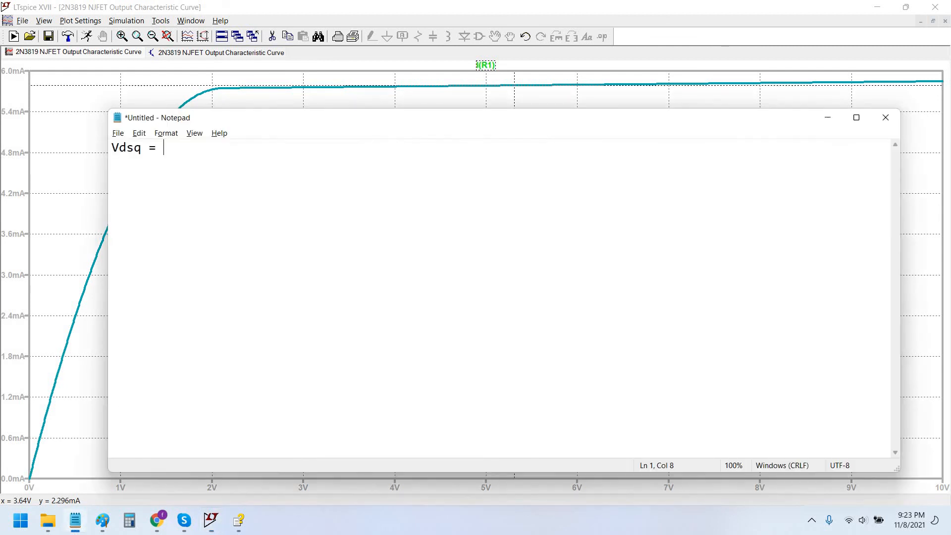
pyautogui.write('5.3V')
pyautogui.press('Return')
# Add the line "Idq = 5.78mA" below it, checking the current in the LTspice cursor readout.
pyautogui.hotkey('alt', 'Tab')
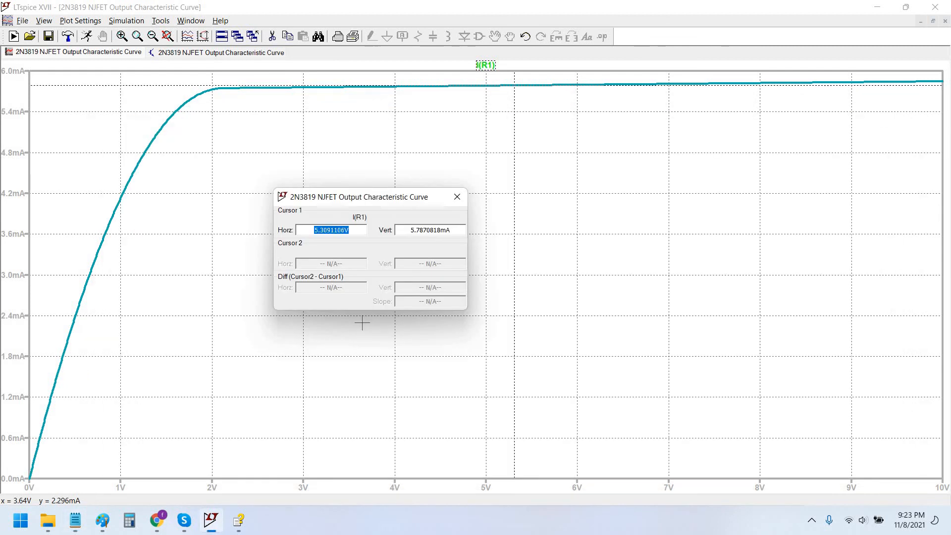
pyautogui.hotkey('alt', 'Tab')
pyautogui.write('Idq =')
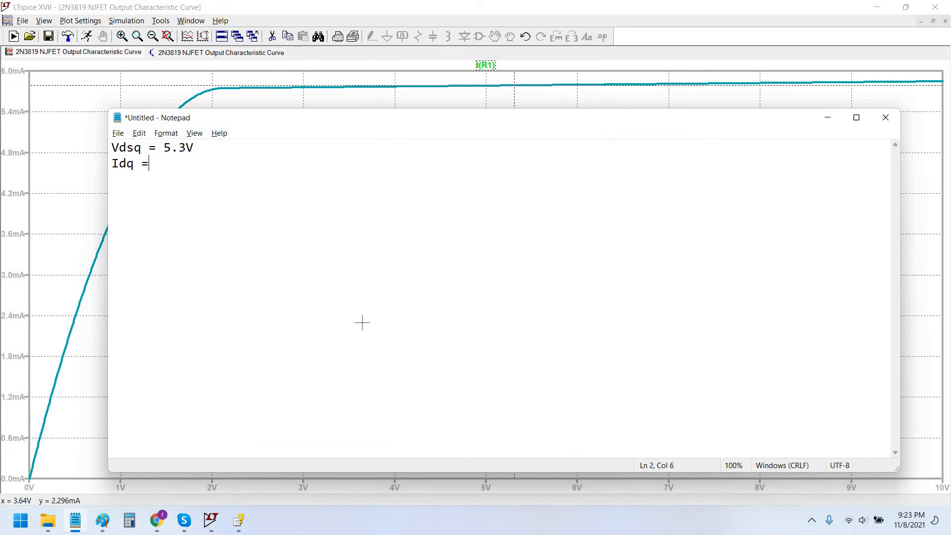
pyautogui.hotkey('alt', 'Tab')
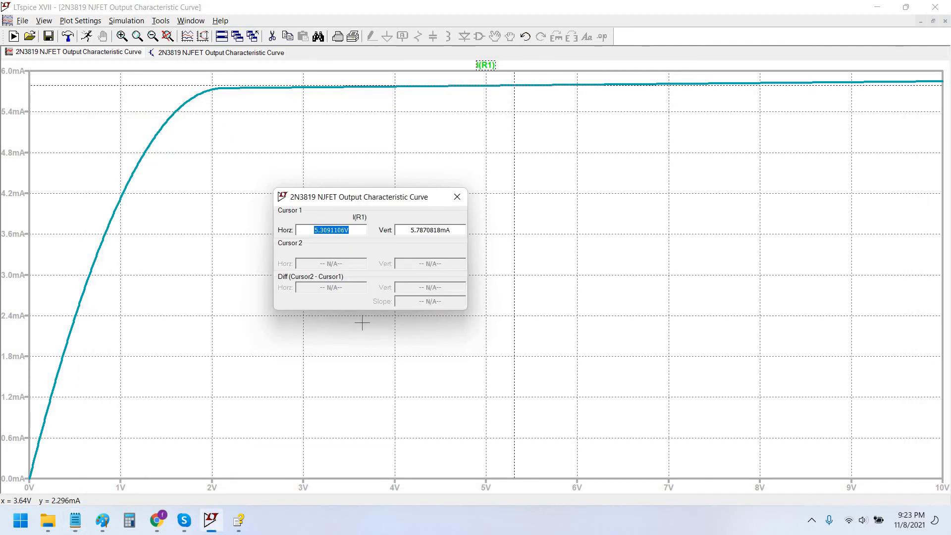
pyautogui.hotkey('alt', 'Tab')
pyautogui.write('5.78mA')
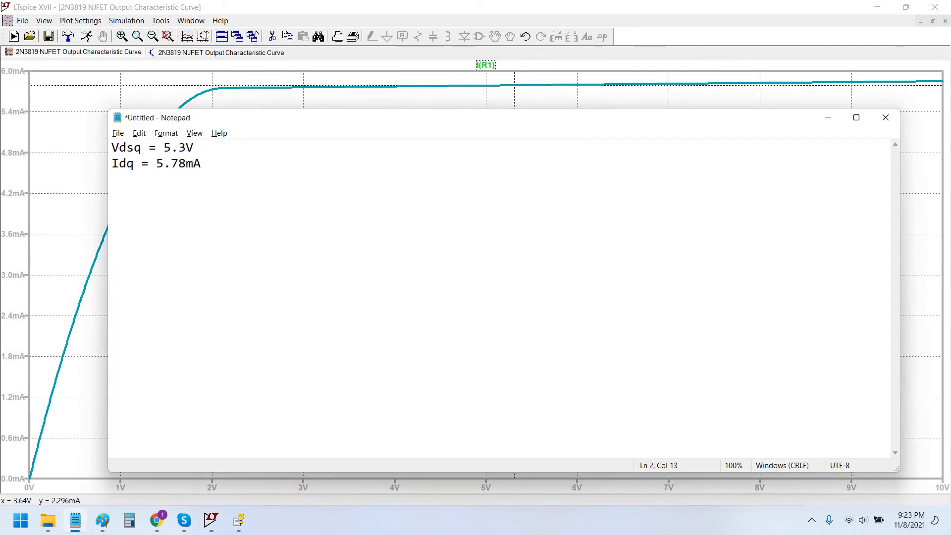
pyautogui.press('Return')
# Start a third line in the note reading "Power dissipation = VxI =".
pyautogui.hotkey('alt', 'Tab')
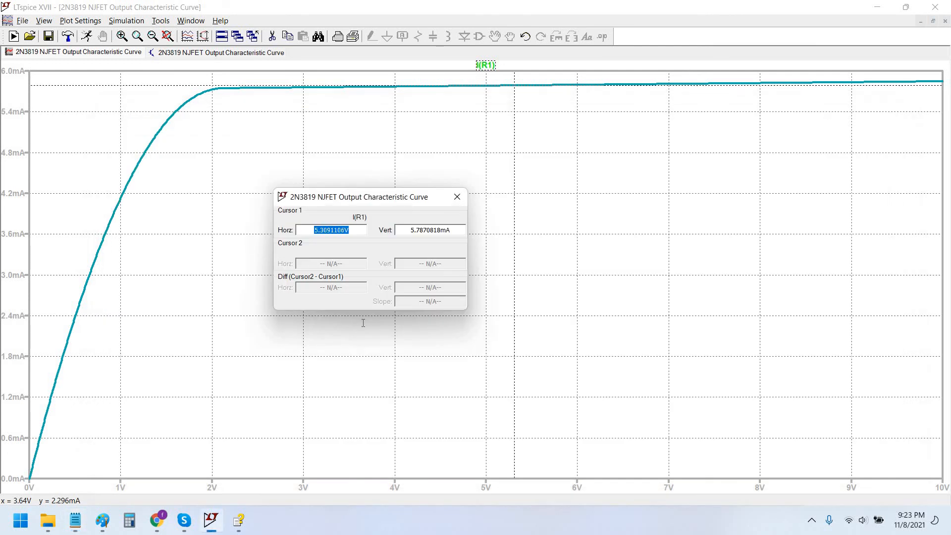
pyautogui.hotkey('alt', 'Tab')
pyautogui.write('Pow')
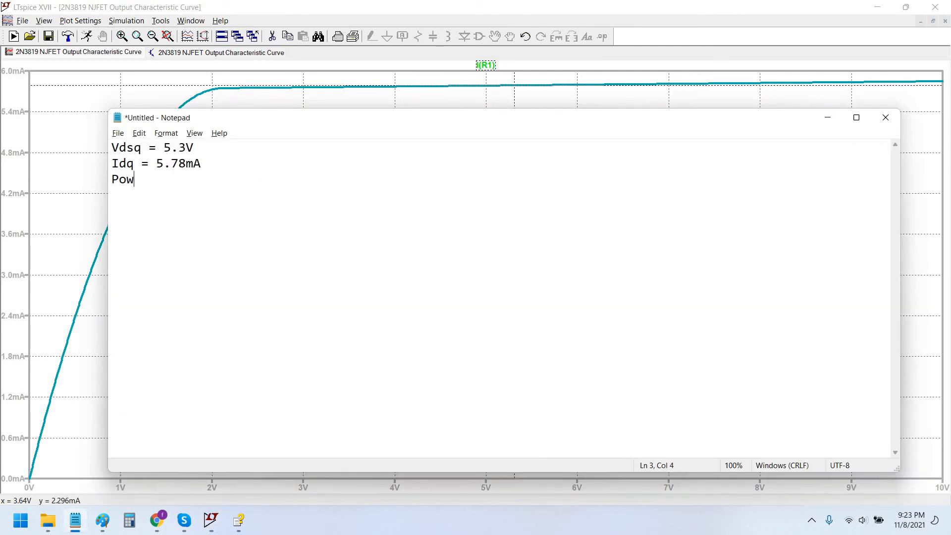
pyautogui.write('er dissipation = VxI')
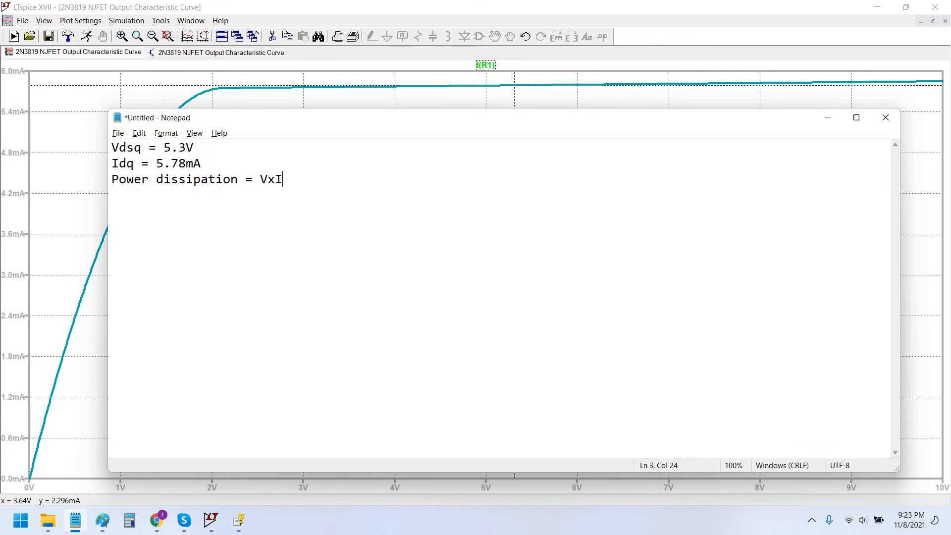
pyautogui.write('=')
# Switch to Calculator and multiply 5.3 by 5.78.
pyautogui.click(128, 523)
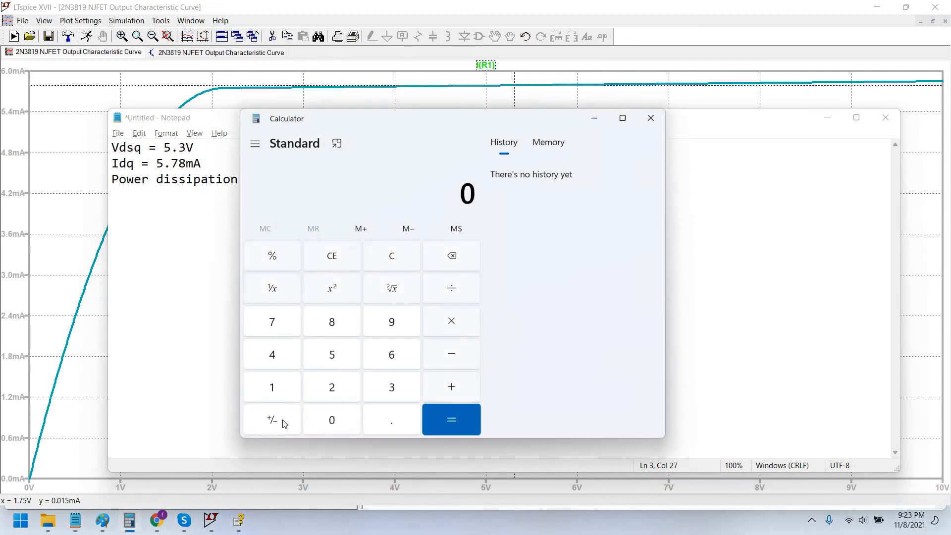
pyautogui.write('5.3 × ')
pyautogui.write('5.78')
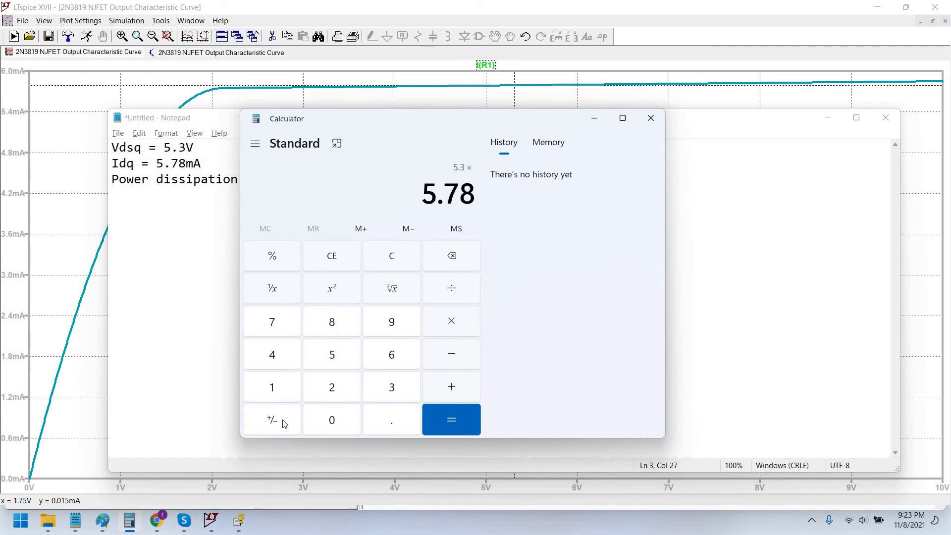
pyautogui.press('Return')
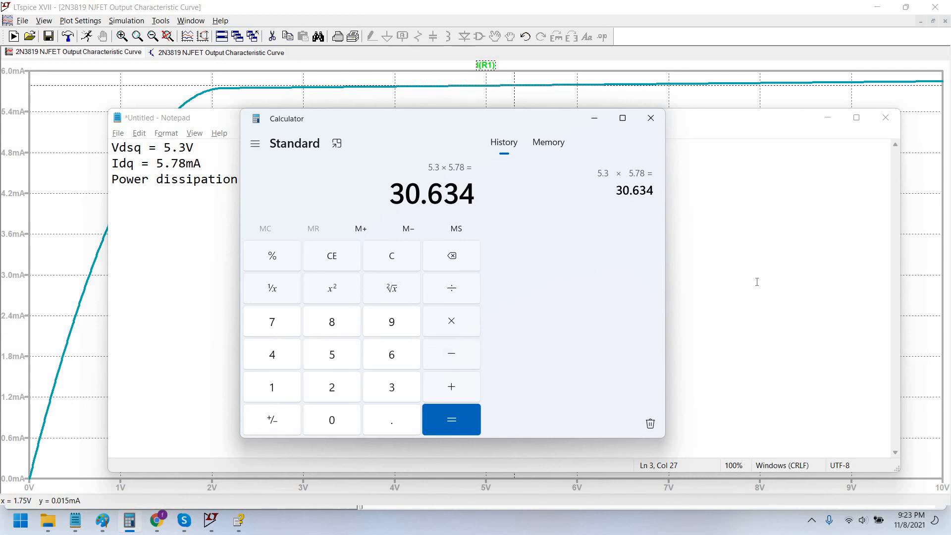
# Return to Notepad and complete the power dissipation line with 30.634 mW.
pyautogui.hotkey('alt', 'Tab')
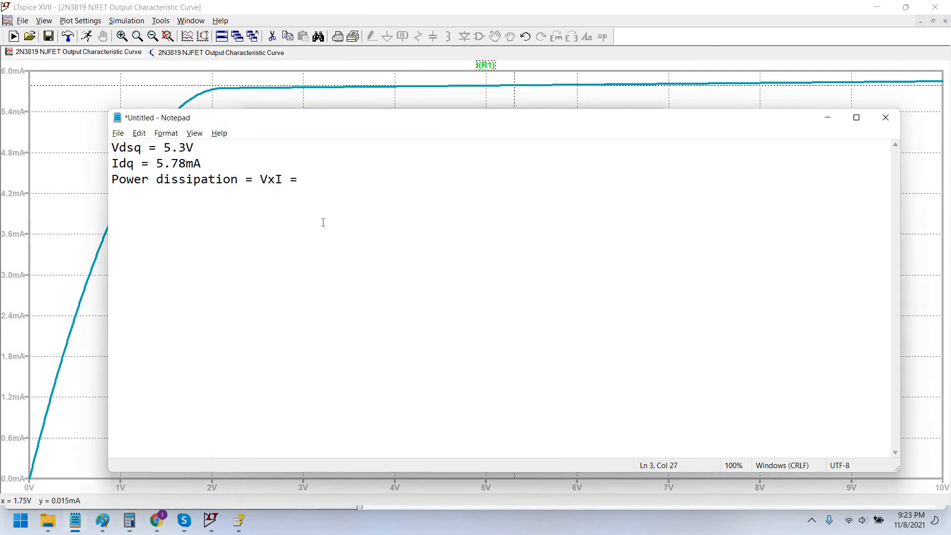
pyautogui.write('30.634mW')
pyautogui.press('Return')
pyautogui.press('BackSpace')
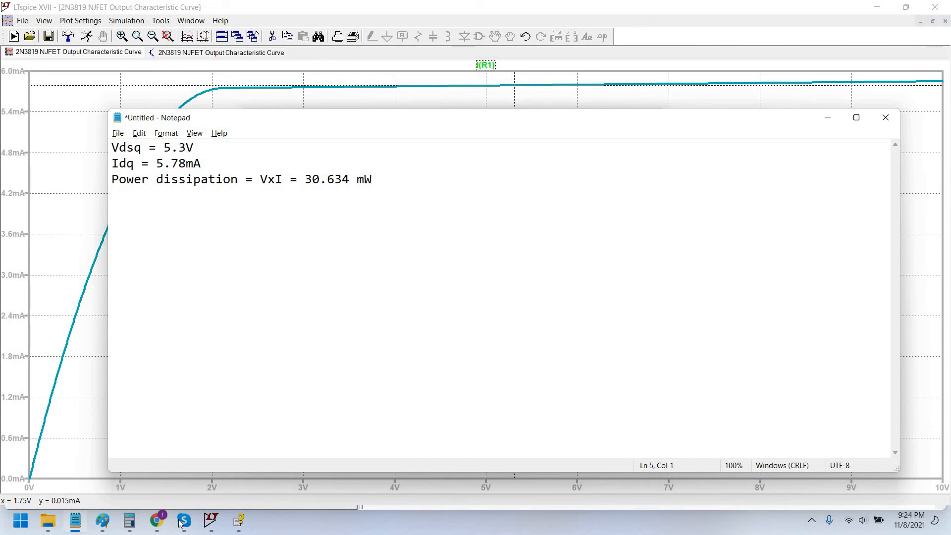
# Switch to the 2N3819 datasheet in Chrome and search it for "diss".
pyautogui.click(156, 520)
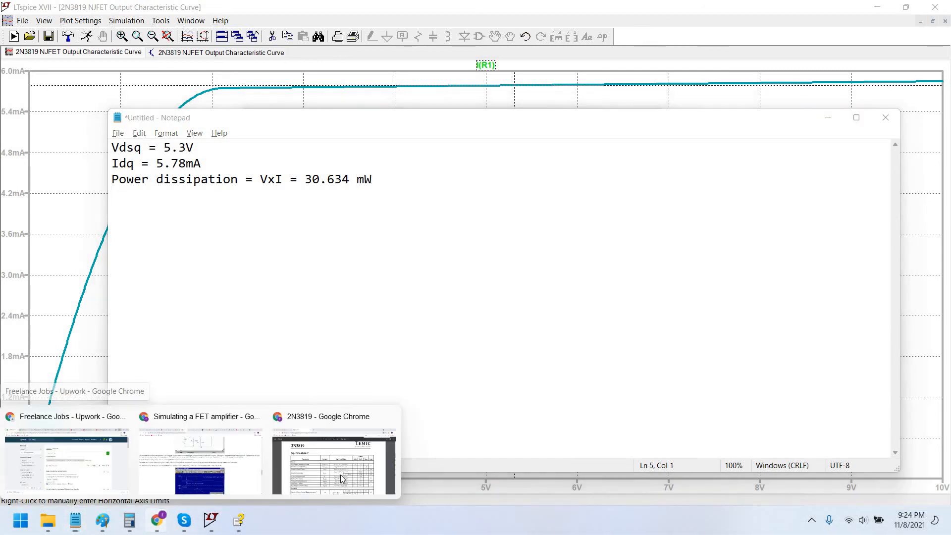
pyautogui.click(340, 475)
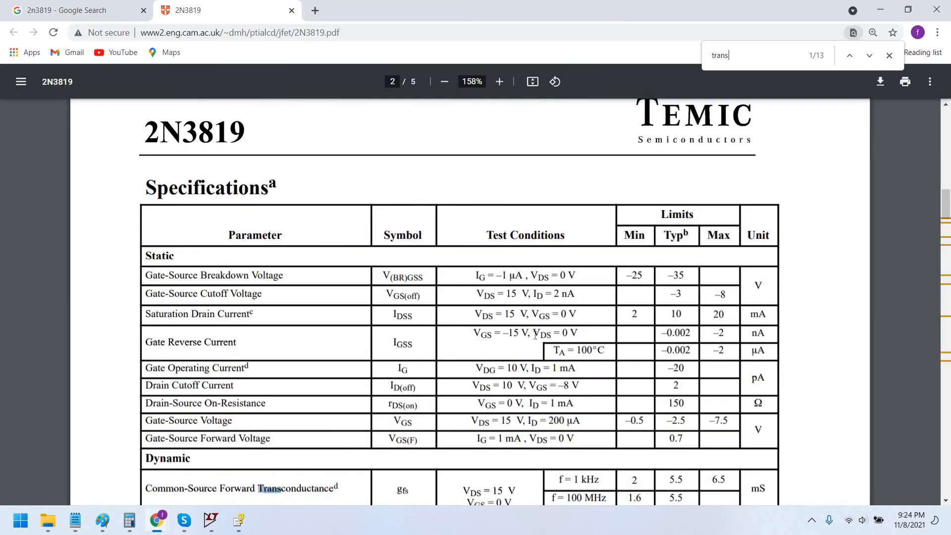
pyautogui.hotkey('ctrl', 'f')
pyautogui.write('diss')
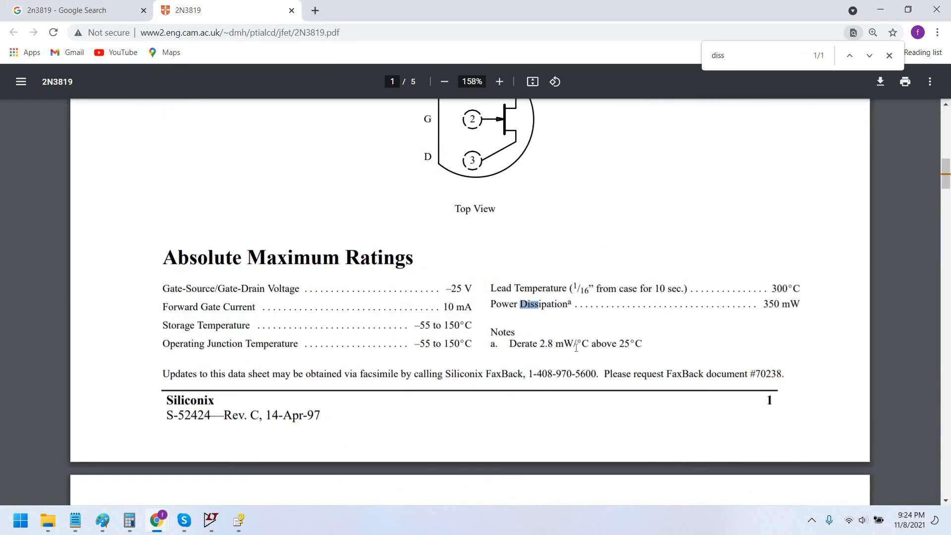
# Examine the datasheet's first page, from the product summary to the power dissipation entry under Absolute Maximum Ratings.
pyautogui.scroll(3, 594, 349)
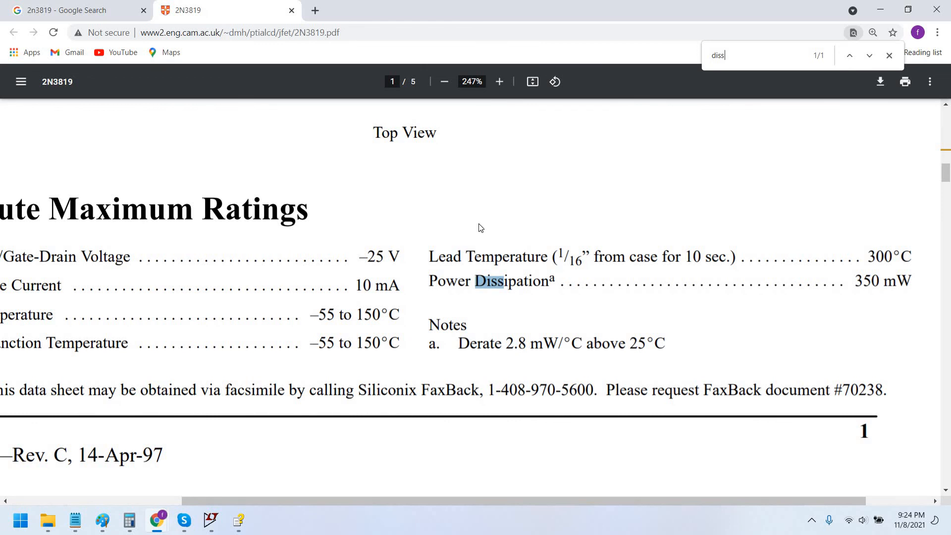
pyautogui.scroll(10, 480, 228)
pyautogui.scroll(-2, 206, 233)
pyautogui.scroll(6, 423, 208)
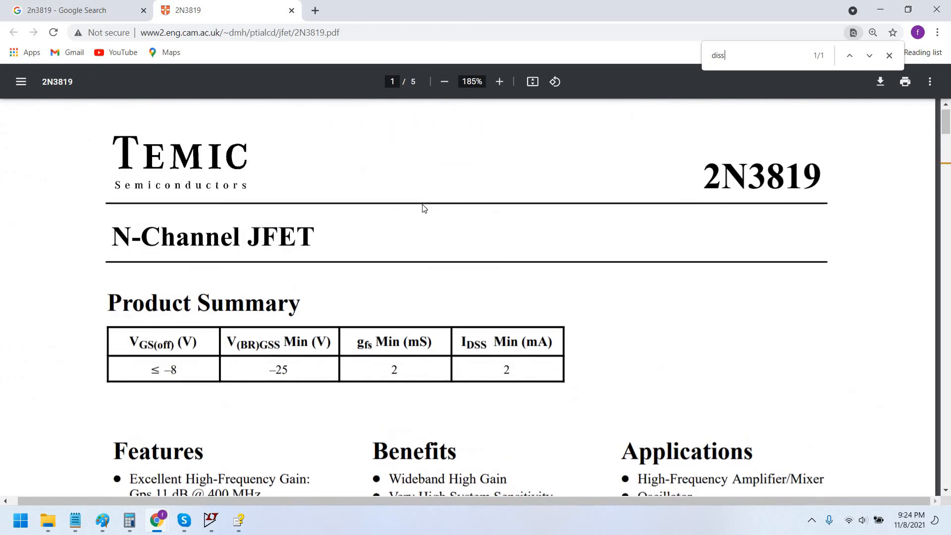
pyautogui.scroll(-2, 552, 227)
pyautogui.scroll(-10, 715, 329)
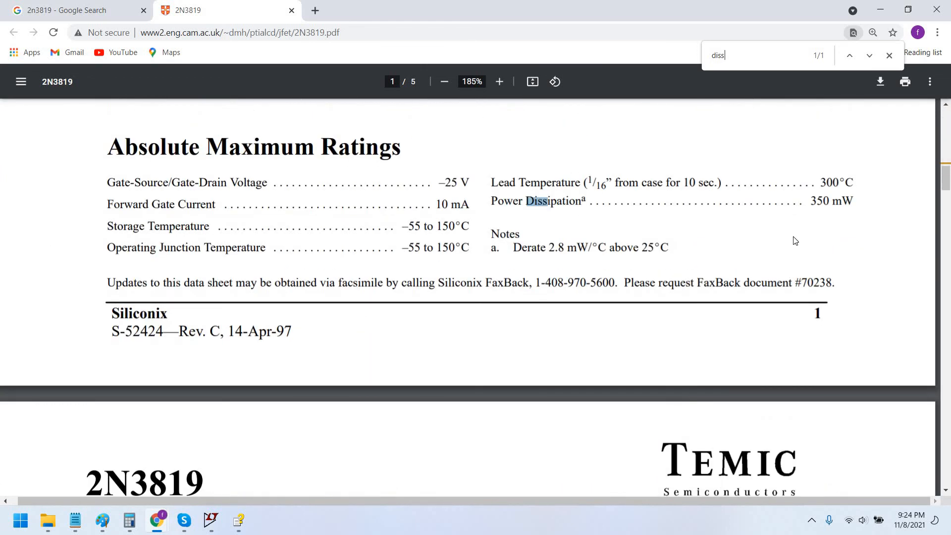
# Examine the power dissipation rating under Absolute Maximum Ratings up close and highlight its value.
pyautogui.scroll(2, 824, 213)
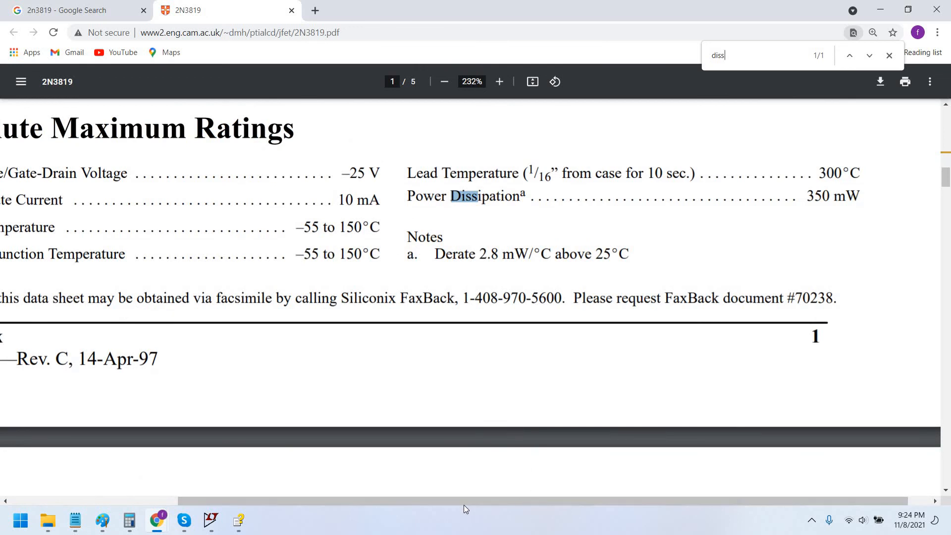
pyautogui.moveTo(461, 502); pyautogui.dragTo(560, 498)
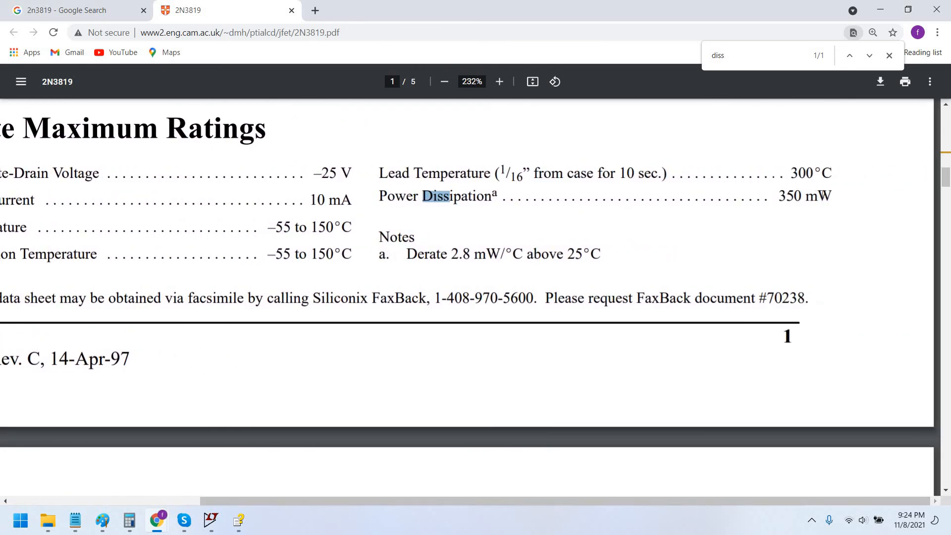
pyautogui.tripleClick(822, 195)
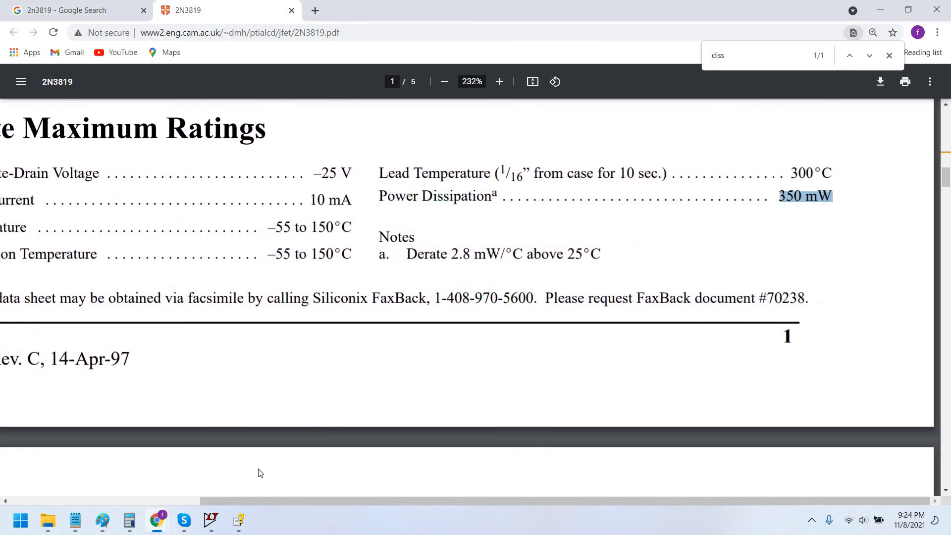
pyautogui.scroll(-3, 290, 366)
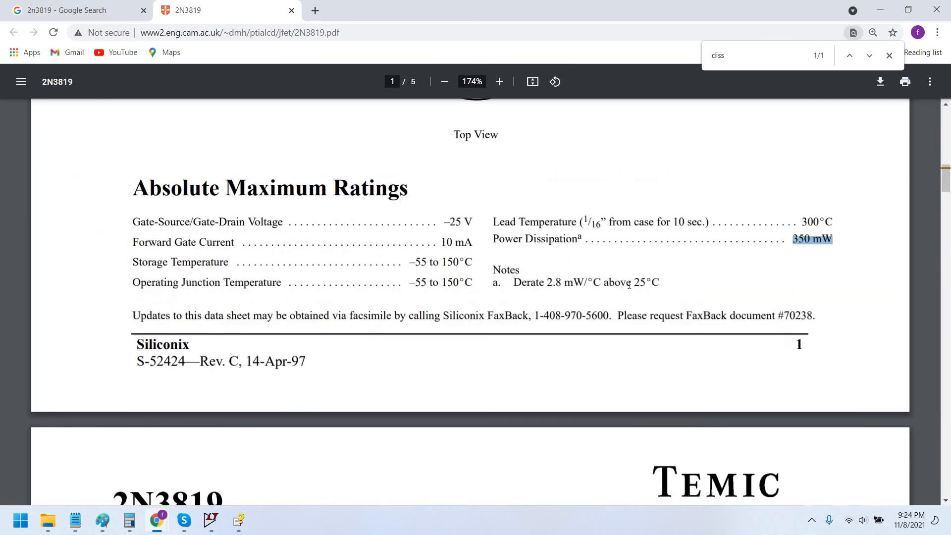
pyautogui.click(493, 240)
# Switch to LTspice, close the cursor readout and display the curves of all VGS steps in the plot.
pyautogui.click(212, 520)
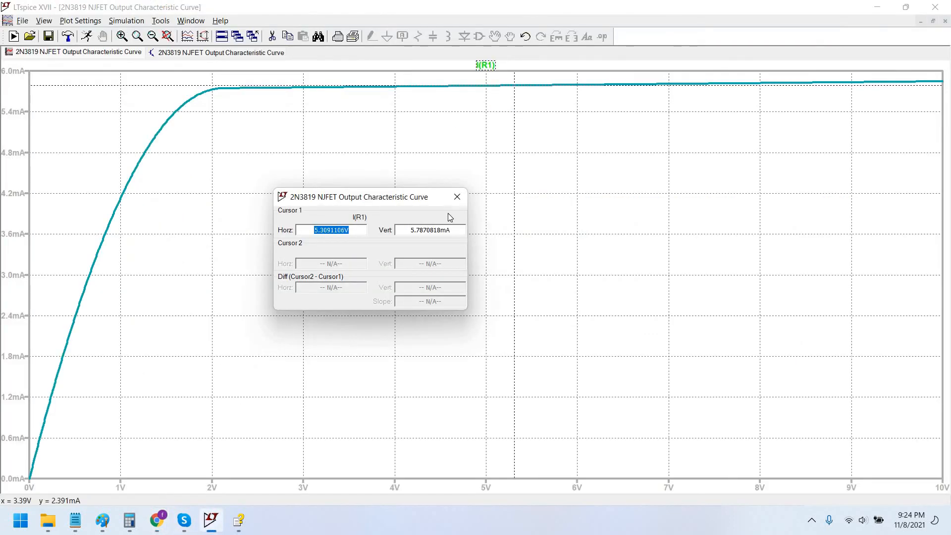
pyautogui.click(457, 197)
pyautogui.rightClick(432, 233)
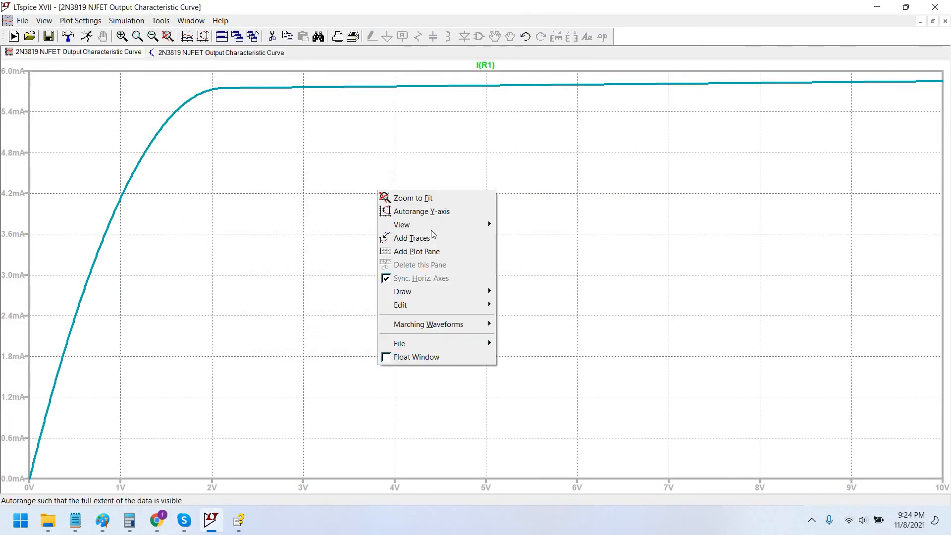
pyautogui.moveTo(445, 224)
pyautogui.click(530, 264)
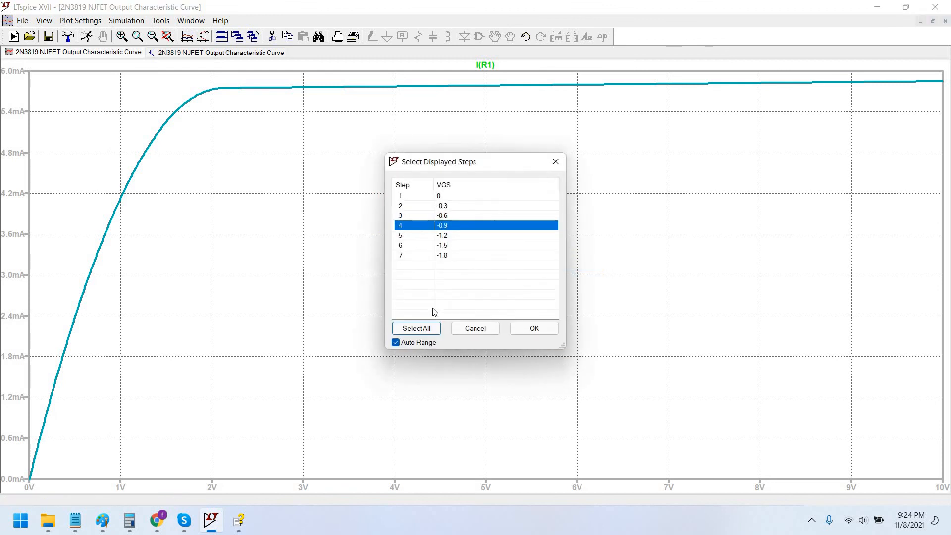
pyautogui.click(416, 328)
pyautogui.click(535, 328)
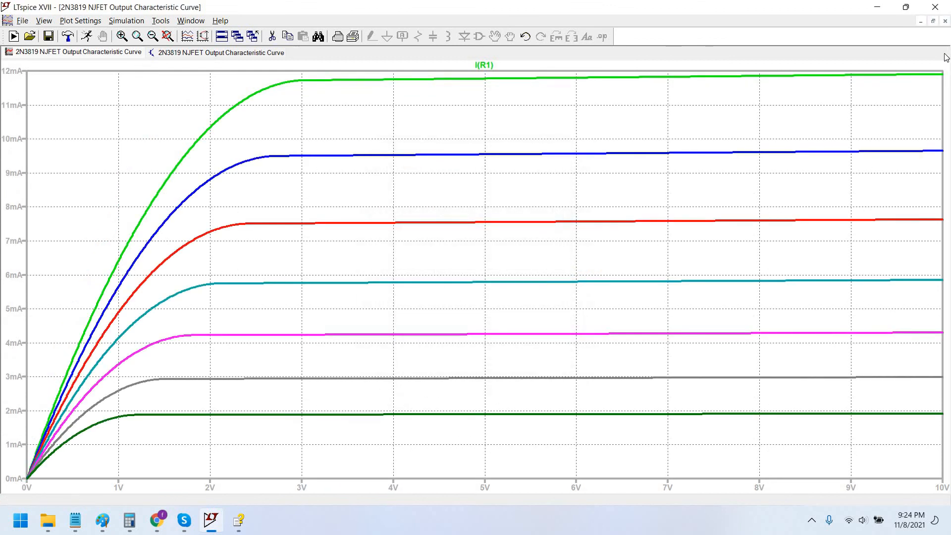
# Bring up the schematic at full window size and delete the VGS voltage source from the gate loop.
pyautogui.click(933, 21)
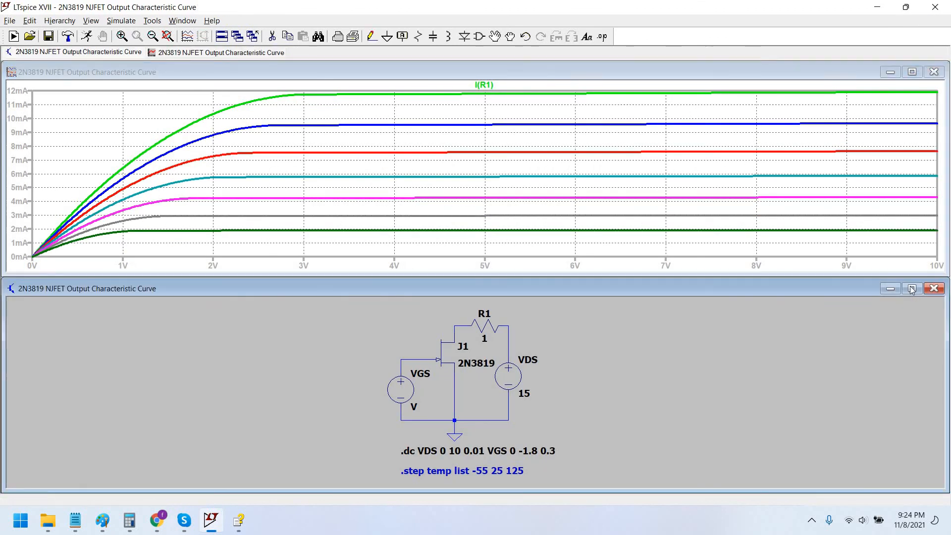
pyautogui.click(912, 290)
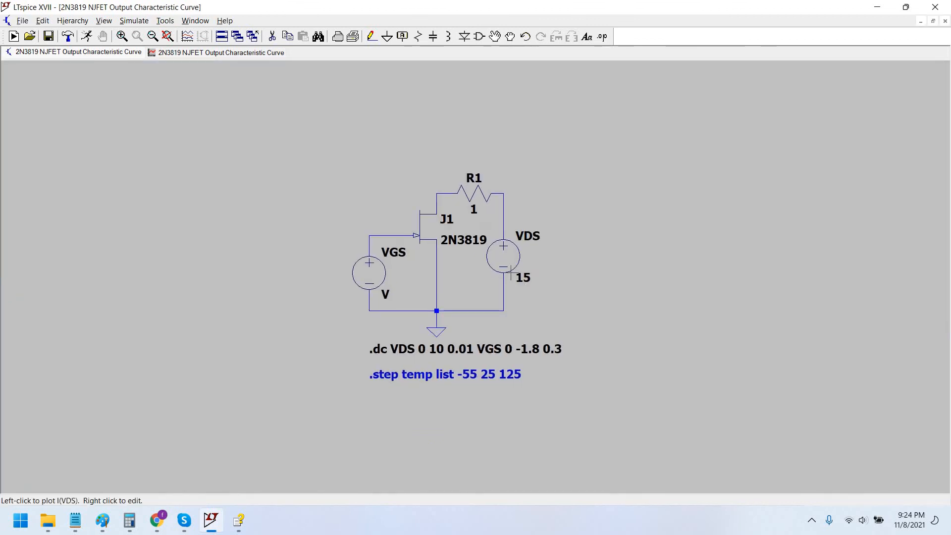
pyautogui.scroll(2, 575, 294)
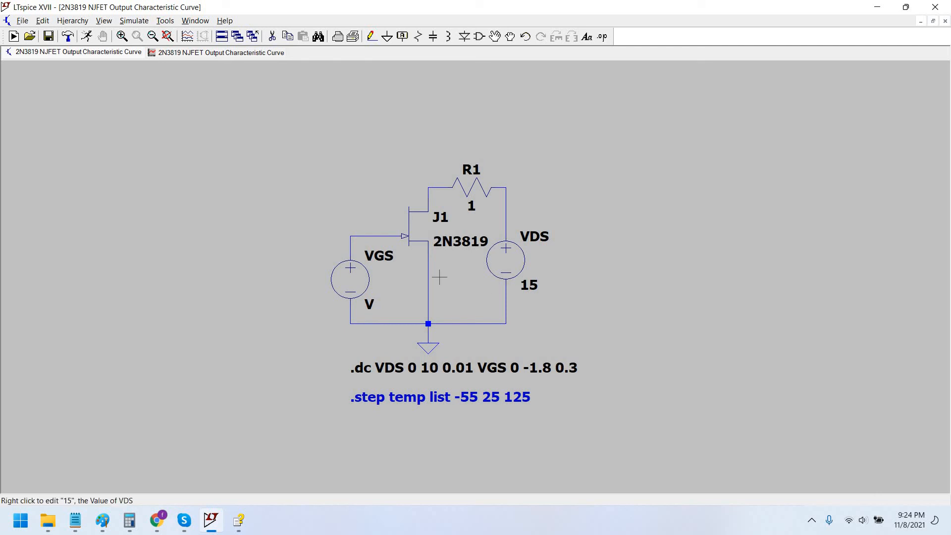
pyautogui.press('Delete')
pyautogui.click(349, 282)
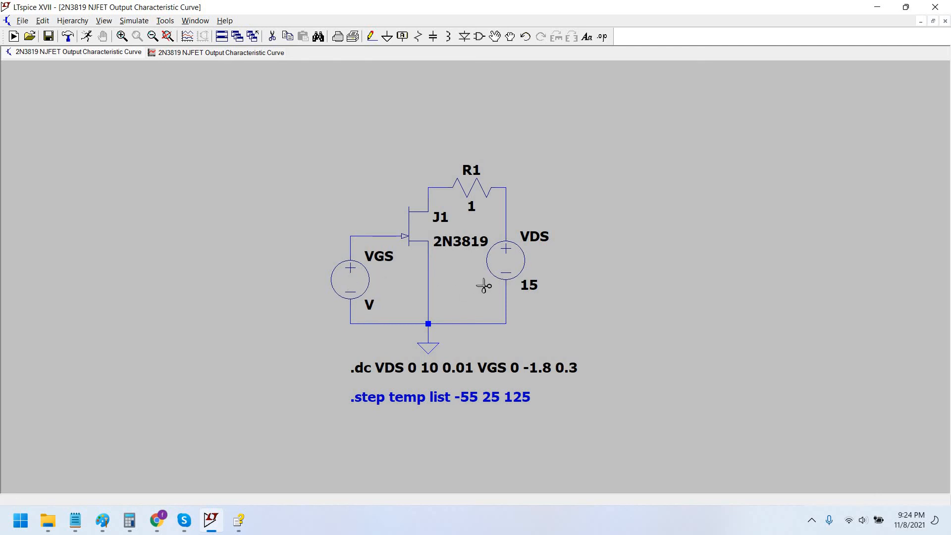
pyautogui.press('Escape')
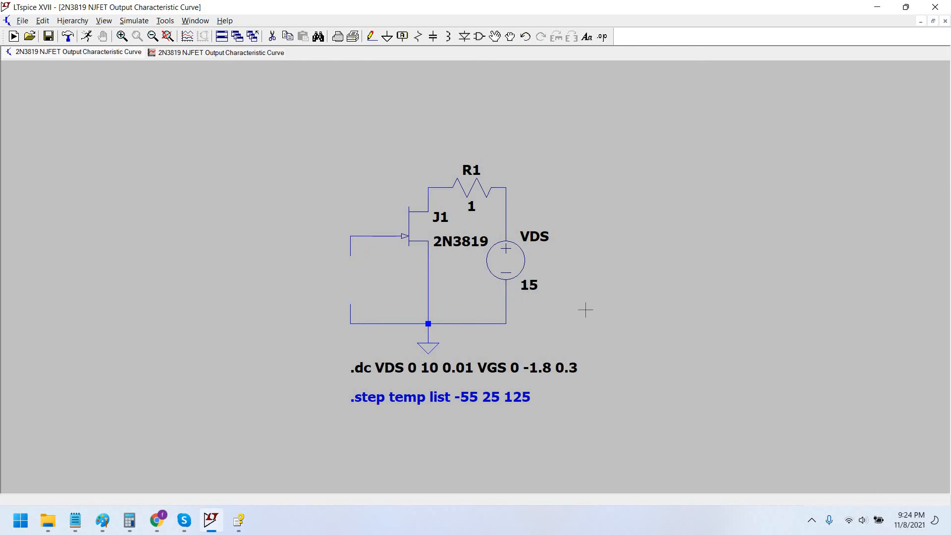
# Place a battery component from the Misc library in the empty area beside the gate loop.
pyautogui.moveTo(568, 278); pyautogui.dragTo(556, 279)
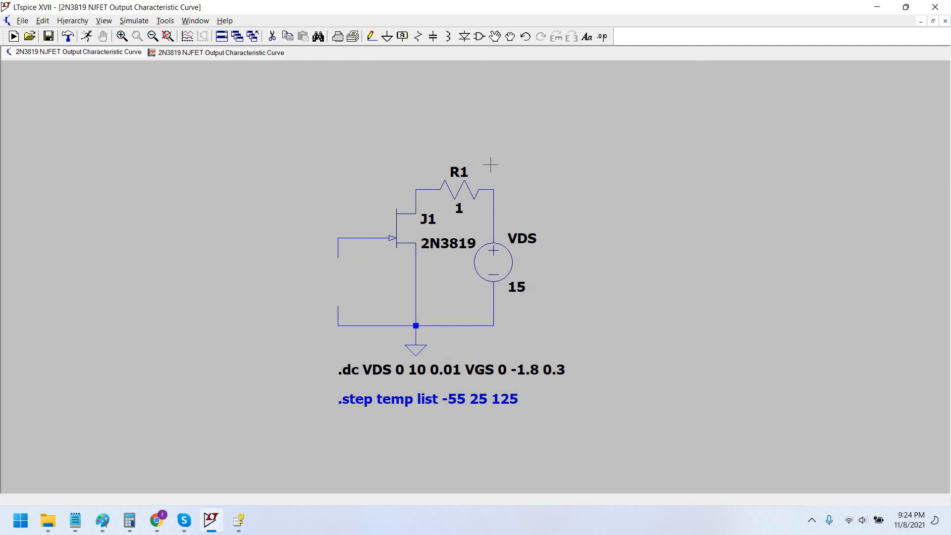
pyautogui.click(479, 37)
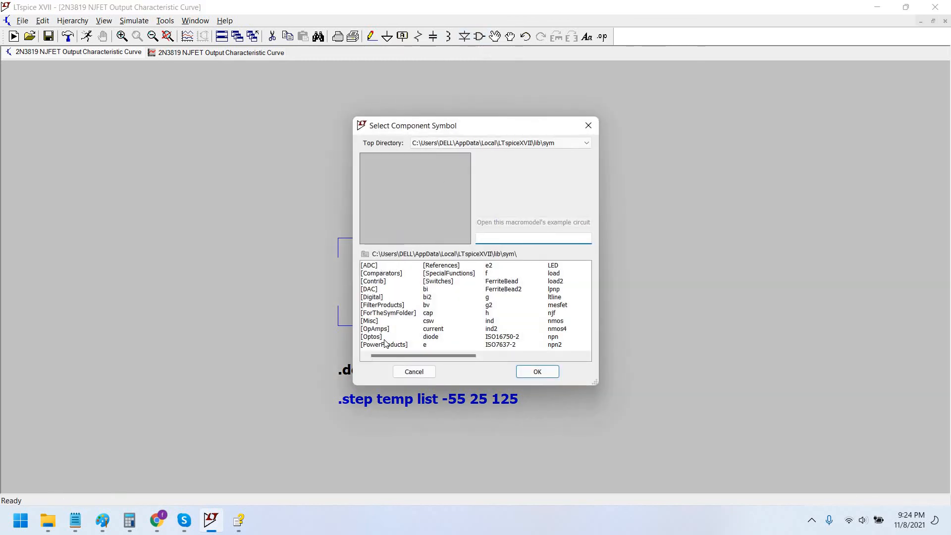
pyautogui.doubleClick(369, 321)
pyautogui.click(371, 272)
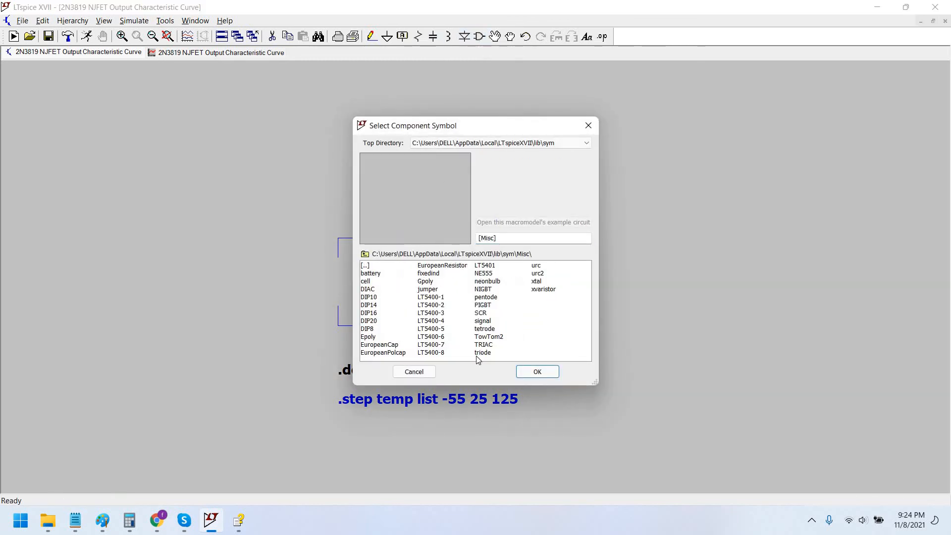
pyautogui.click(532, 370)
pyautogui.click(222, 301)
pyautogui.press('Escape')
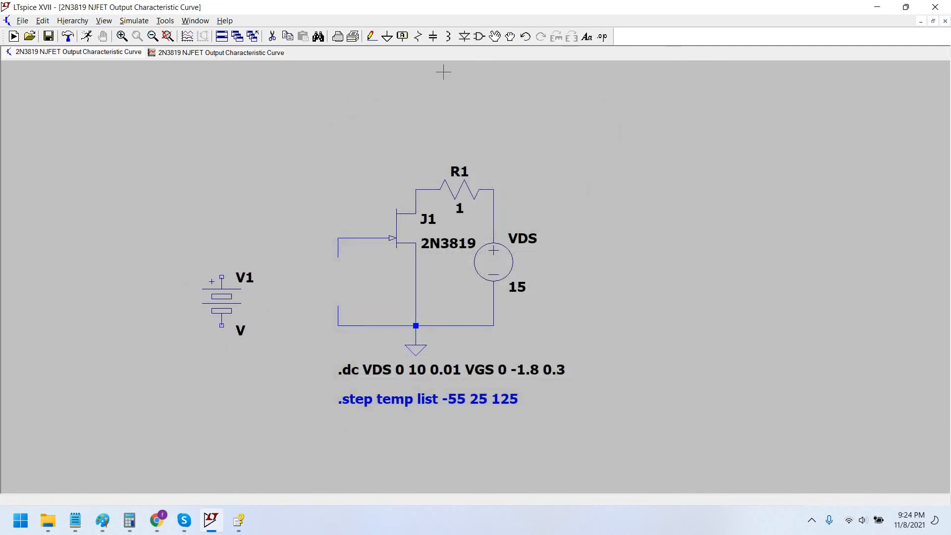
# Rotate battery V1 by 180° and move it into the gap in the gate loop, positive terminal toward ground.
pyautogui.click(510, 36)
pyautogui.click(225, 300)
pyautogui.hotkey('ctrl', 'r')
pyautogui.hotkey('ctrl', 'r')
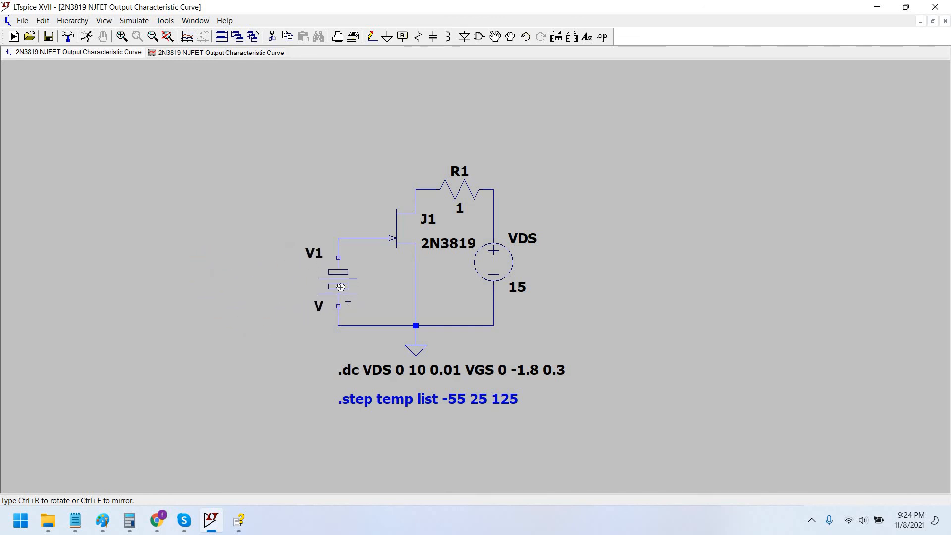
pyautogui.click(332, 304)
# Shift battery V1 farther from the JFET with its wires attached, widening the gate loop.
pyautogui.click(509, 36)
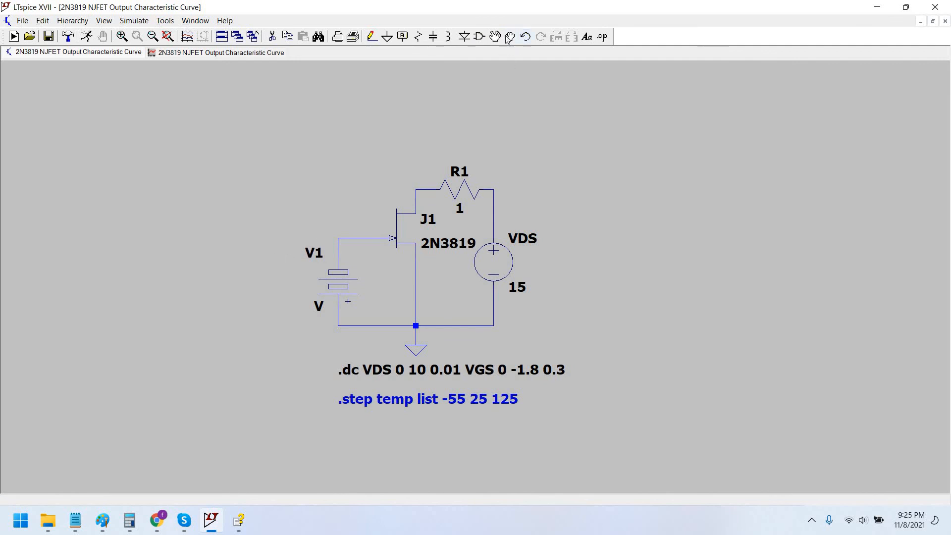
pyautogui.moveTo(257, 208); pyautogui.dragTo(361, 345)
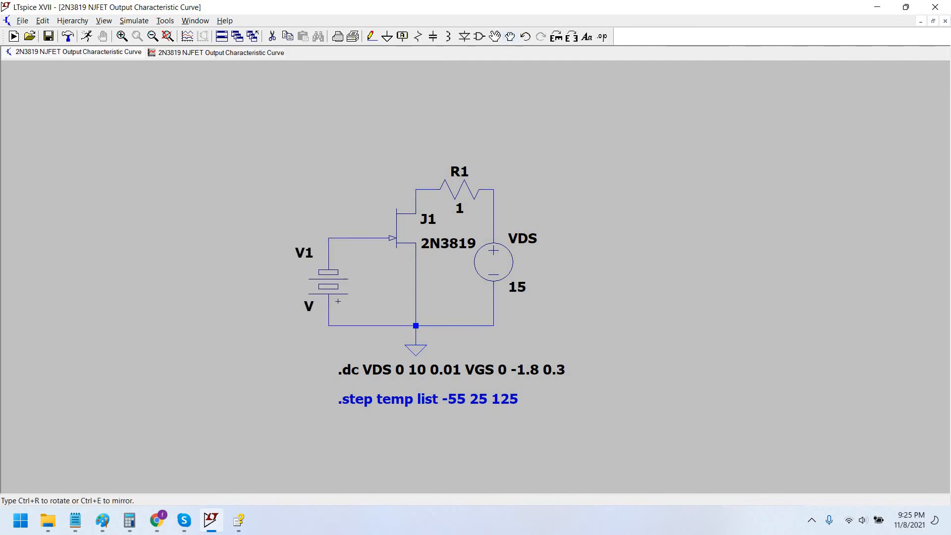
pyautogui.press('Escape')
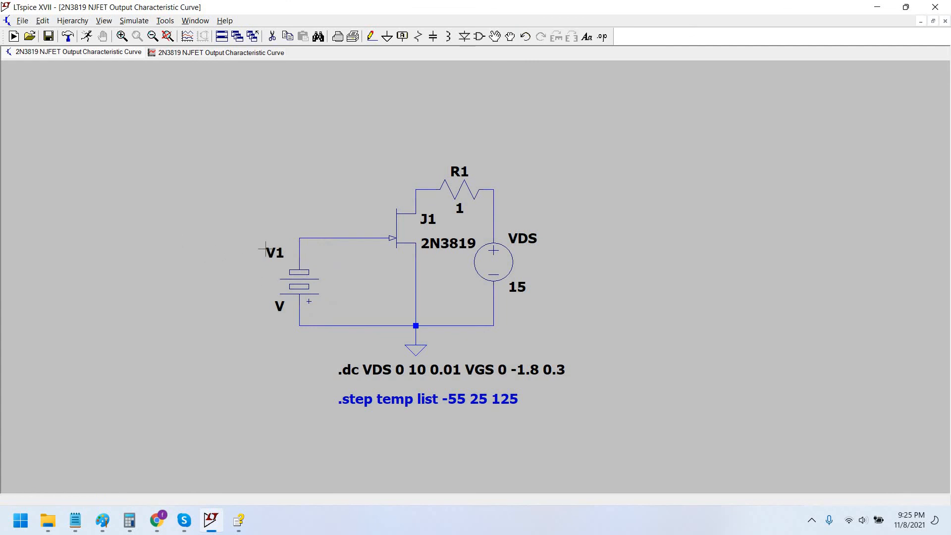
# Set the DC value of battery V1 to 0.9 V, consulting the Notepad notes.
pyautogui.rightClick(322, 288)
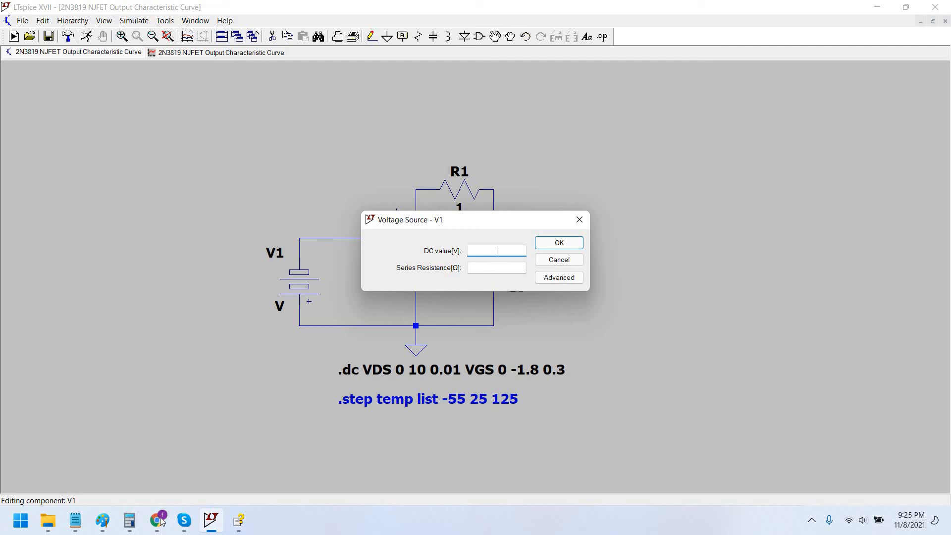
pyautogui.moveTo(157, 520)
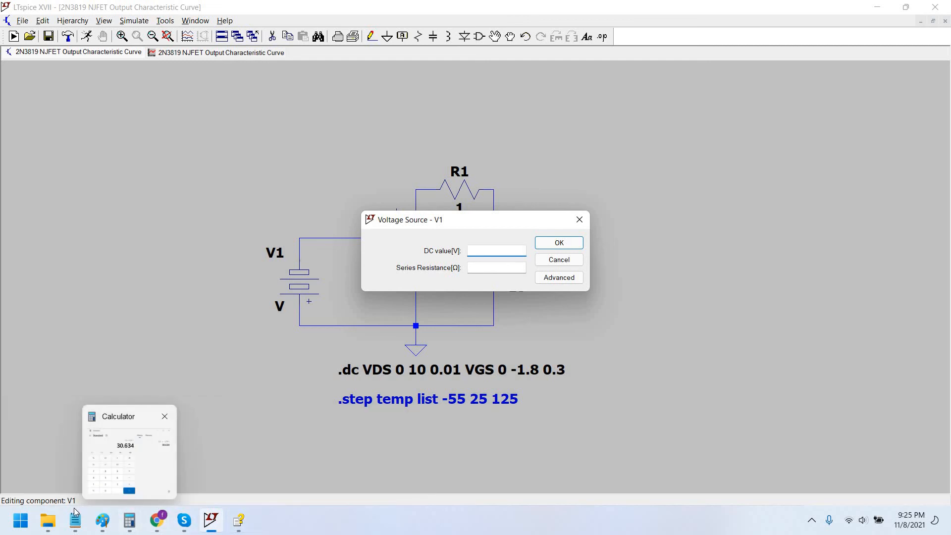
pyautogui.moveTo(75, 520)
pyautogui.moveTo(96, 477)
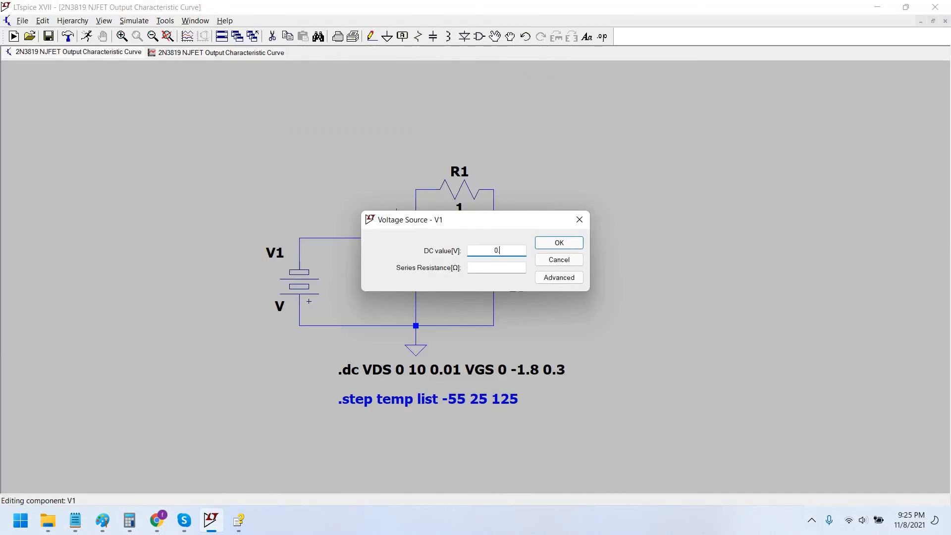
pyautogui.press('Return')
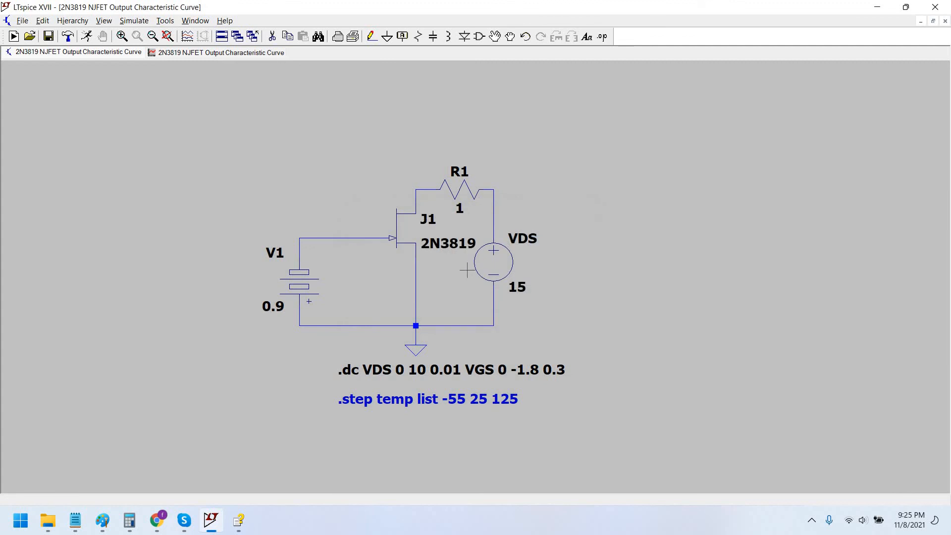
# Delete the VDS source and put a copy of battery V1, rotated 180°, in its place in the drain loop.
pyautogui.moveTo(599, 327); pyautogui.dragTo(585, 348)
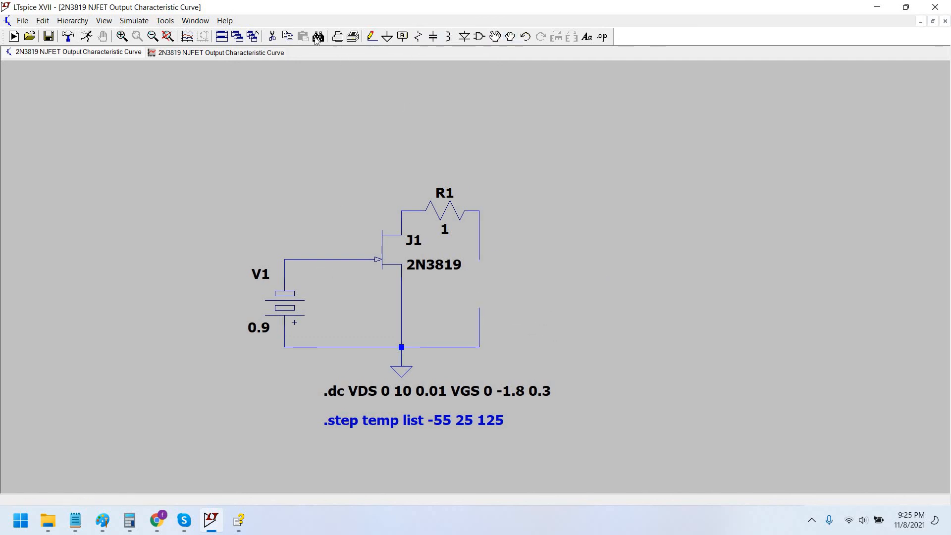
pyautogui.click(288, 37)
pyautogui.click(293, 317)
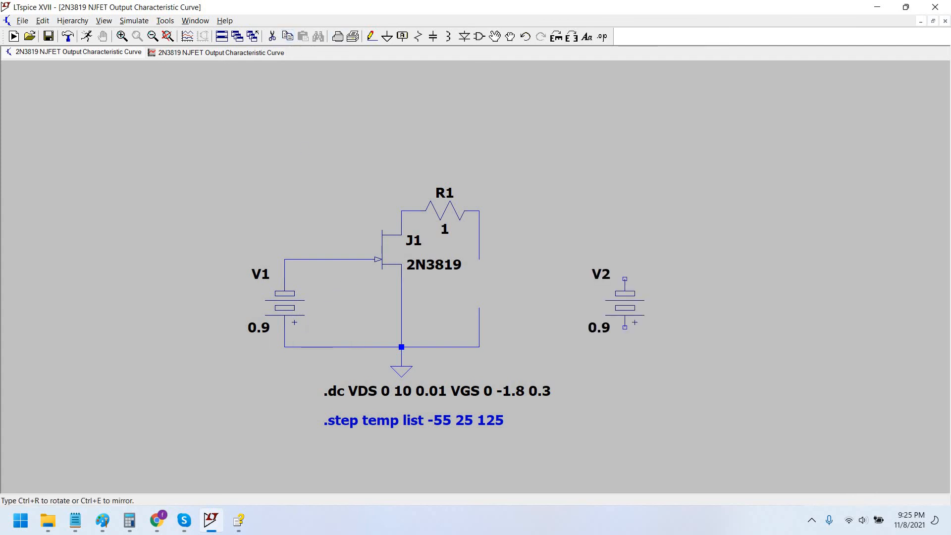
pyautogui.hotkey('ctrl', 'r')
pyautogui.hotkey('ctrl', 'r')
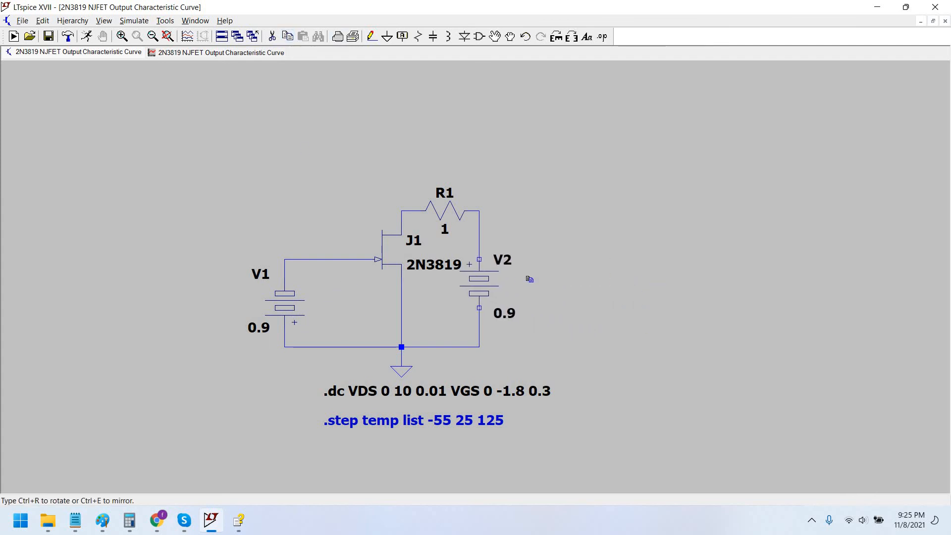
pyautogui.click(525, 282)
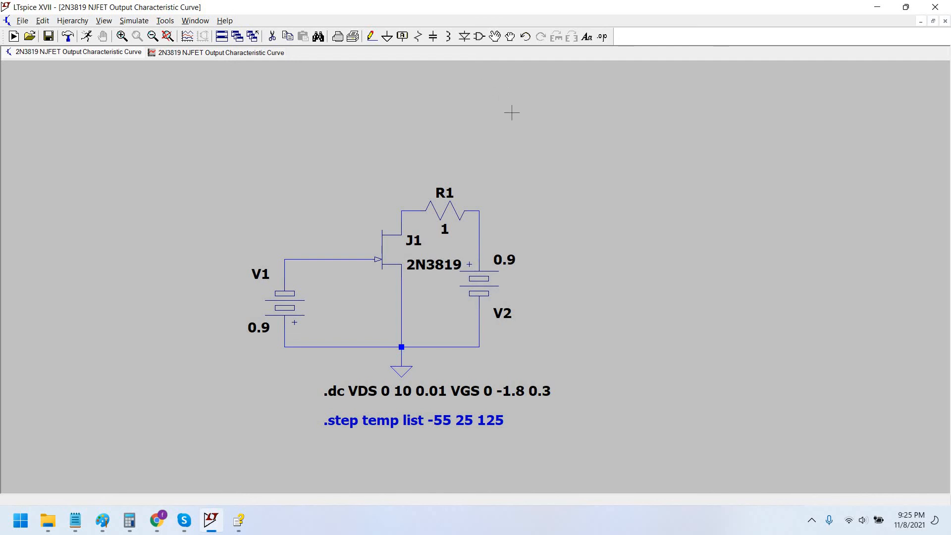
# Shift battery V2 away from the JFET with its wires attached and straighten the two slanted connections.
pyautogui.click(511, 37)
pyautogui.moveTo(496, 302); pyautogui.dragTo(515, 302)
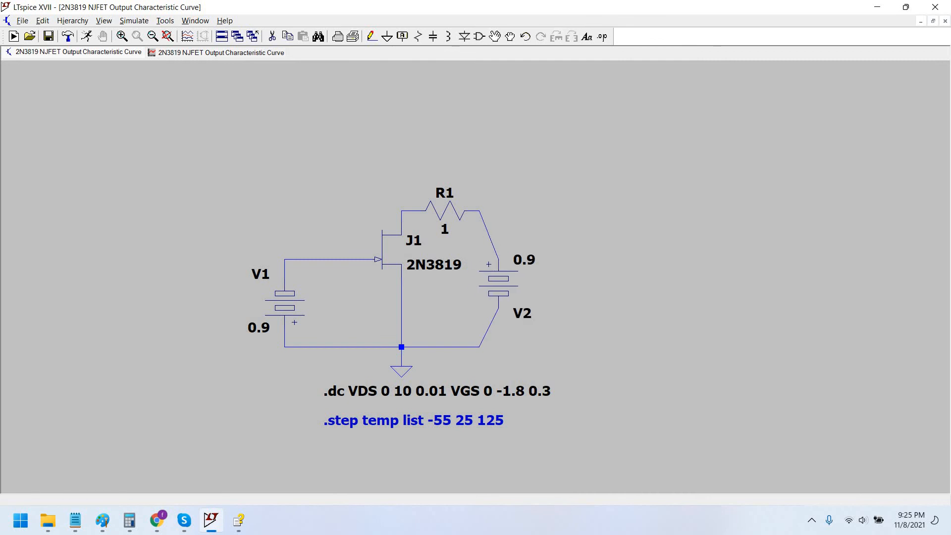
pyautogui.moveTo(489, 234); pyautogui.dragTo(498, 211)
pyautogui.moveTo(489, 328); pyautogui.dragTo(498, 347)
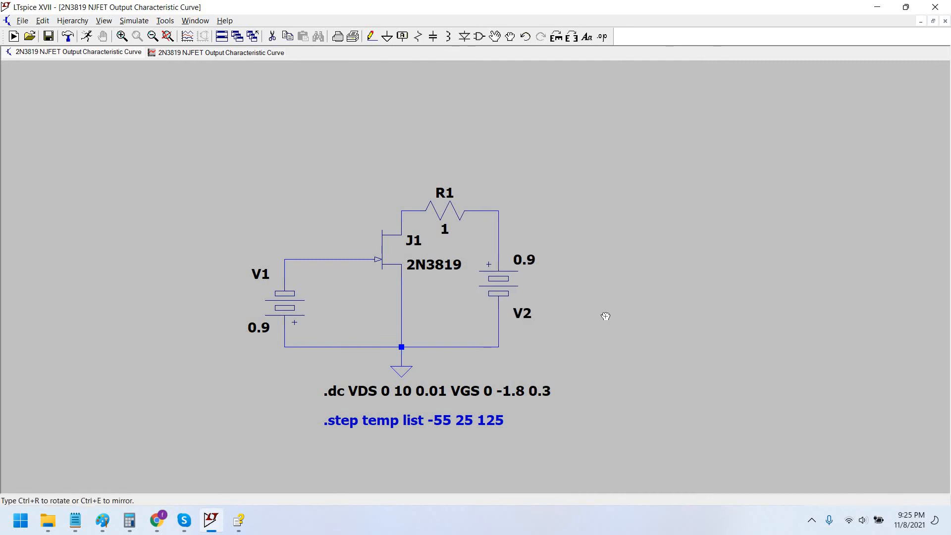
# Set the DC value of battery V2 to 10 V.
pyautogui.rightClick(517, 263)
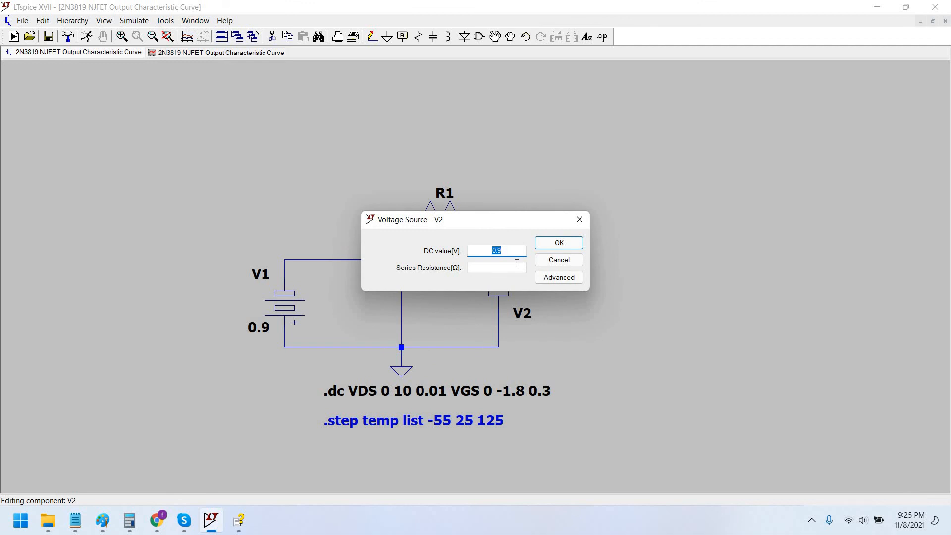
pyautogui.write('10')
pyautogui.press('Return')
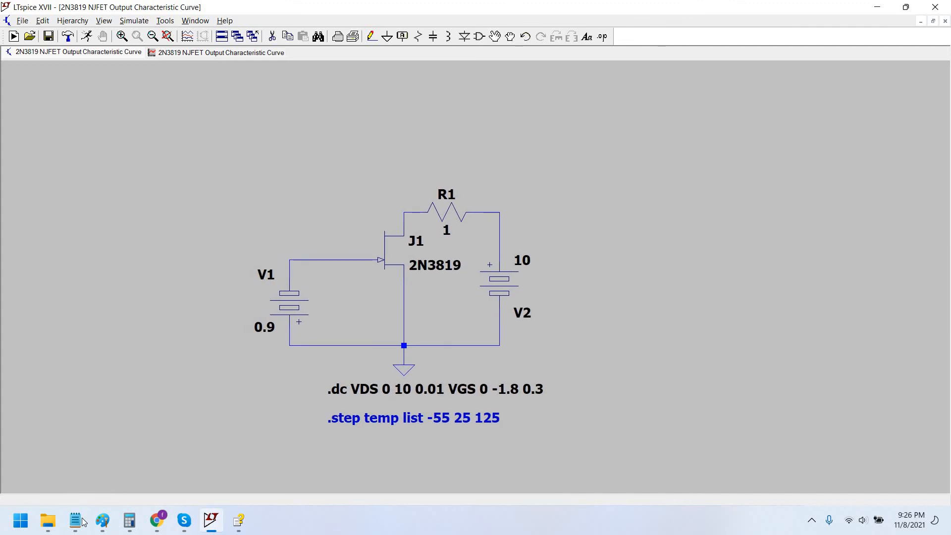
# Check the Notepad notes against the redrawn JFET circuit.
pyautogui.moveTo(75, 520)
pyautogui.moveTo(104, 477)
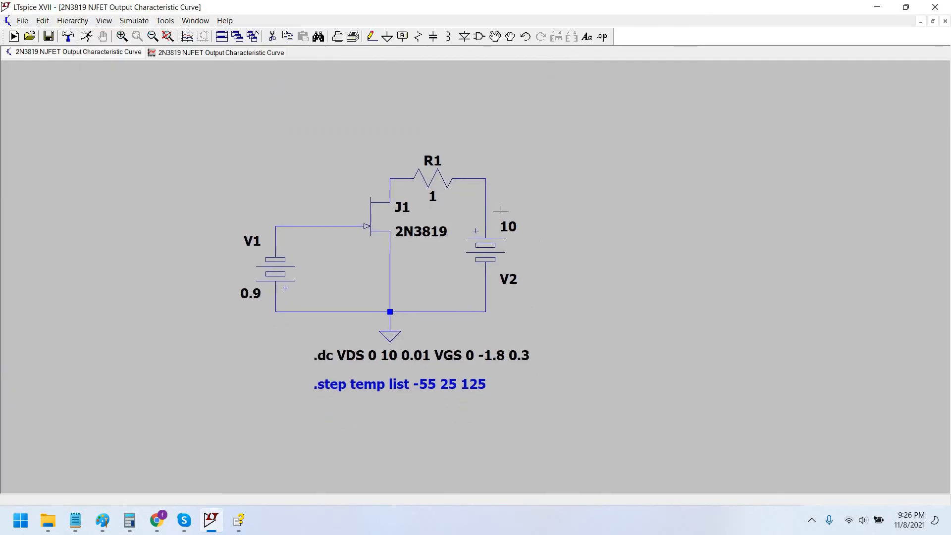
pyautogui.moveTo(538, 179); pyautogui.dragTo(539, 190)
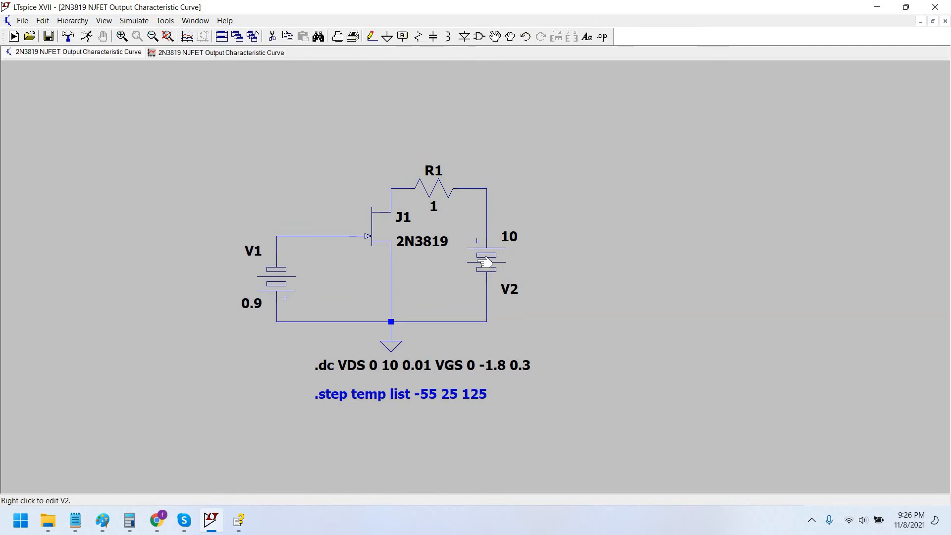
# Rename the drain resistor R1 to Rds.
pyautogui.hotkey('alt', 'Tab')
pyautogui.hotkey('alt', 'Tab')
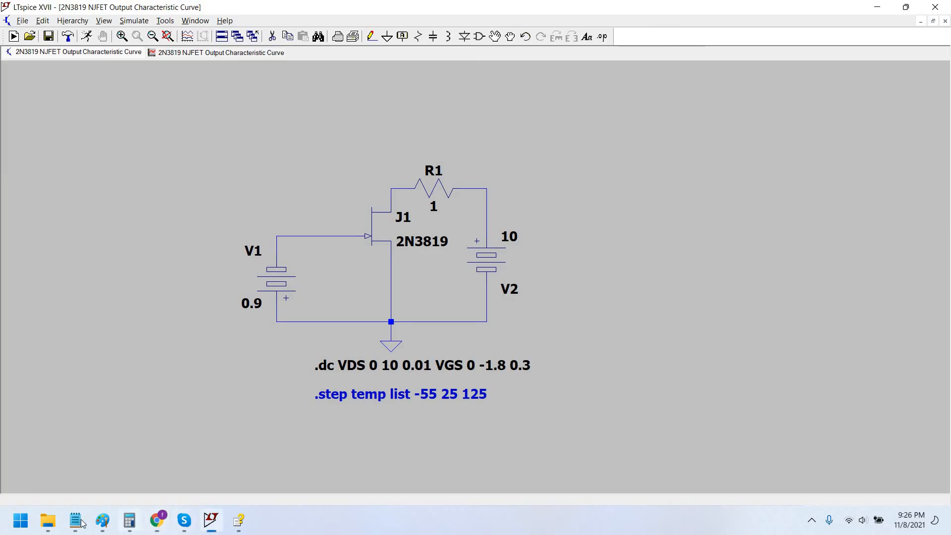
pyautogui.moveTo(81, 520)
pyautogui.moveTo(94, 473)
pyautogui.rightClick(456, 208)
pyautogui.press('Escape')
pyautogui.keyDown('ctrl'); pyautogui.rightClick(432, 192); pyautogui.keyUp('ctrl')
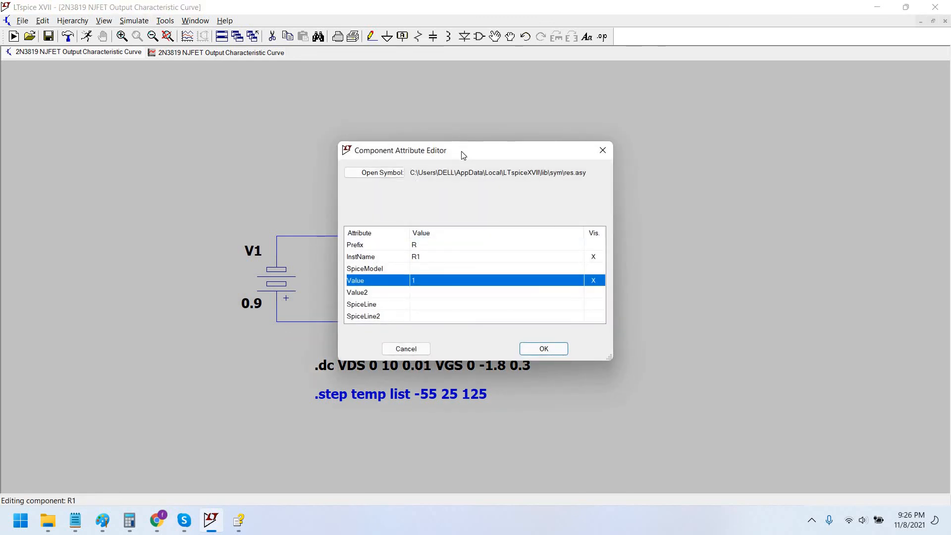
pyautogui.moveTo(460, 155); pyautogui.dragTo(488, 148)
pyautogui.click(450, 249)
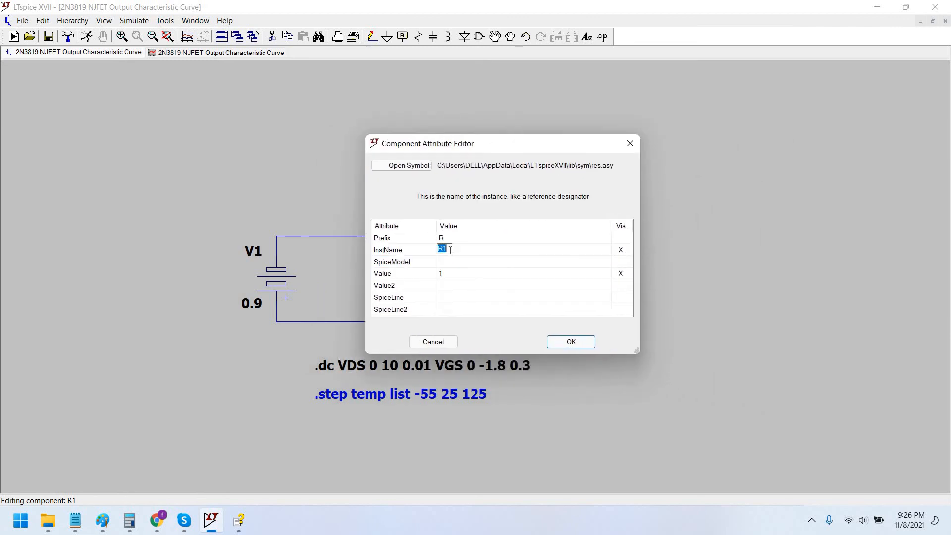
pyautogui.click(452, 250)
pyautogui.press('BackSpace')
pyautogui.write('ds')
pyautogui.press('Return')
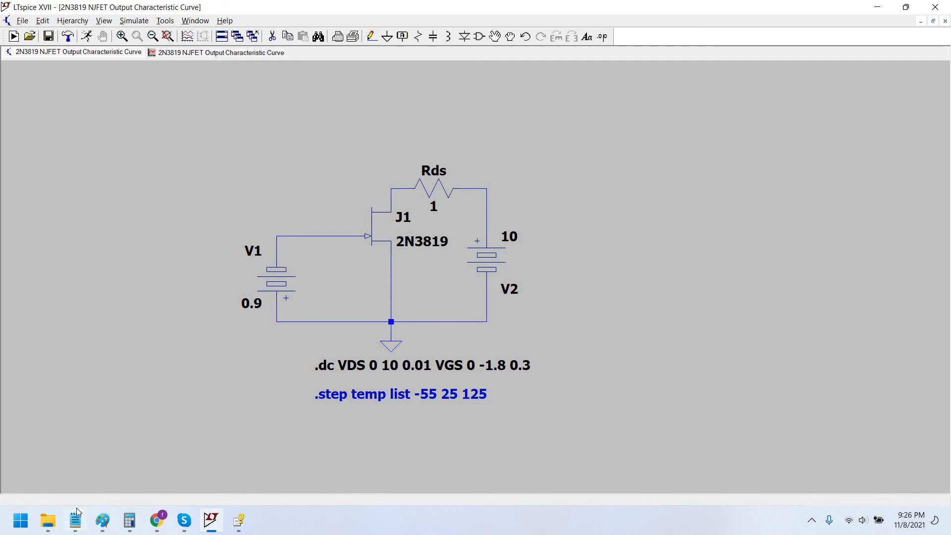
# Calculate 10 - 5.3 in Calculator and return to the LTspice schematic.
pyautogui.moveTo(75, 520)
pyautogui.moveTo(80, 470)
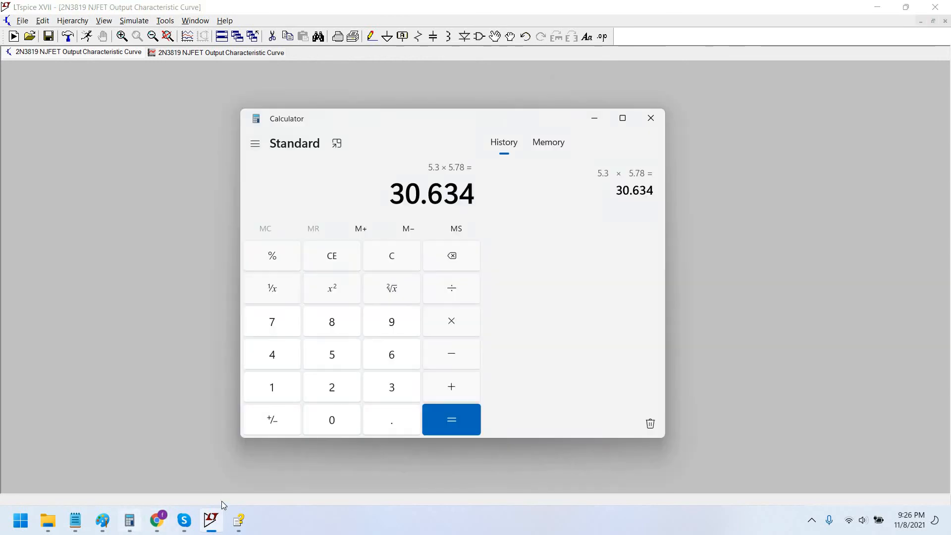
pyautogui.click(135, 519)
pyautogui.press('Escape')
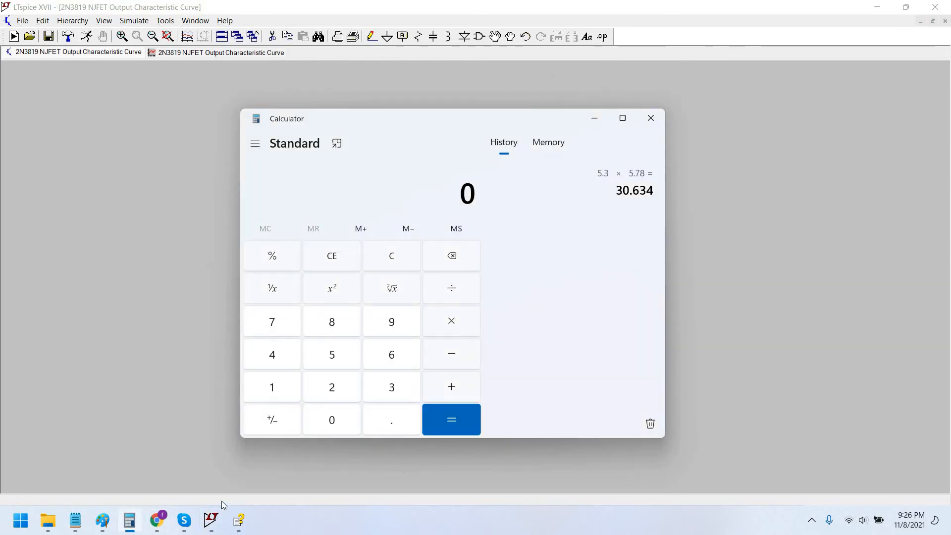
pyautogui.write('10 - 5.3')
pyautogui.press('Return')
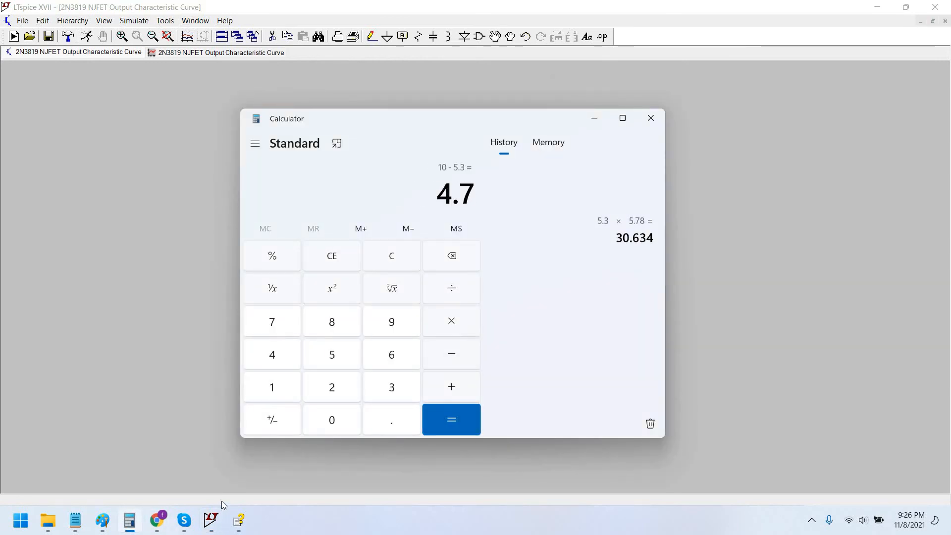
pyautogui.moveTo(514, 117); pyautogui.dragTo(756, 104)
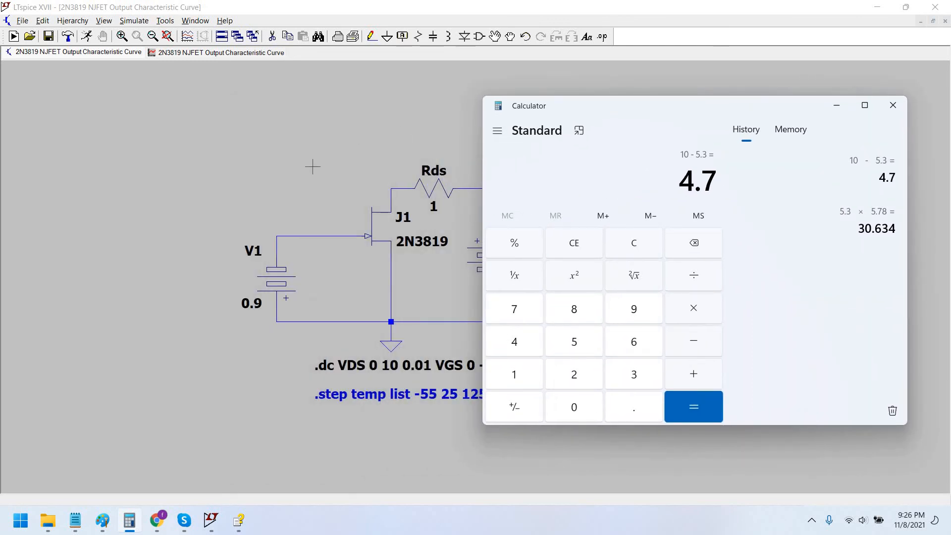
pyautogui.click(473, 199)
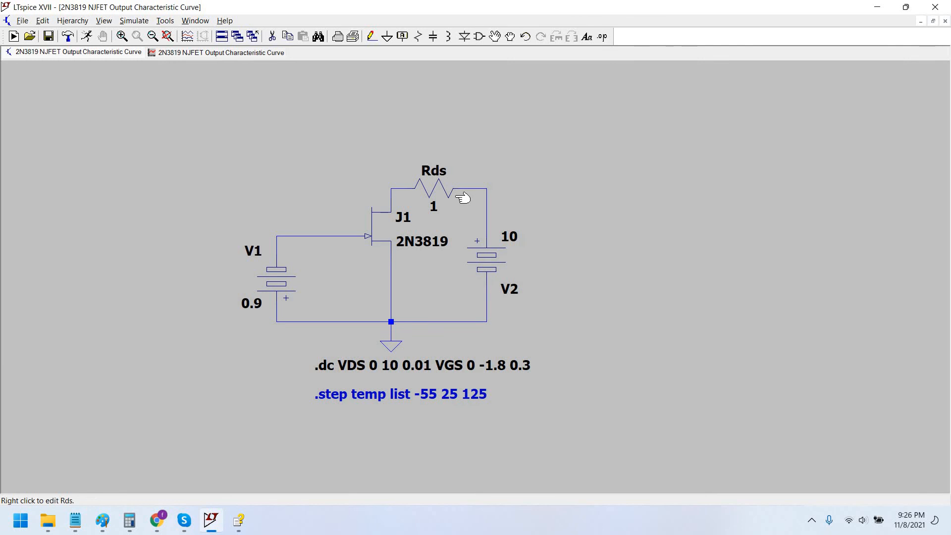
# Switch to the Notepad notes and add the line "using ohms law we find Rds" below the power dissipation.
pyautogui.hotkey('alt', 'Tab')
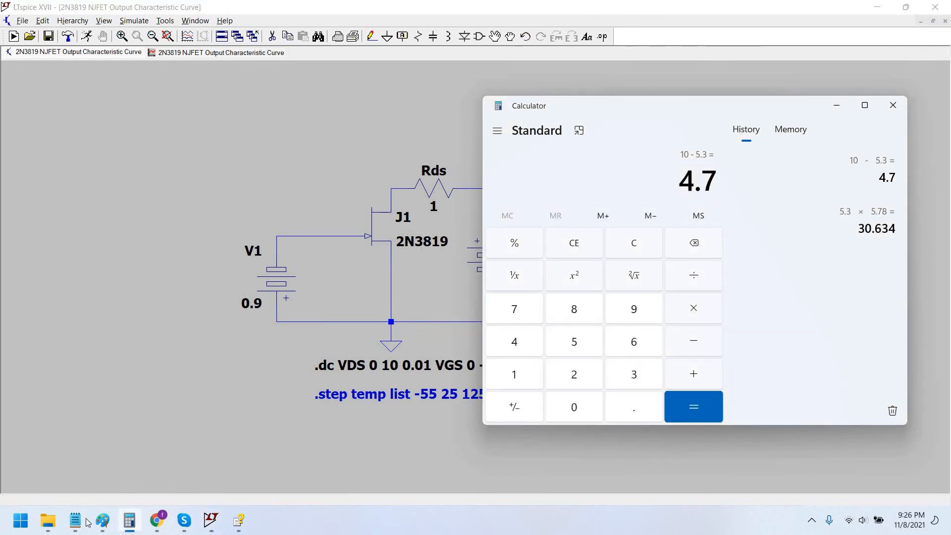
pyautogui.moveTo(87, 523)
pyautogui.moveTo(85, 460)
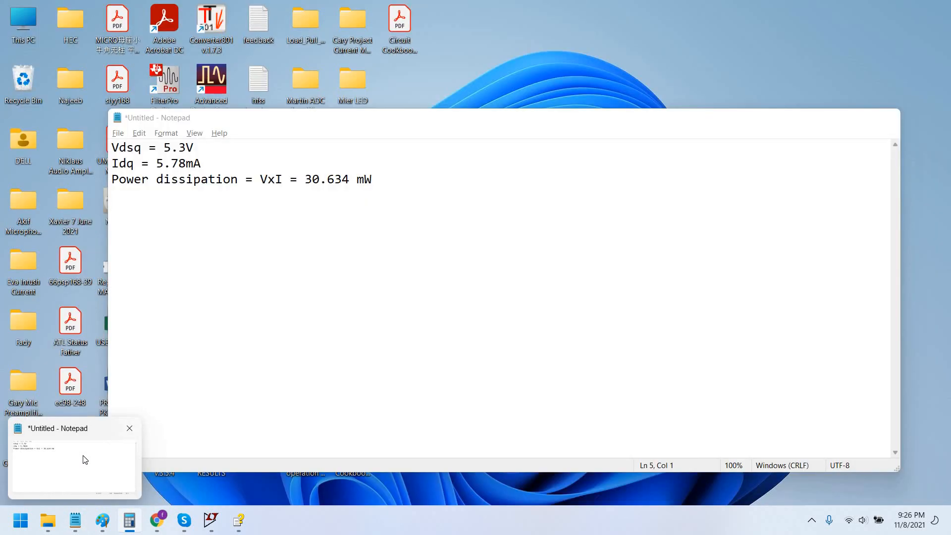
pyautogui.click(84, 457)
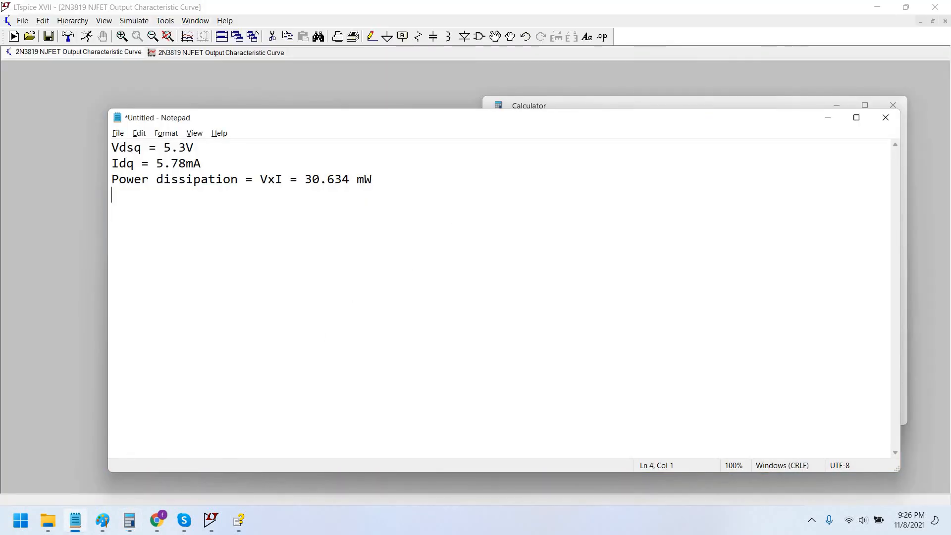
pyautogui.press('Return')
pyautogui.press('Return')
pyautogui.write('using ohms law')
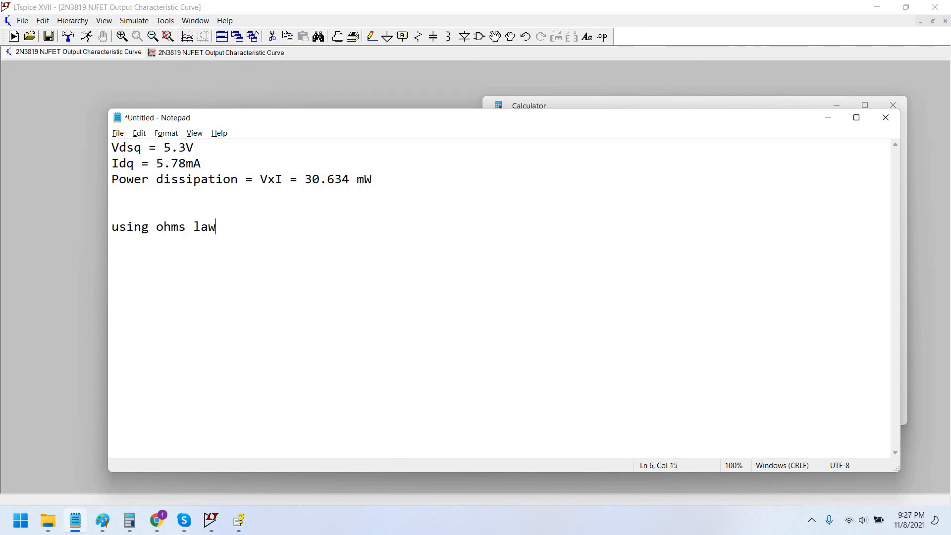
pyautogui.write(' we find Rds')
pyautogui.press('Return')
# Write the equation "Rds = (10-5.3)/5.78mA" below the Ohm's law line.
pyautogui.write('Rds = ')
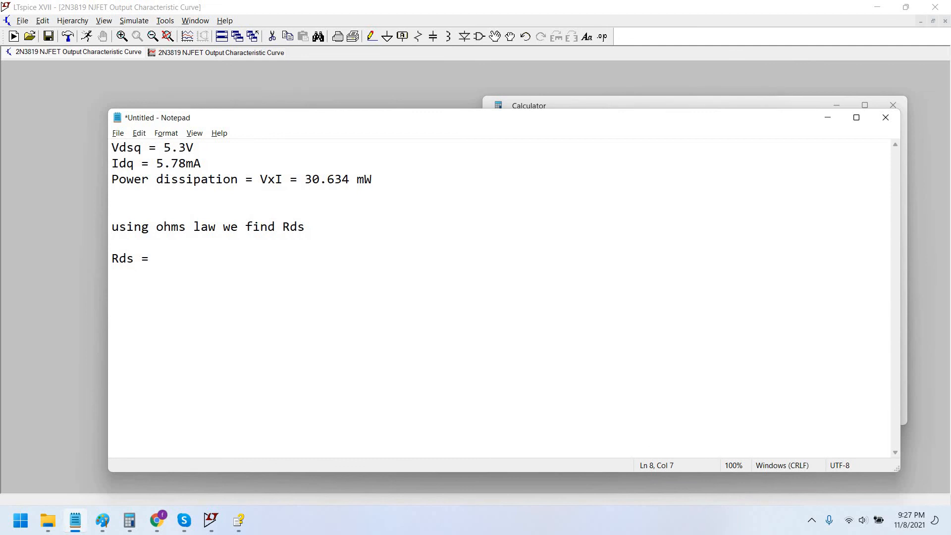
pyautogui.write('10-5.3)/')
pyautogui.press('Left')
pyautogui.press('Left')
pyautogui.press('Left')
pyautogui.press('Left')
pyautogui.press('Left')
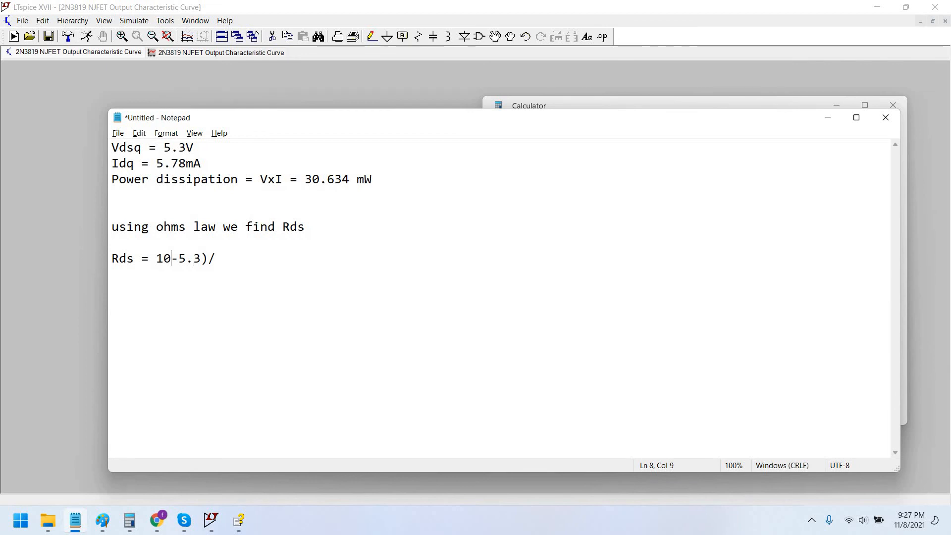
pyautogui.write('(')
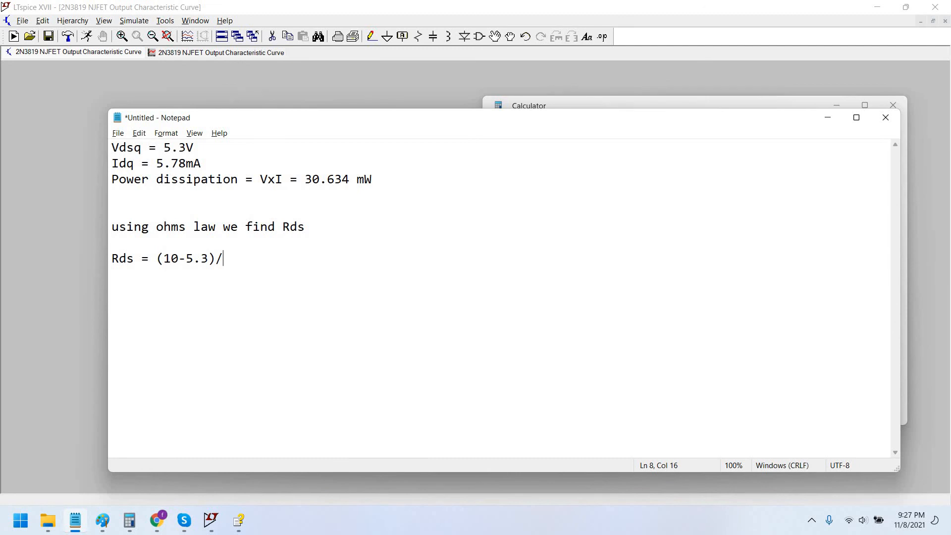
pyautogui.write('5')
pyautogui.write('.78')
pyautogui.write('mA')
# Add the result line "Rds = 0.813k ohm" under the equation.
pyautogui.write('Rds =')
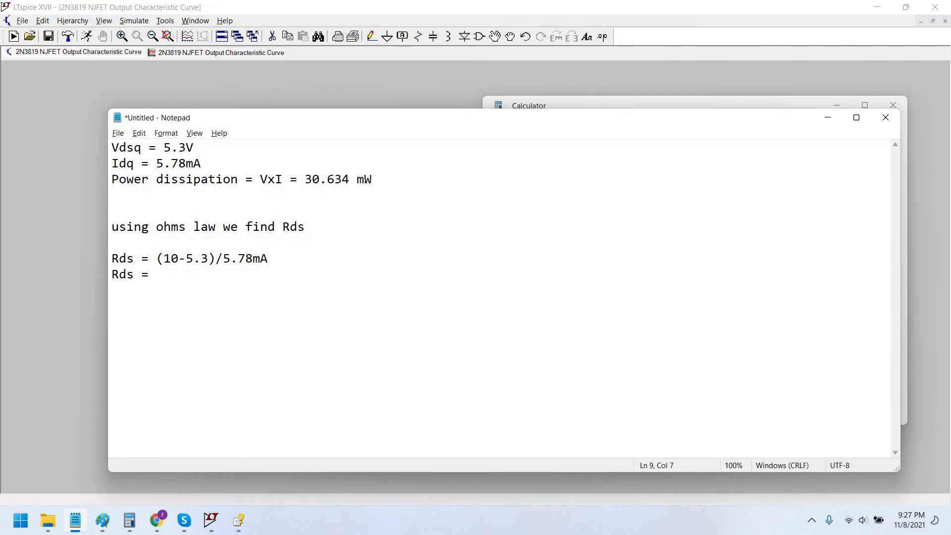
pyautogui.write(' 0.813k ohm')
pyautogui.press('Return')
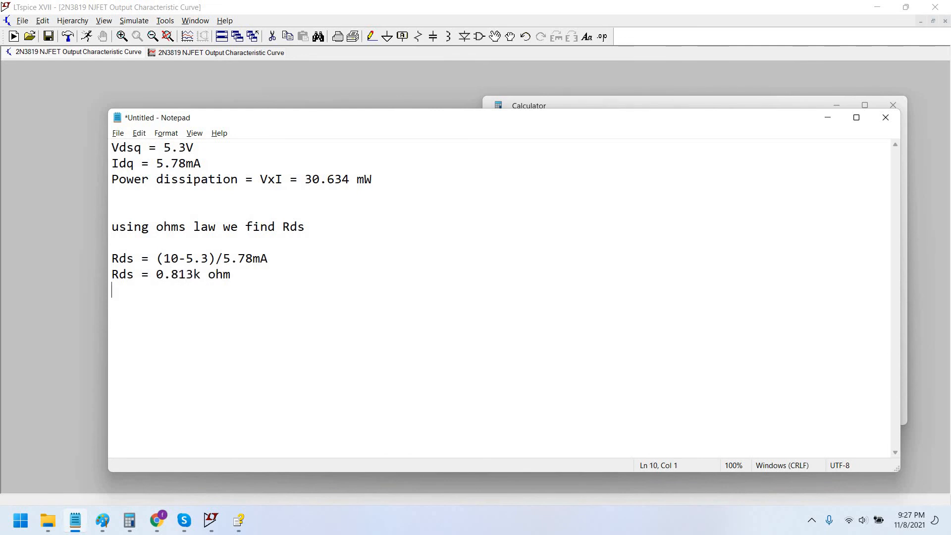
# Return to the LTspice schematic and set the resistance of Rds to 813 ohms.
pyautogui.hotkey('alt', 'Tab')
pyautogui.click(412, 77)
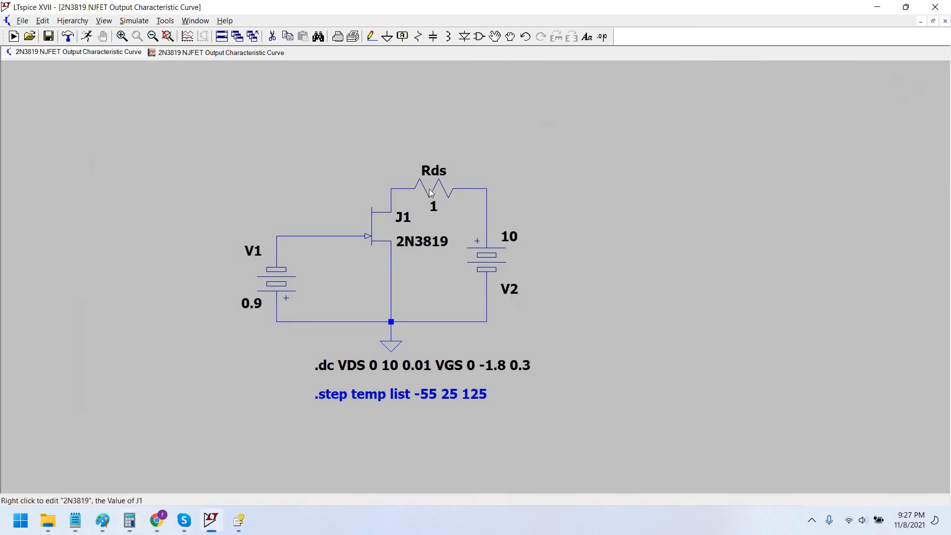
pyautogui.rightClick(434, 193)
pyautogui.moveTo(496, 192); pyautogui.dragTo(466, 164)
pyautogui.write('0.813')
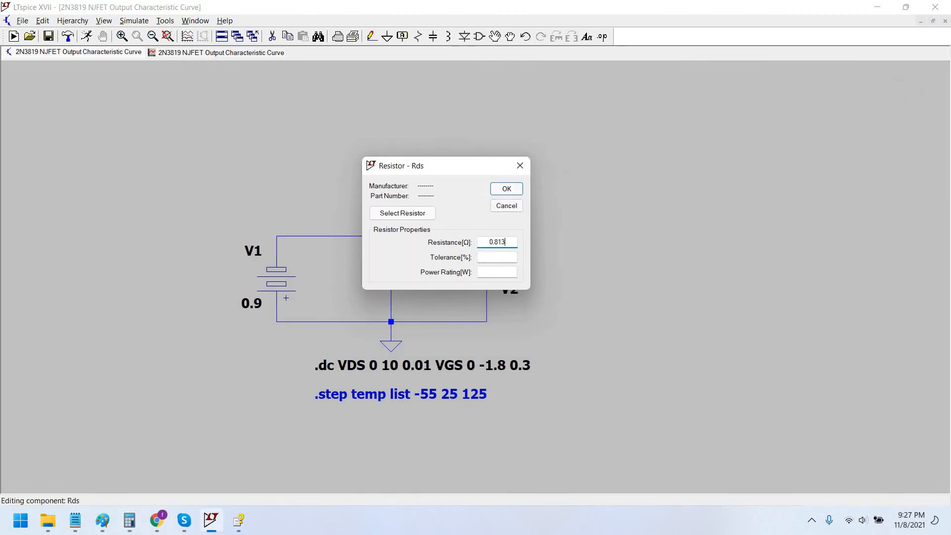
pyautogui.write('k')
pyautogui.press('BackSpace')
pyautogui.press('BackSpace')
pyautogui.press('BackSpace')
pyautogui.press('BackSpace')
pyautogui.press('BackSpace')
pyautogui.write('813')
pyautogui.press('Return')
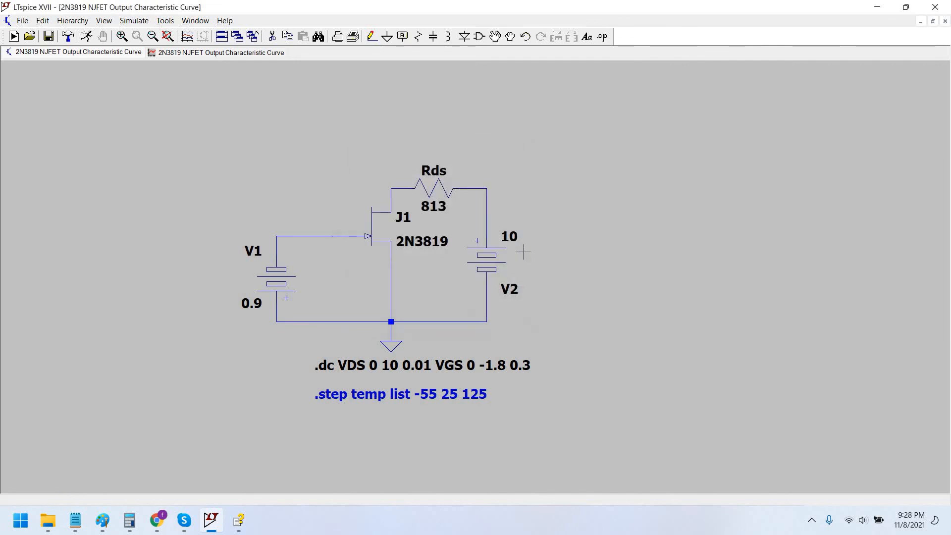
# Place a vertical resistor in the free space above battery V1 and set its resistance to 1Meg.
pyautogui.scroll(-1, 562, 265)
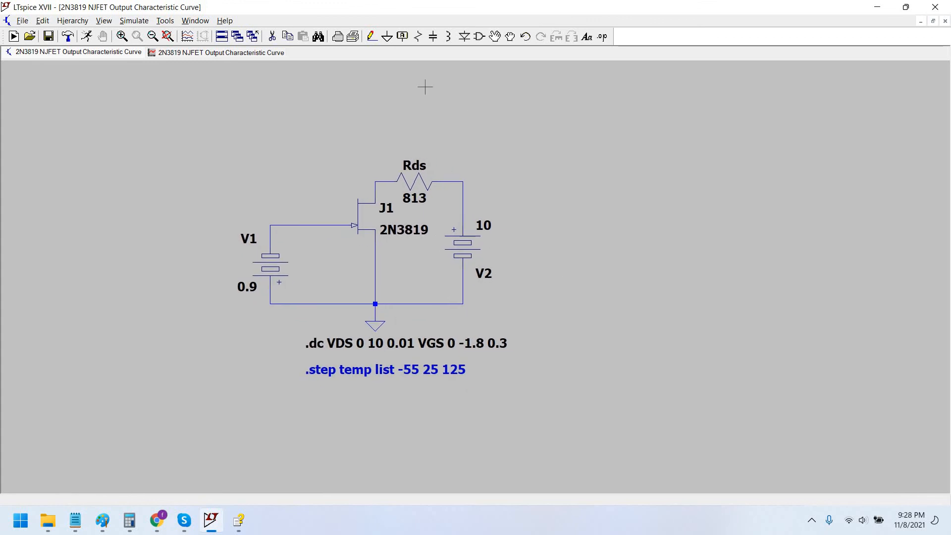
pyautogui.click(418, 36)
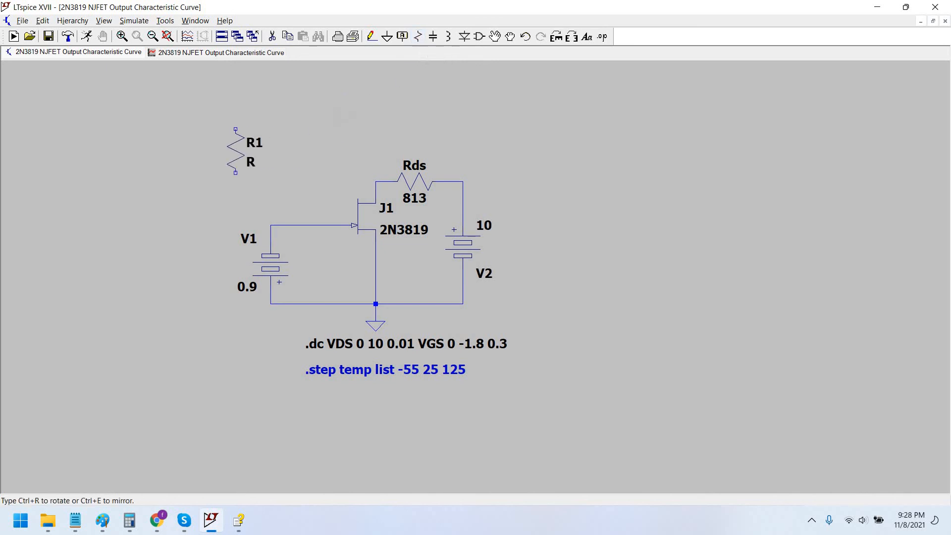
pyautogui.click(227, 126)
pyautogui.press('Escape')
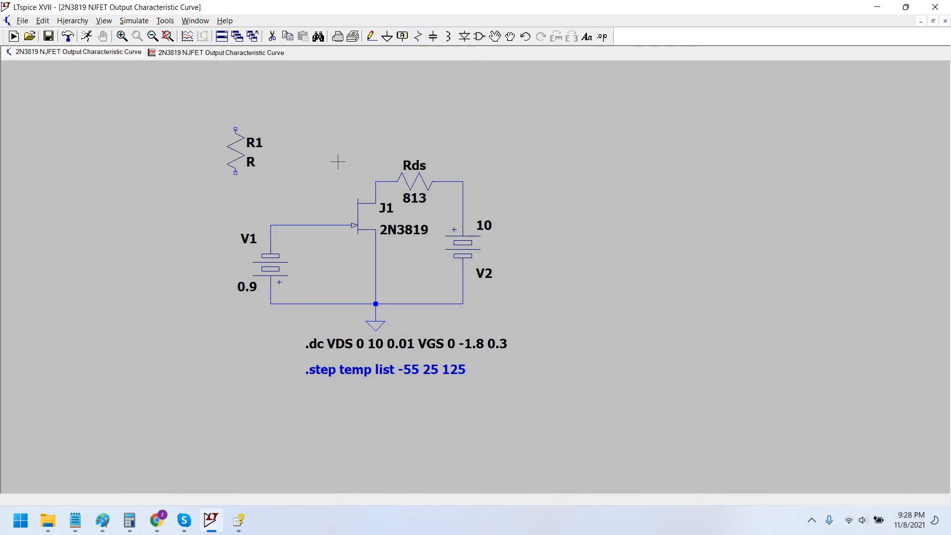
pyautogui.moveTo(289, 190); pyautogui.dragTo(298, 190)
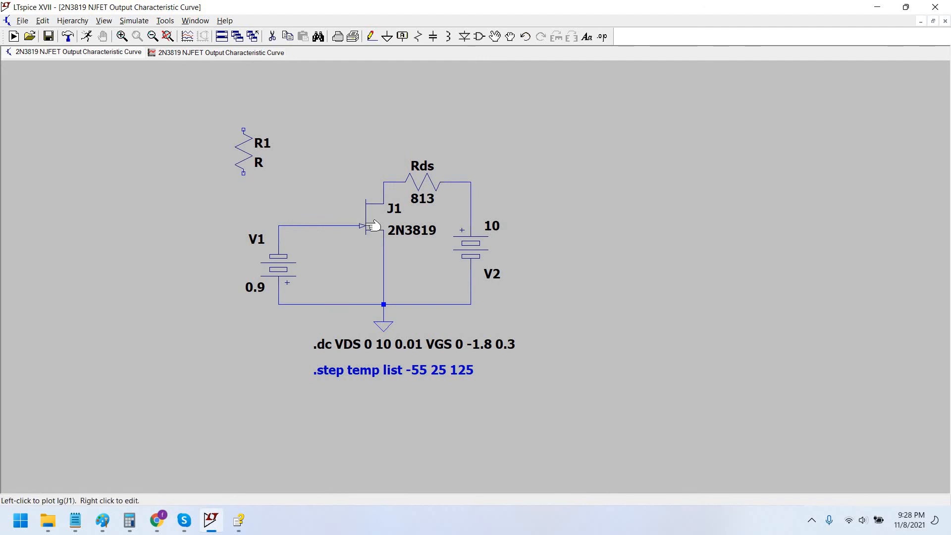
pyautogui.rightClick(251, 151)
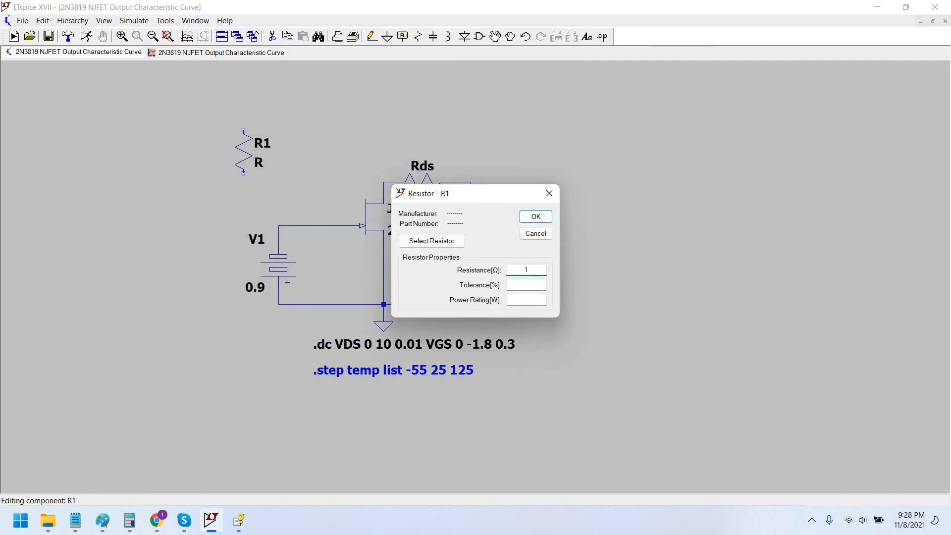
pyautogui.write('1Meg')
pyautogui.press('Return')
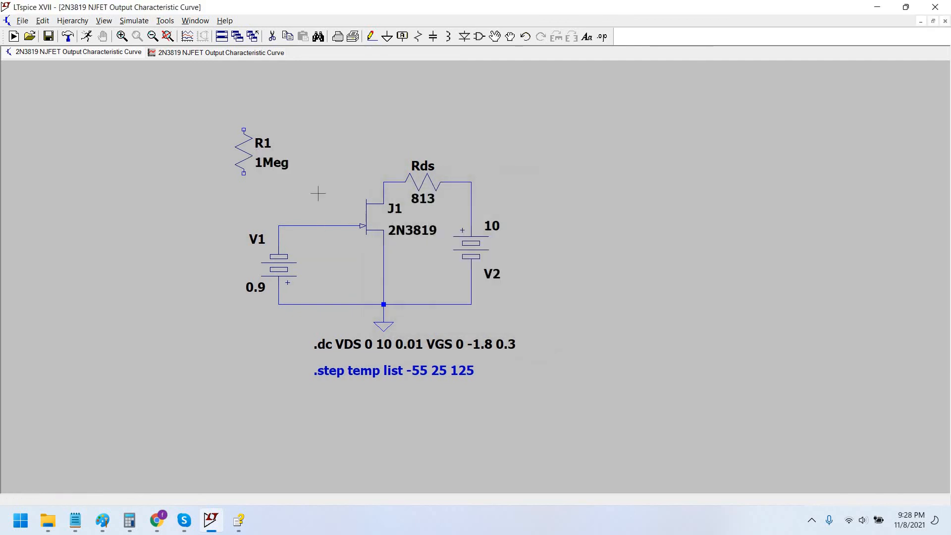
# Place a capacitor, rotated to lie horizontally, in the free space beside battery V1.
pyautogui.click(433, 36)
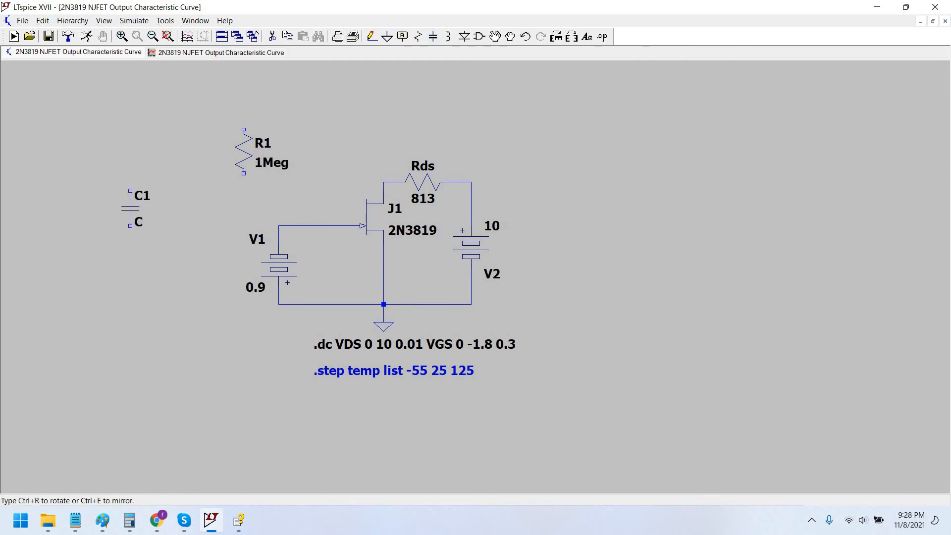
pyautogui.hotkey('ctrl', 'r')
pyautogui.click(220, 253)
pyautogui.press('Escape')
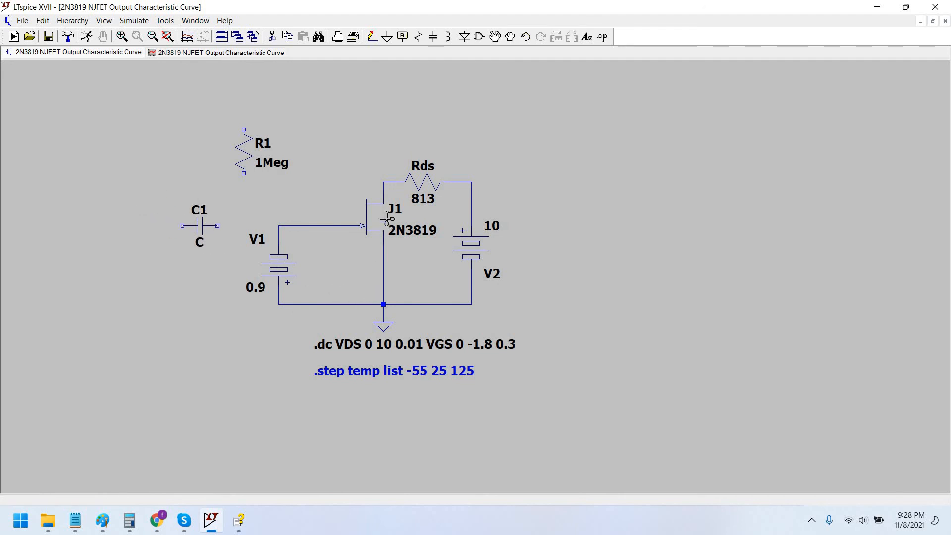
# Shift the JFET, Rds and battery V2 upward together with their wires attached.
pyautogui.click(510, 36)
pyautogui.moveTo(344, 151); pyautogui.dragTo(531, 289)
pyautogui.click(307, 206)
# Delete the slanted wire between battery V1 and the JFET gate.
pyautogui.press('Delete')
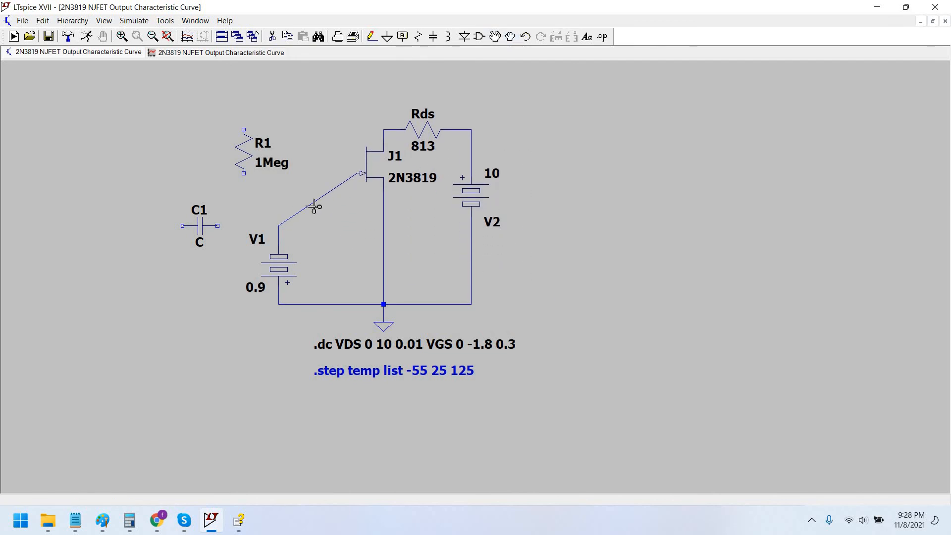
pyautogui.click(315, 201)
pyautogui.press('Escape')
pyautogui.press('Escape')
# Move the 1Meg resistor R1 directly above battery V1, aligned with its upper terminal.
pyautogui.moveTo(248, 150); pyautogui.dragTo(283, 194)
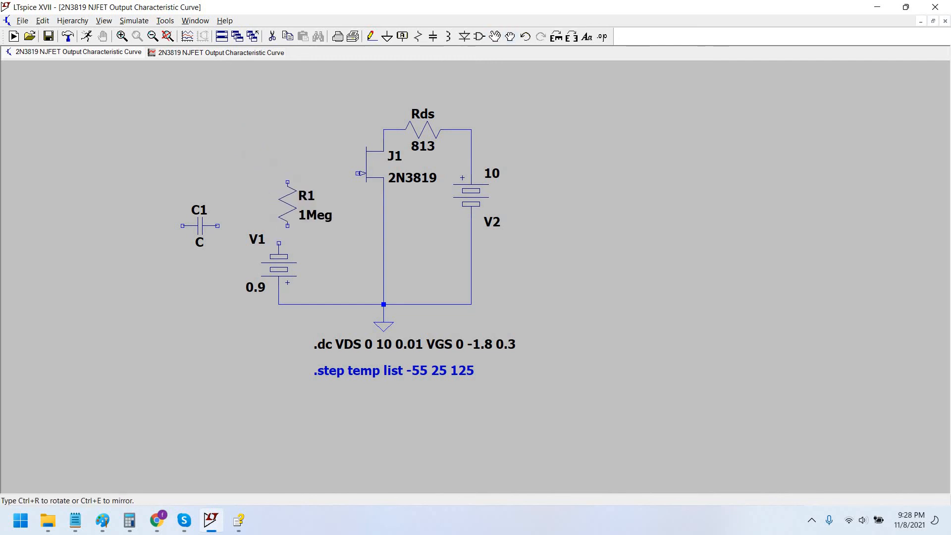
pyautogui.click(283, 202)
pyautogui.press('Escape')
# Wire the upper end of R1 to the JFET gate and its lower end to battery V1.
pyautogui.click(371, 37)
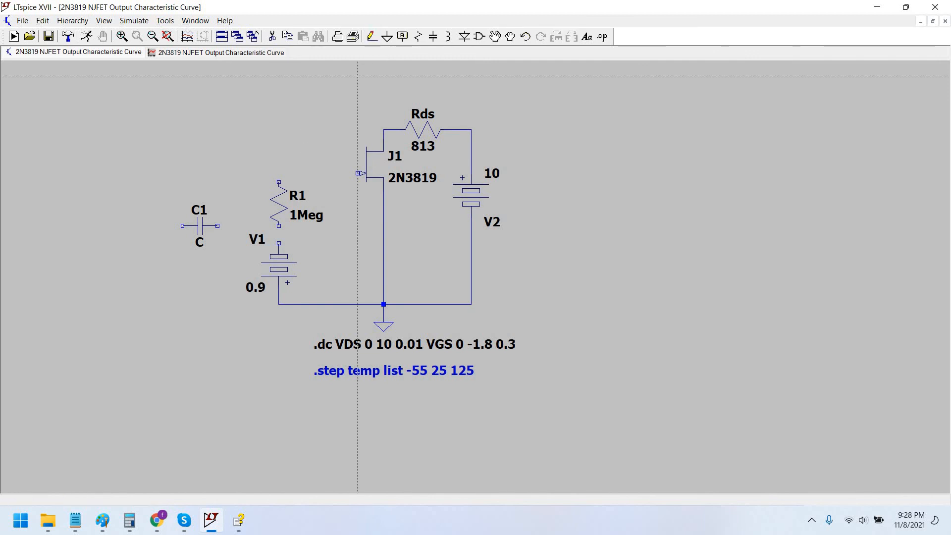
pyautogui.click(279, 182)
pyautogui.click(360, 173)
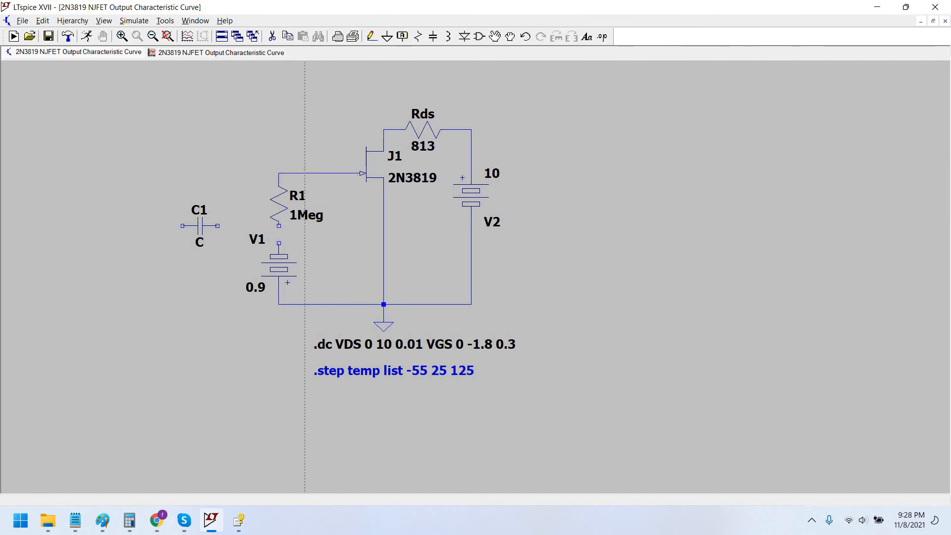
pyautogui.click(279, 226)
pyautogui.click(278, 243)
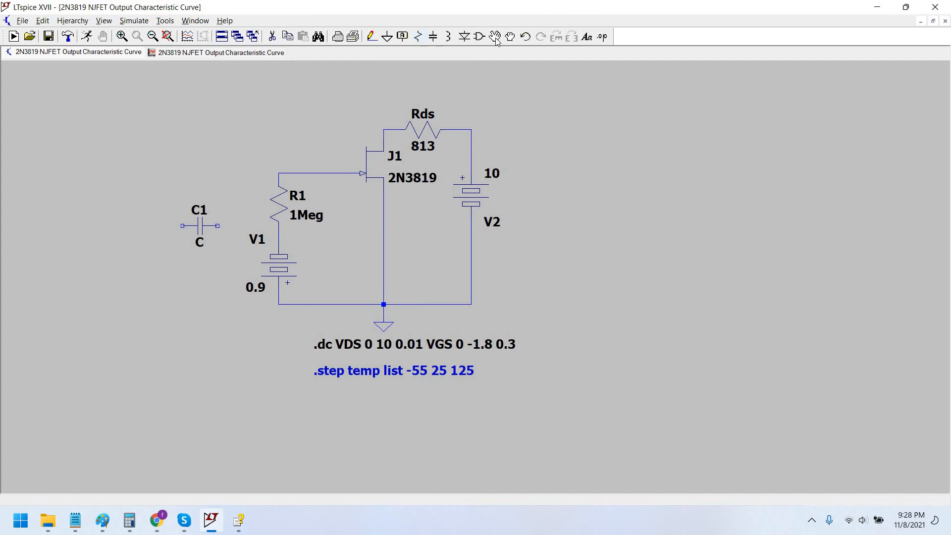
# Move capacitor C1 up level with the JFET gate wire, beside the upper end of R1.
pyautogui.press('Delete')
pyautogui.click(199, 225)
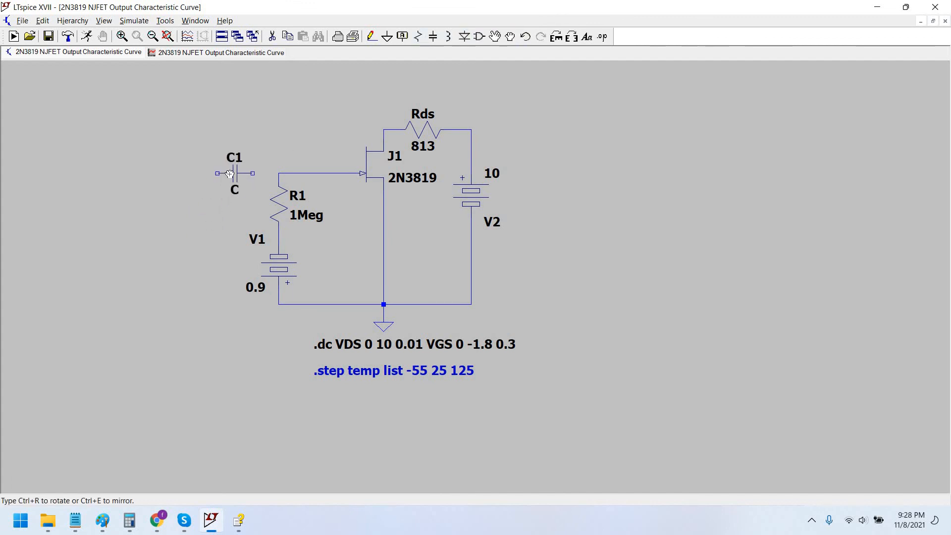
pyautogui.click(226, 174)
pyautogui.press('Escape')
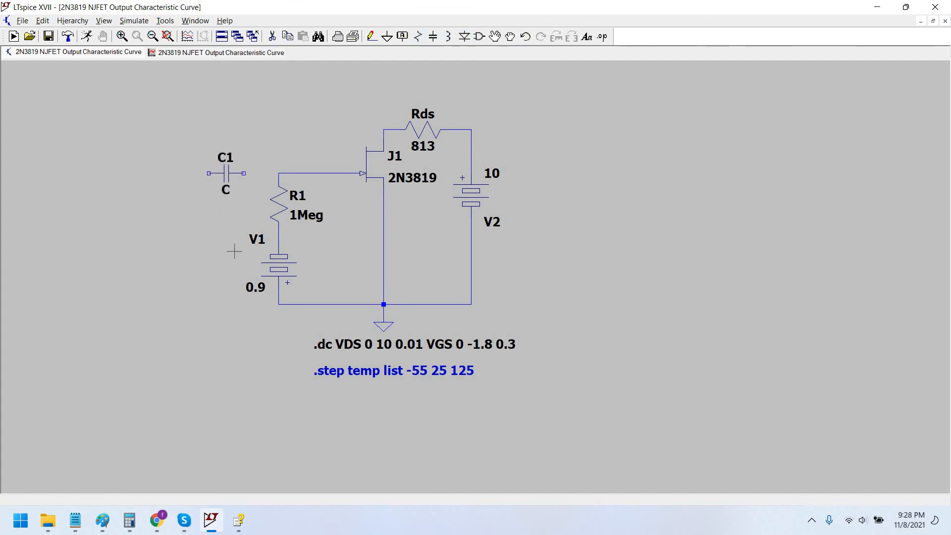
# Place one voltage source component from the main symbol library beside capacitor C1, on the input side of the circuit.
pyautogui.click(477, 37)
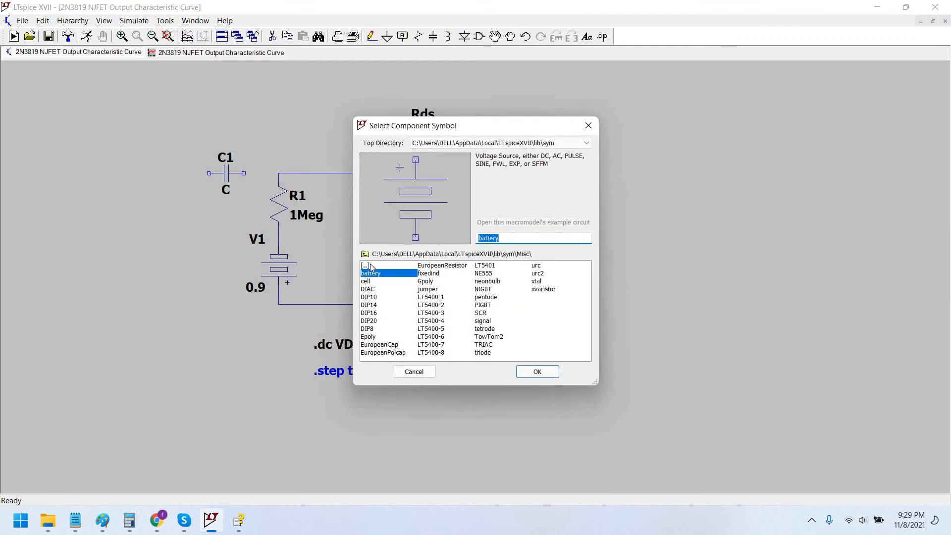
pyautogui.doubleClick(369, 265)
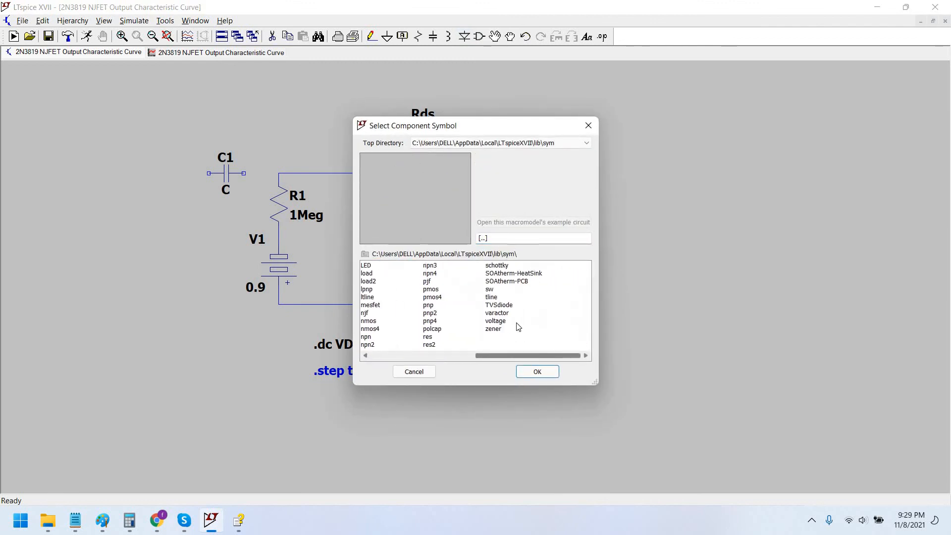
pyautogui.click(495, 320)
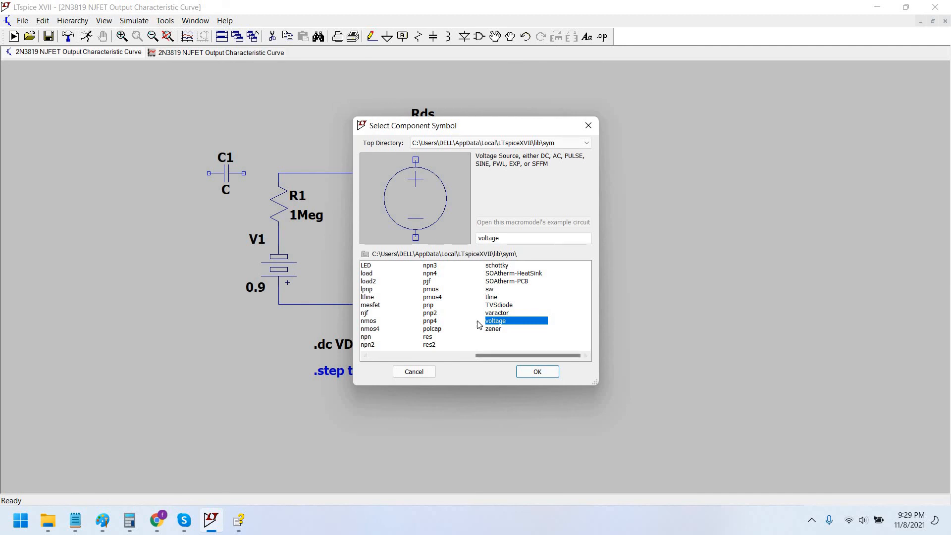
pyautogui.moveTo(454, 130); pyautogui.dragTo(339, 107)
pyautogui.moveTo(637, 416); pyautogui.dragTo(639, 418)
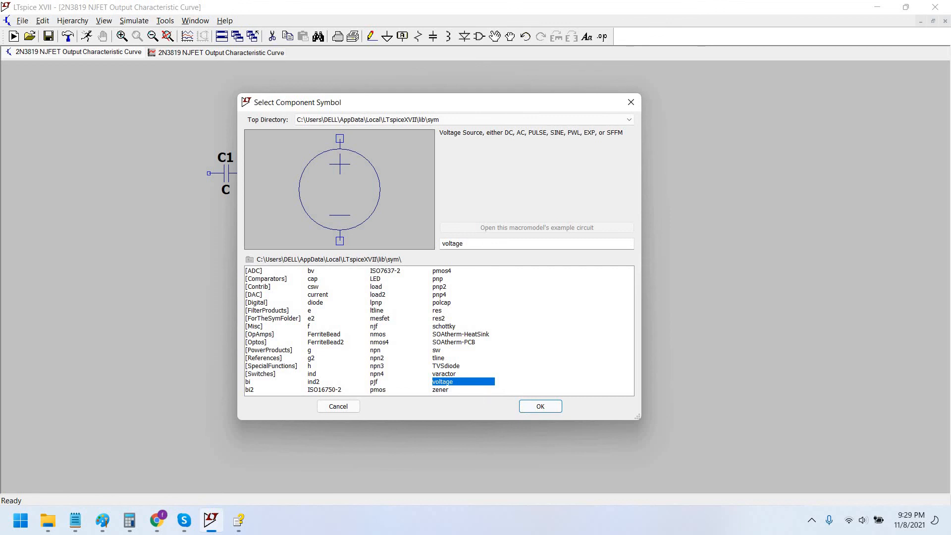
pyautogui.press('Return')
pyautogui.click(157, 218)
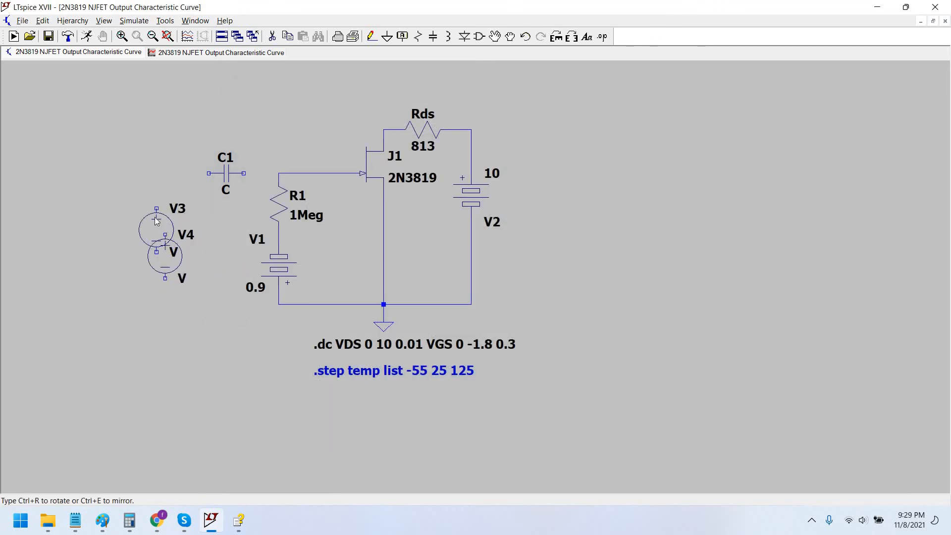
pyautogui.press('Escape')
pyautogui.rightClick(158, 234)
pyautogui.press('Escape')
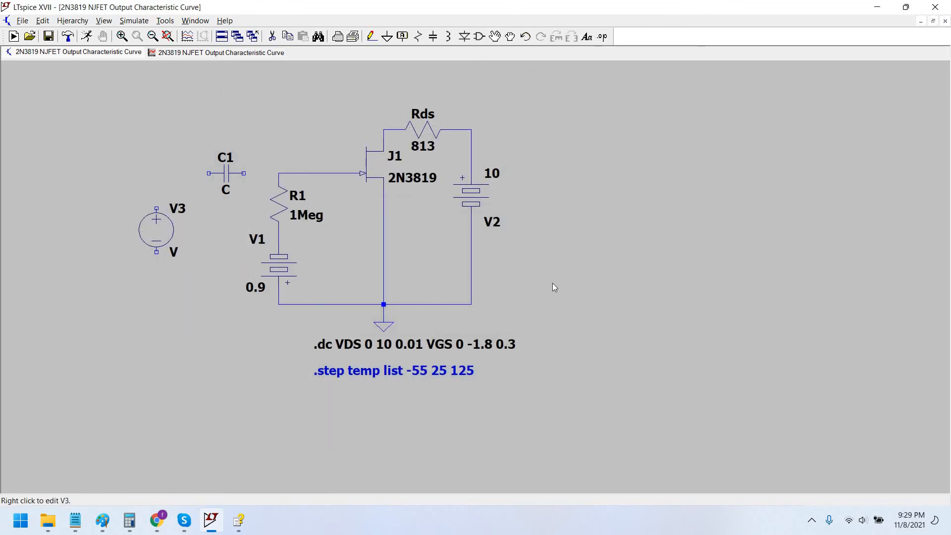
# Set source V3 to a SINE function with 0.25 V amplitude and 1k frequency.
pyautogui.rightClick(157, 231)
pyautogui.click(560, 277)
pyautogui.click(327, 170)
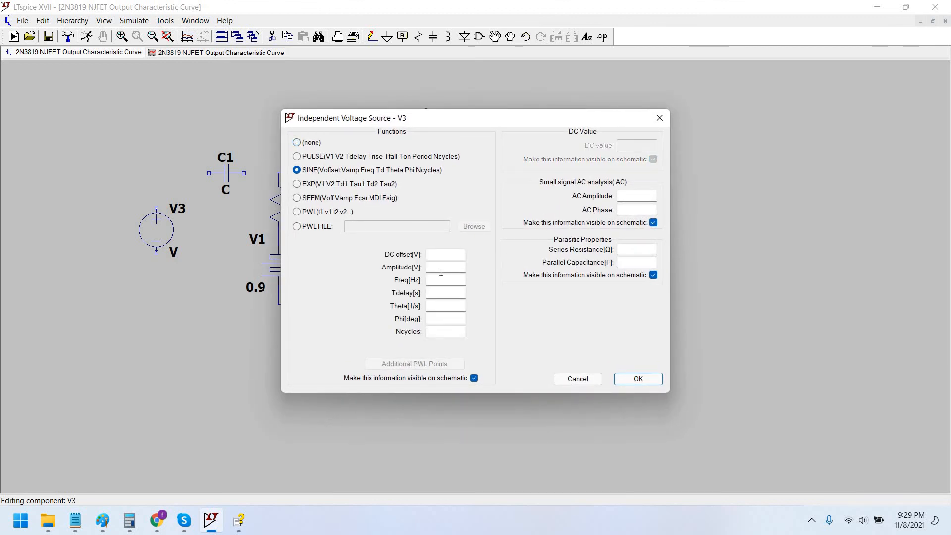
pyautogui.click(457, 267)
pyautogui.moveTo(418, 112); pyautogui.dragTo(394, 105)
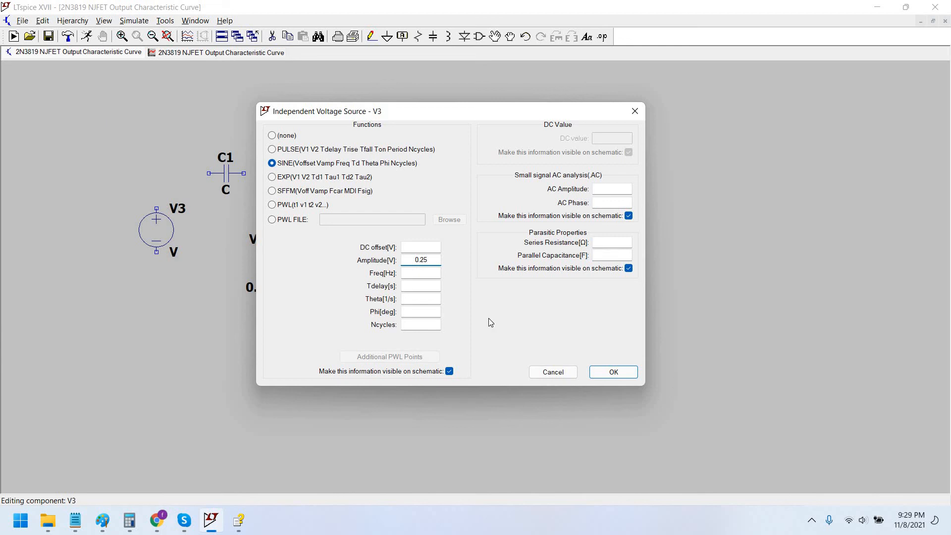
pyautogui.press('Tab')
pyautogui.write('1k')
pyautogui.click(600, 375)
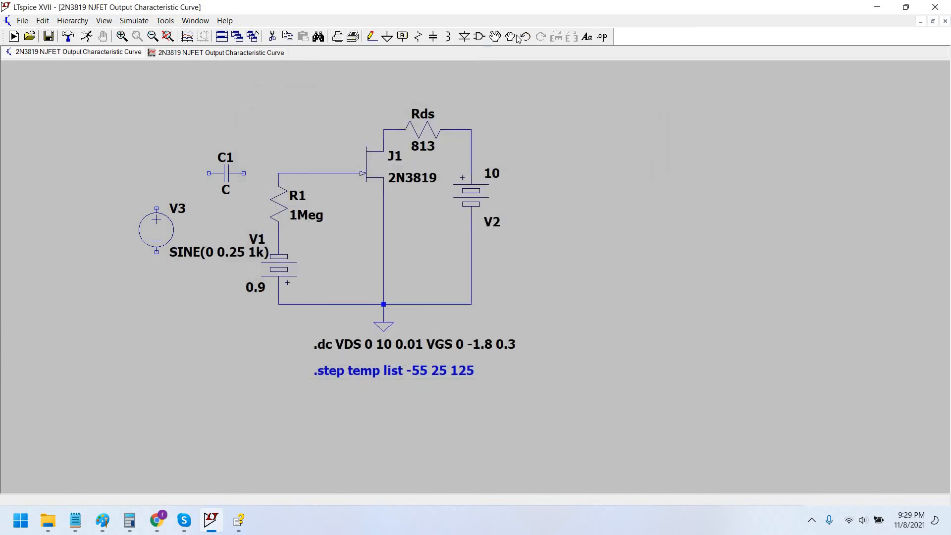
# Shift source V3 farther away from battery V1 so its SINE label clears the V1 symbol.
pyautogui.click(510, 37)
pyautogui.click(157, 233)
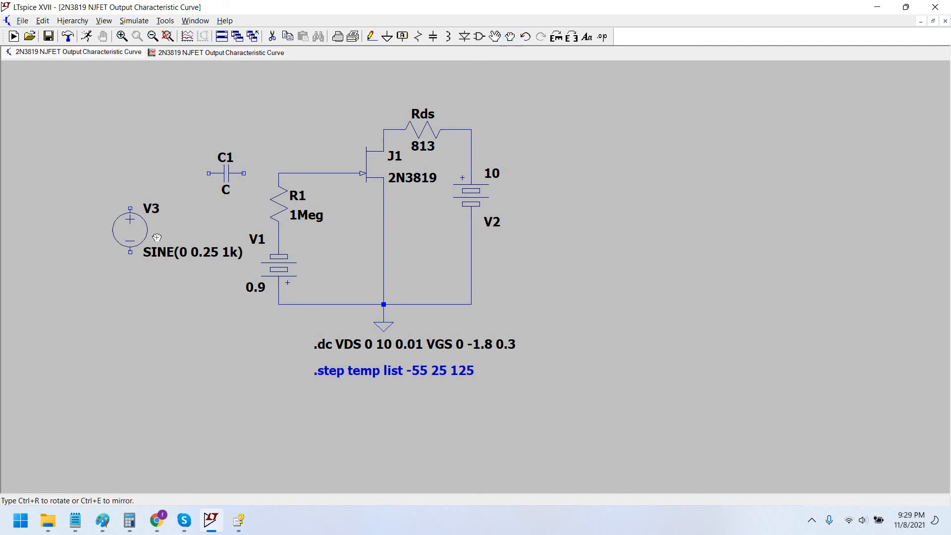
pyautogui.click(157, 237)
# Set capacitor C1's capacitance to 1u.
pyautogui.rightClick(225, 173)
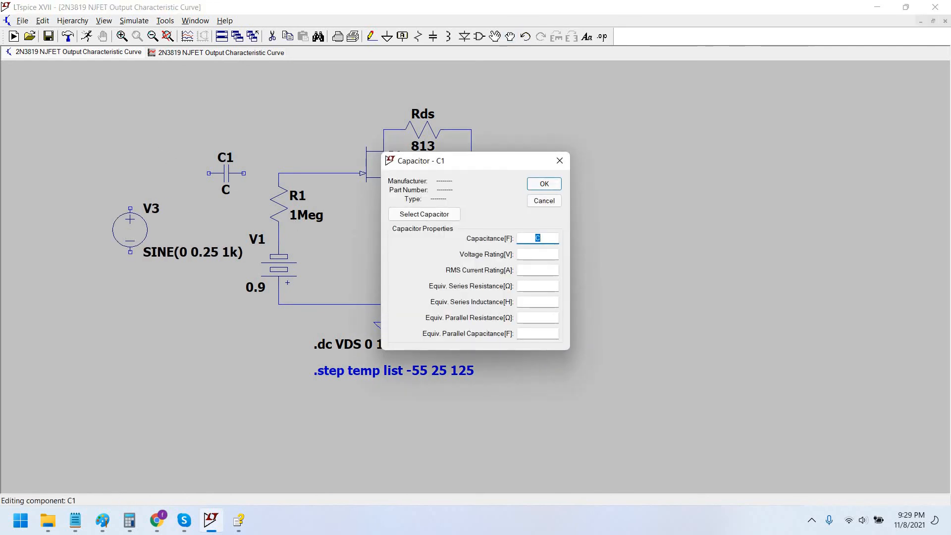
pyautogui.write('1u')
pyautogui.press('Return')
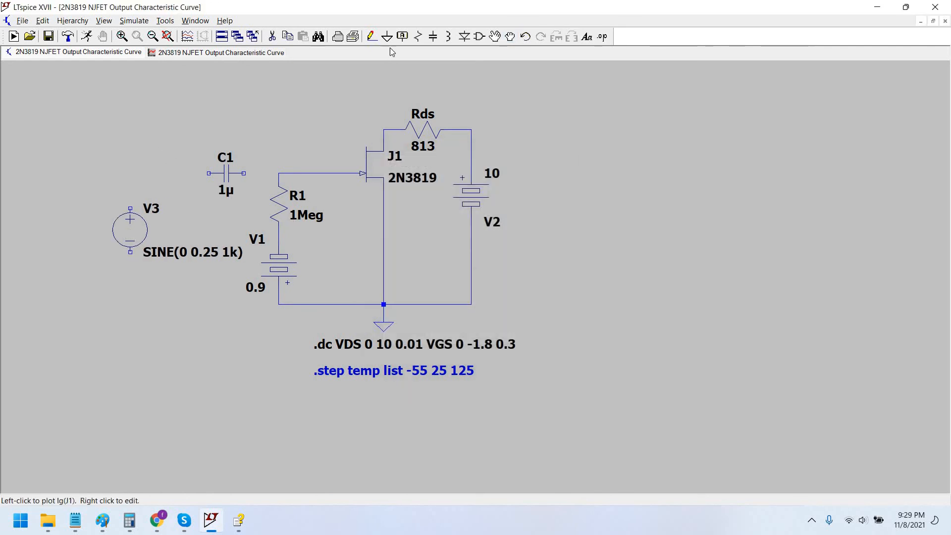
# Wire C1 between the gate node and V3's positive terminal, and connect V3's negative terminal to the ground line below V1.
pyautogui.click(372, 37)
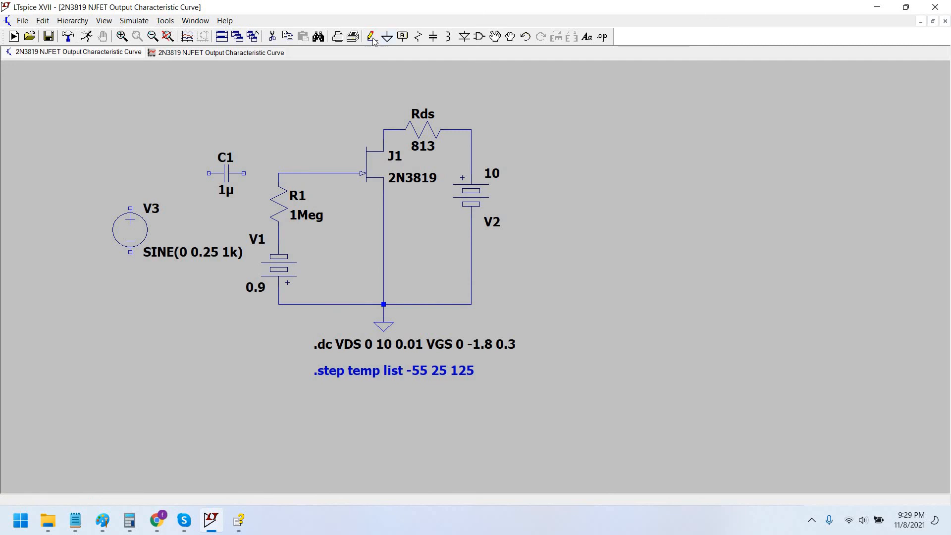
pyautogui.click(278, 174)
pyautogui.click(243, 174)
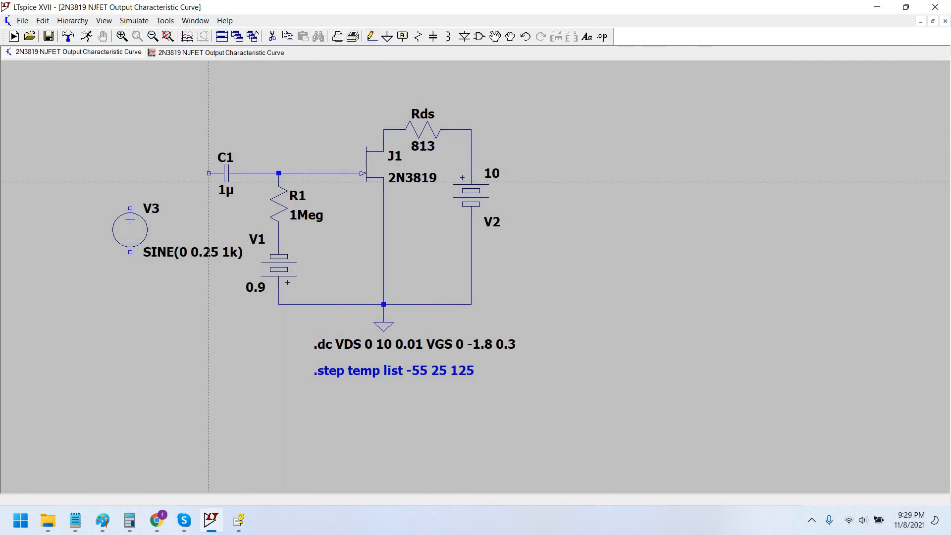
pyautogui.click(209, 173)
pyautogui.click(130, 208)
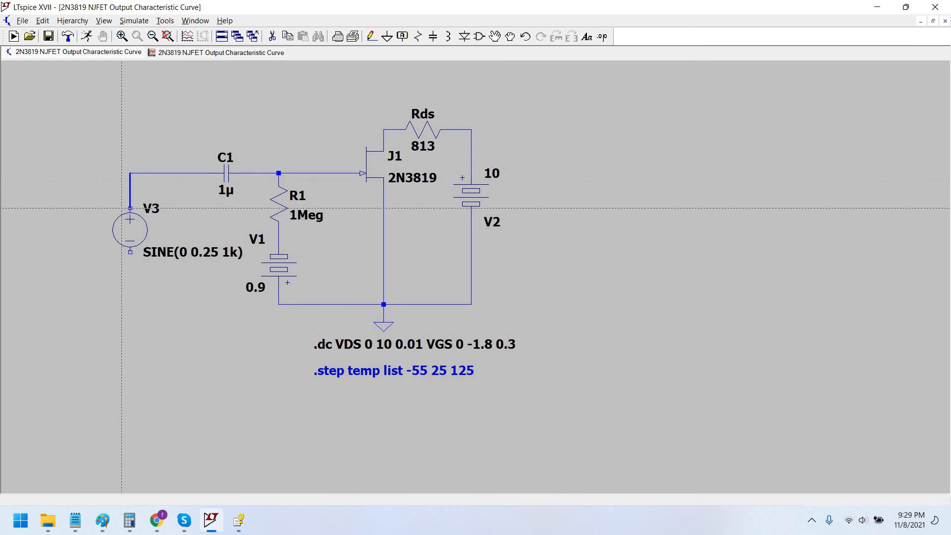
pyautogui.click(129, 252)
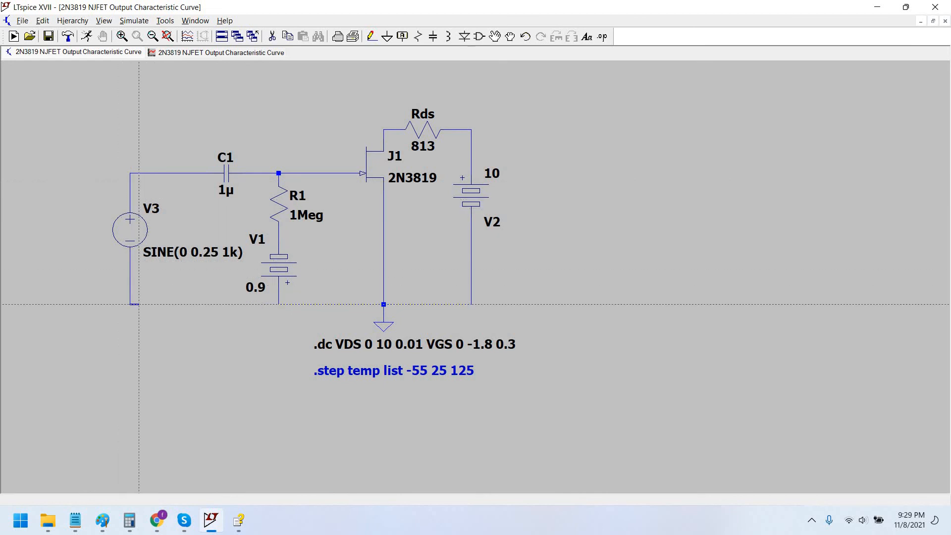
pyautogui.click(279, 304)
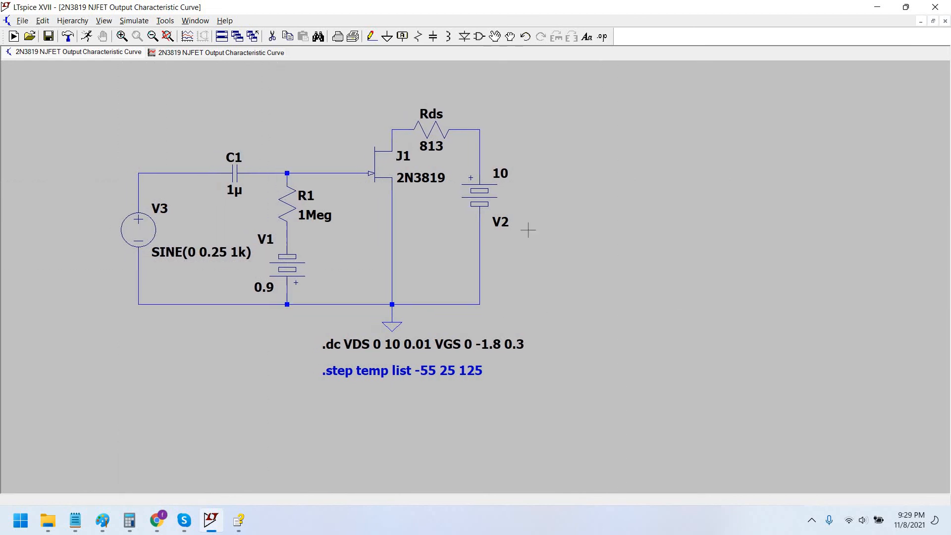
# Shift battery V2 slightly downward with its wires attached.
pyautogui.rightClick(488, 191)
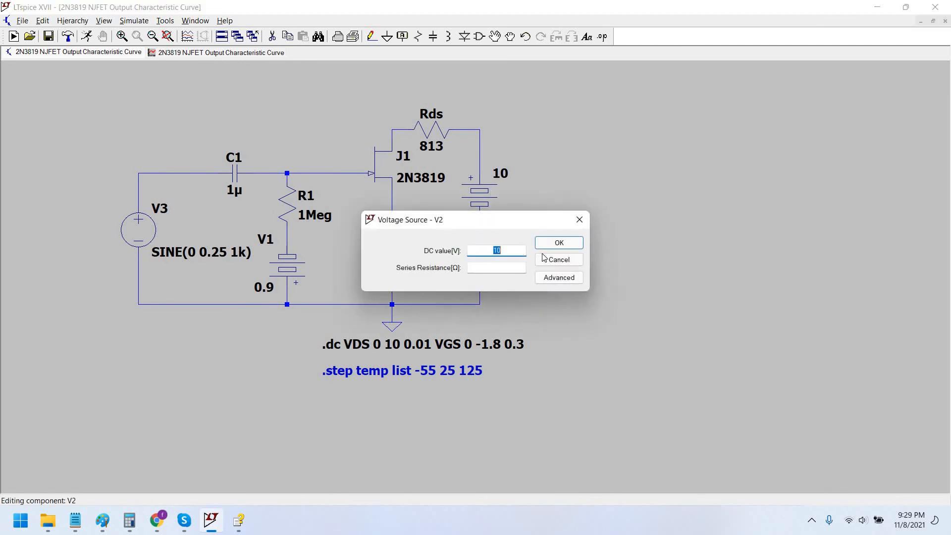
pyautogui.press('Return')
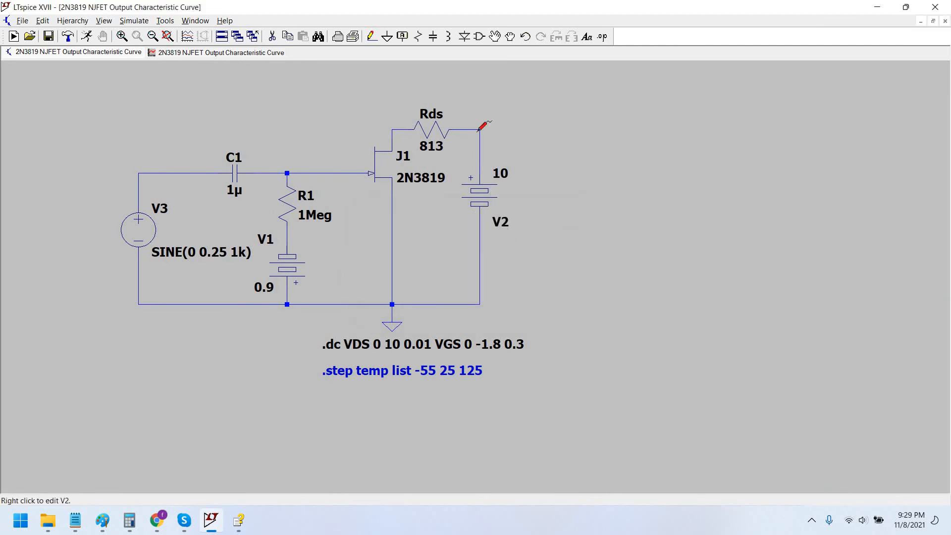
pyautogui.click(509, 38)
pyautogui.click(485, 193)
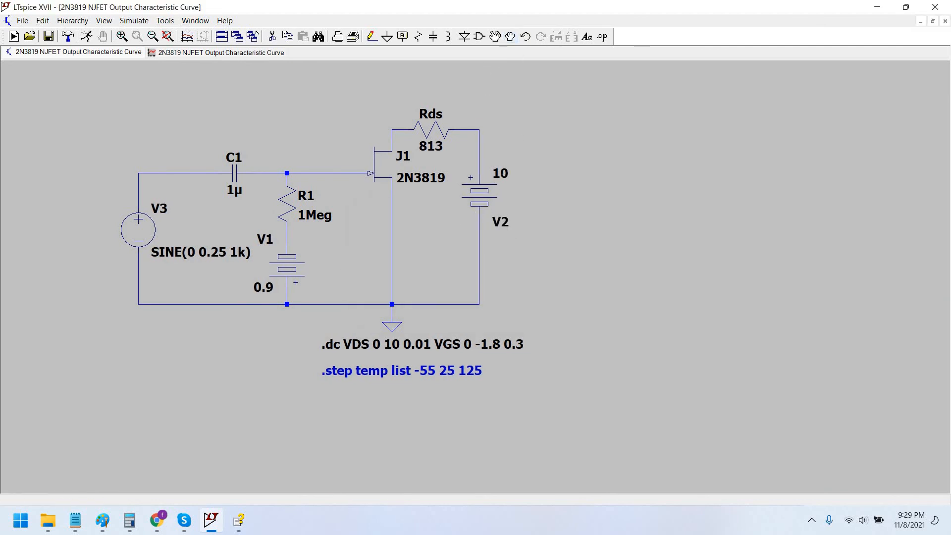
pyautogui.click(485, 211)
pyautogui.press('Escape')
# Turn the .dc sweep directive below the circuit into a comment.
pyautogui.moveTo(574, 286); pyautogui.dragTo(597, 289)
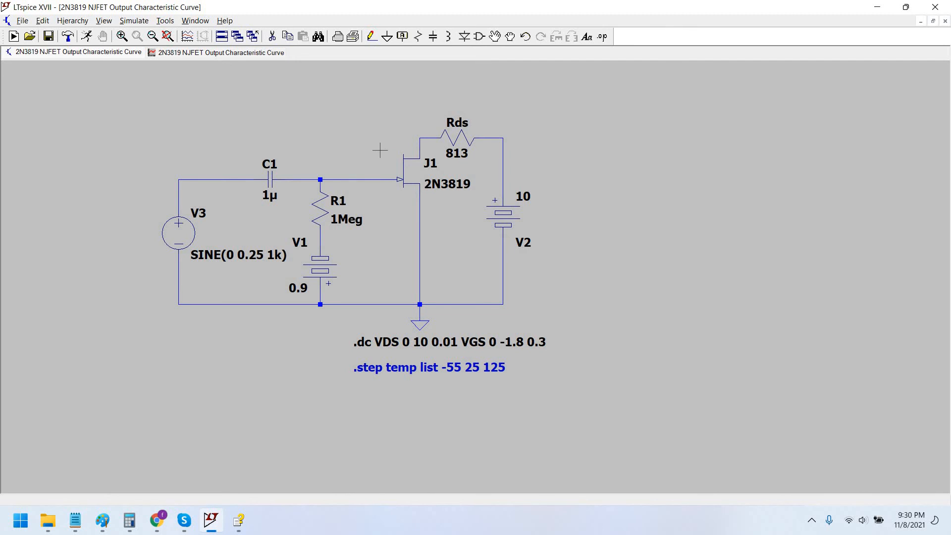
pyautogui.moveTo(377, 109)
pyautogui.mouseDown()
pyautogui.moveTo(380, 119)
pyautogui.moveTo(364, 98)
pyautogui.mouseUp()
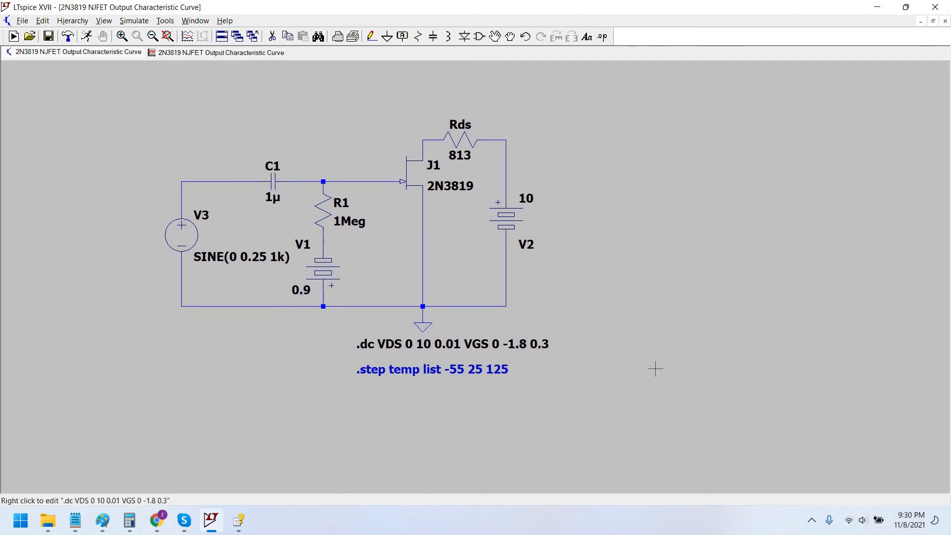
pyautogui.moveTo(482, 364); pyautogui.dragTo(474, 361)
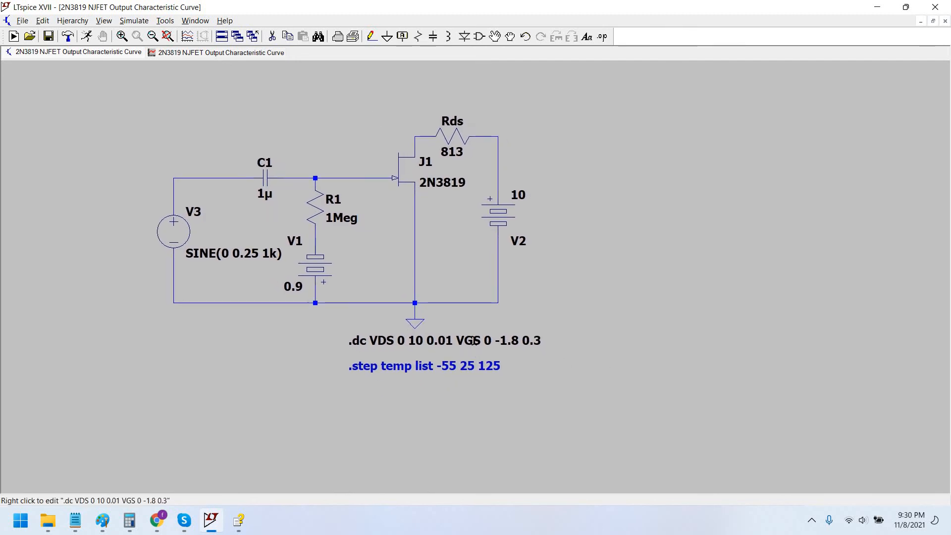
pyautogui.rightClick(473, 340)
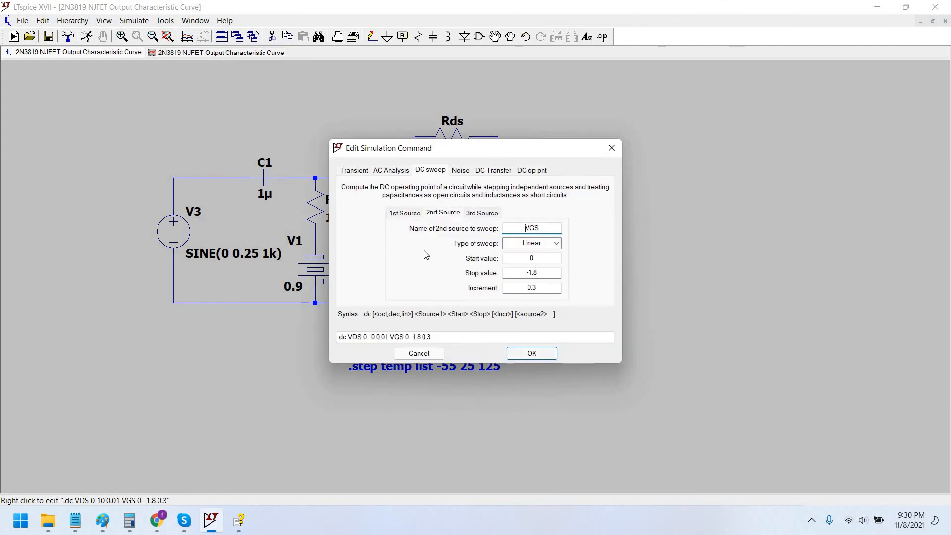
pyautogui.click(419, 354)
pyautogui.click(355, 304)
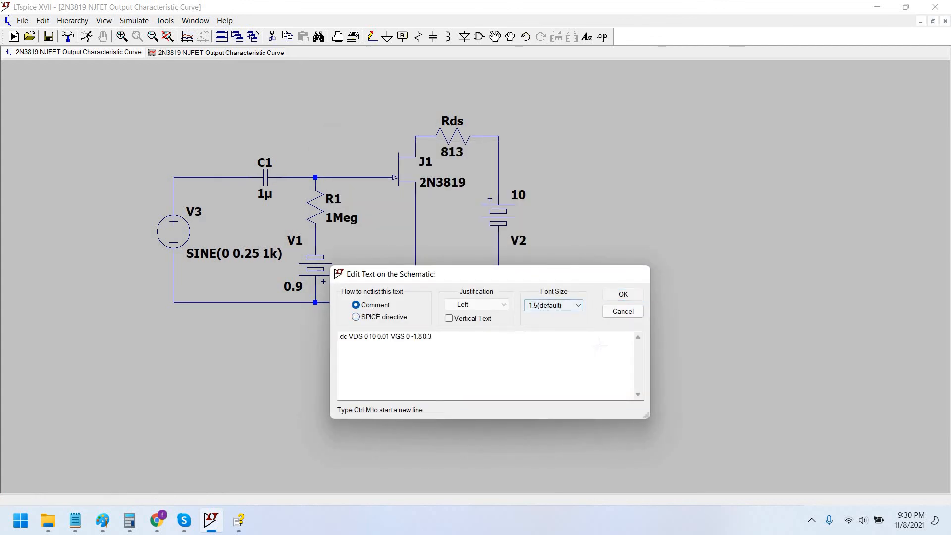
pyautogui.press('Escape')
# Move the .dc and .step temp comments out from under the circuit to the empty area beyond battery V2.
pyautogui.click(510, 37)
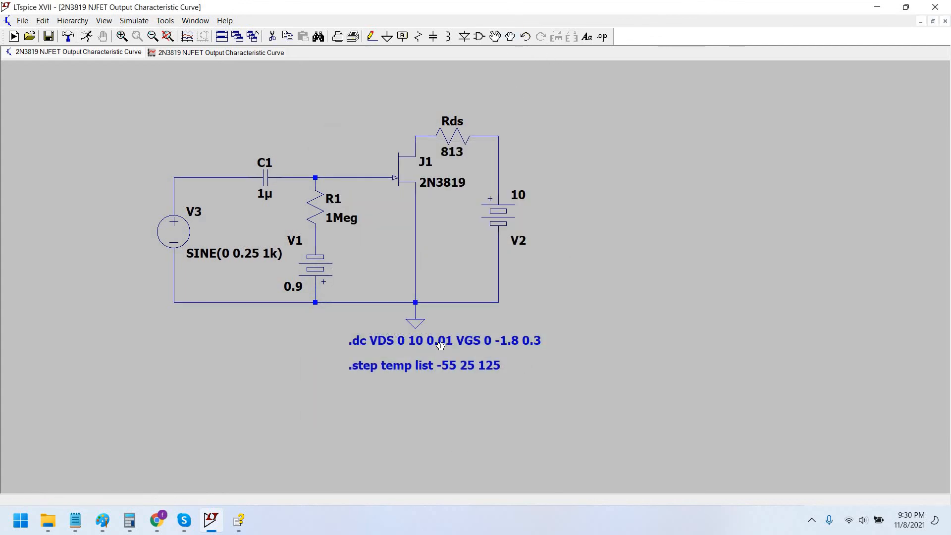
pyautogui.click(440, 342)
pyautogui.click(673, 308)
pyautogui.click(483, 367)
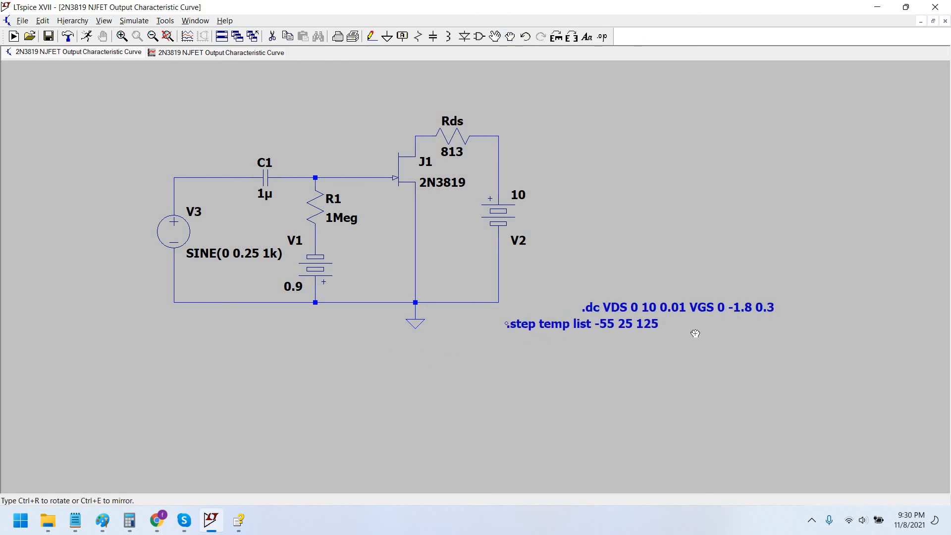
pyautogui.click(690, 330)
pyautogui.press('Escape')
# Add a transient analysis command with a 10m stop time and place it below source V3.
pyautogui.click(128, 22)
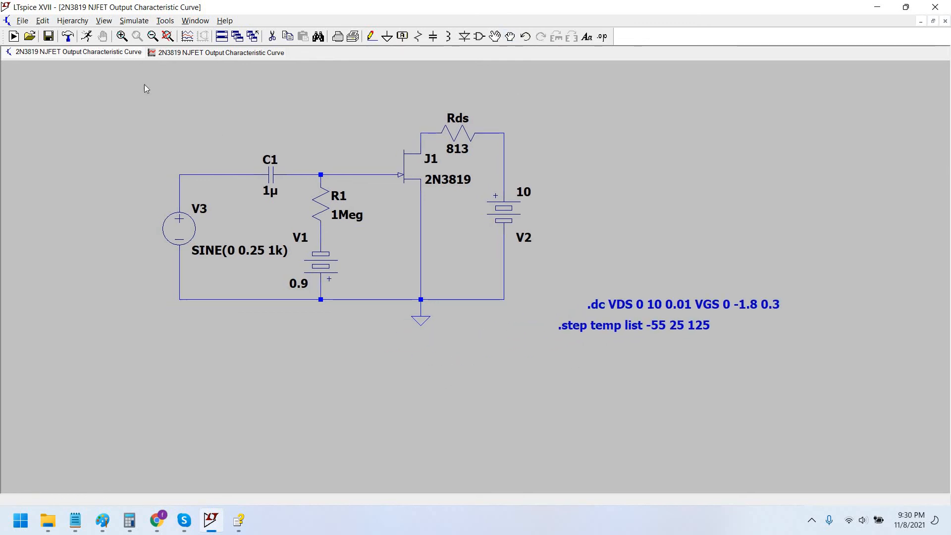
pyautogui.click(165, 122)
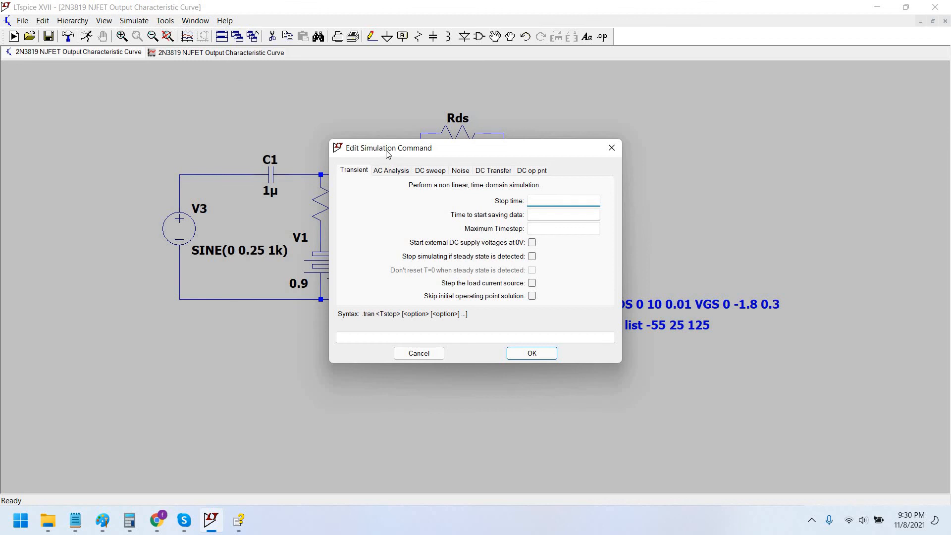
pyautogui.moveTo(387, 154); pyautogui.dragTo(242, 143)
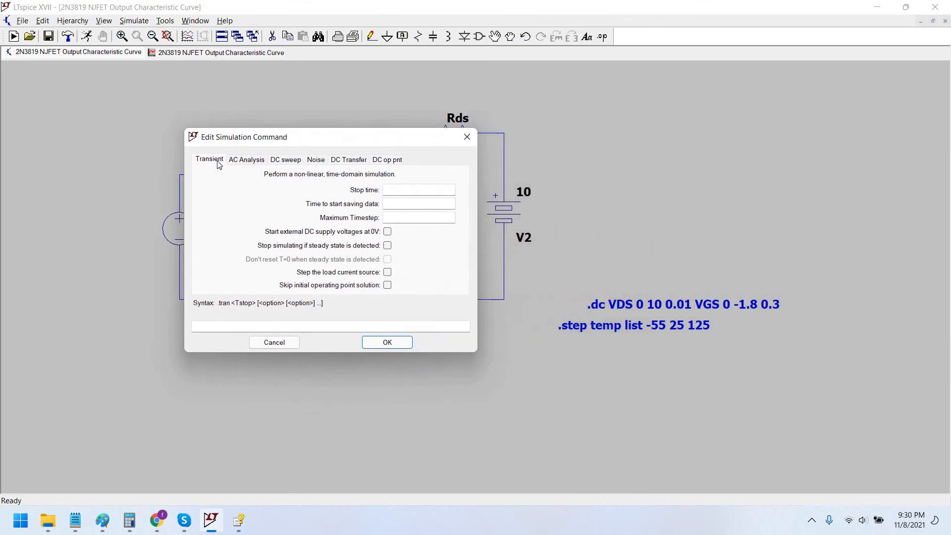
pyautogui.click(407, 191)
pyautogui.write('10m')
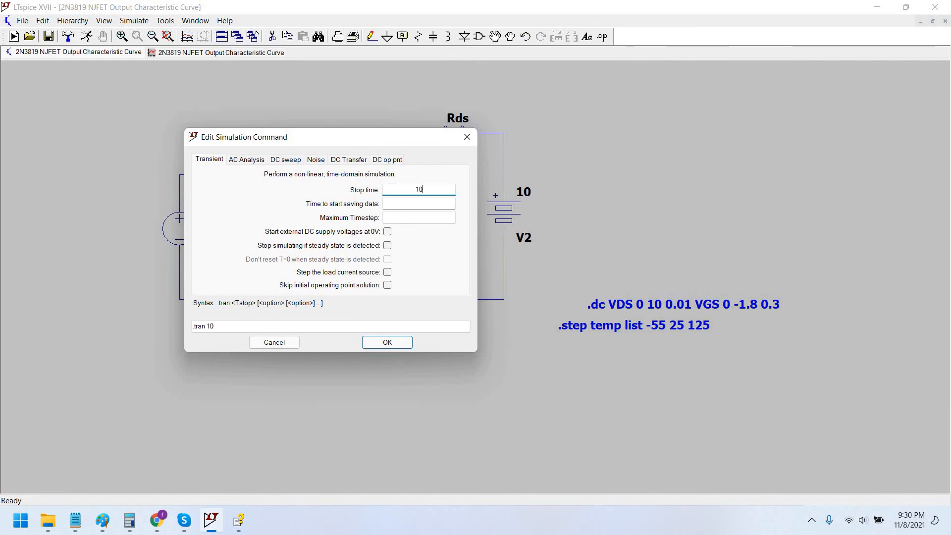
pyautogui.click(420, 219)
pyautogui.click(388, 343)
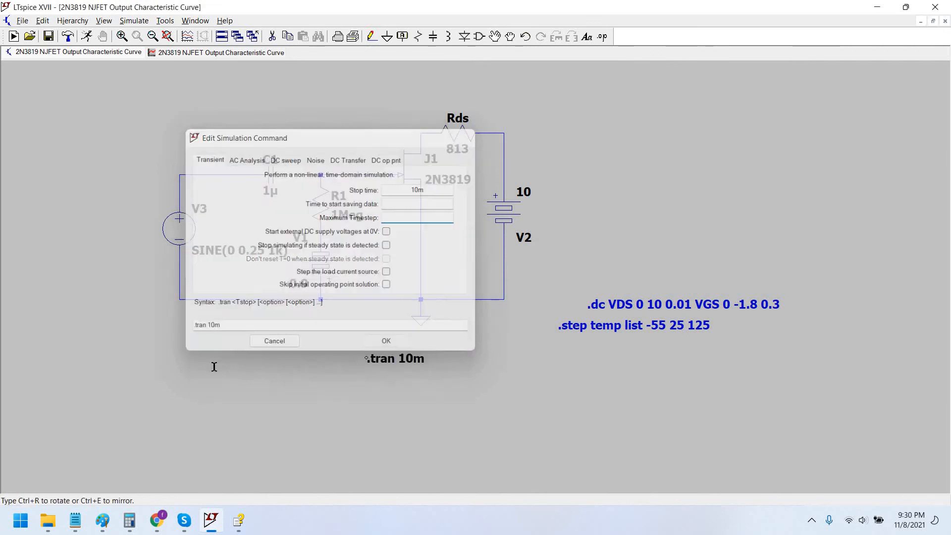
pyautogui.click(189, 347)
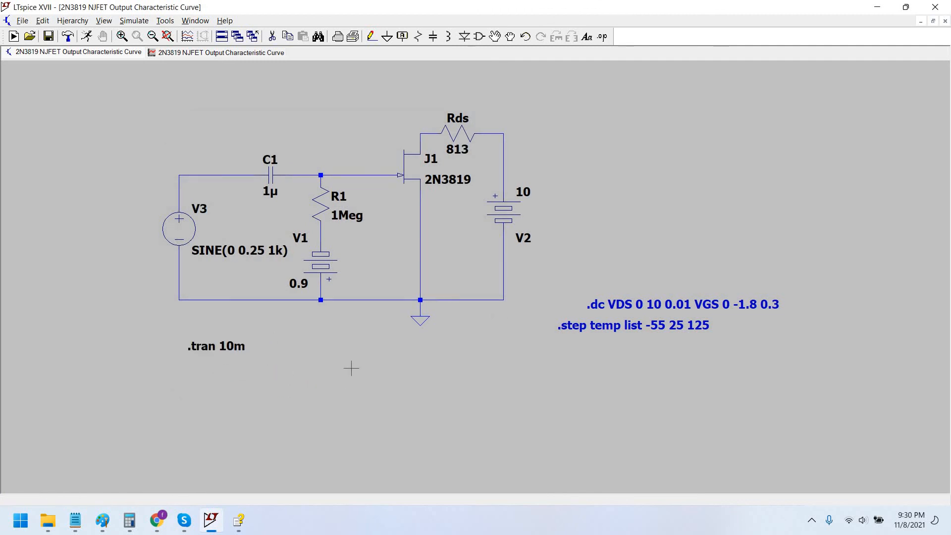
pyautogui.scroll(-3, 351, 368)
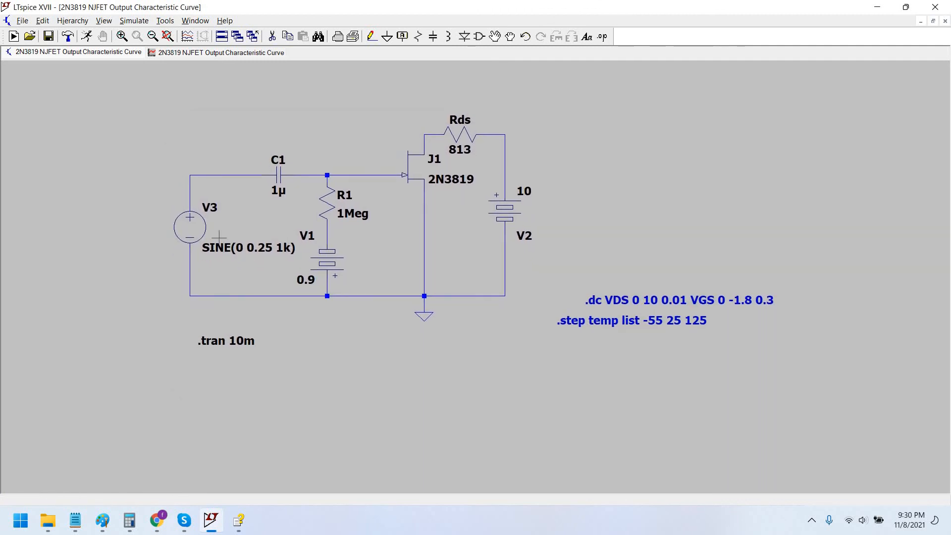
pyautogui.rightClick(199, 227)
pyautogui.click(630, 375)
pyautogui.moveTo(626, 185); pyautogui.dragTo(627, 196)
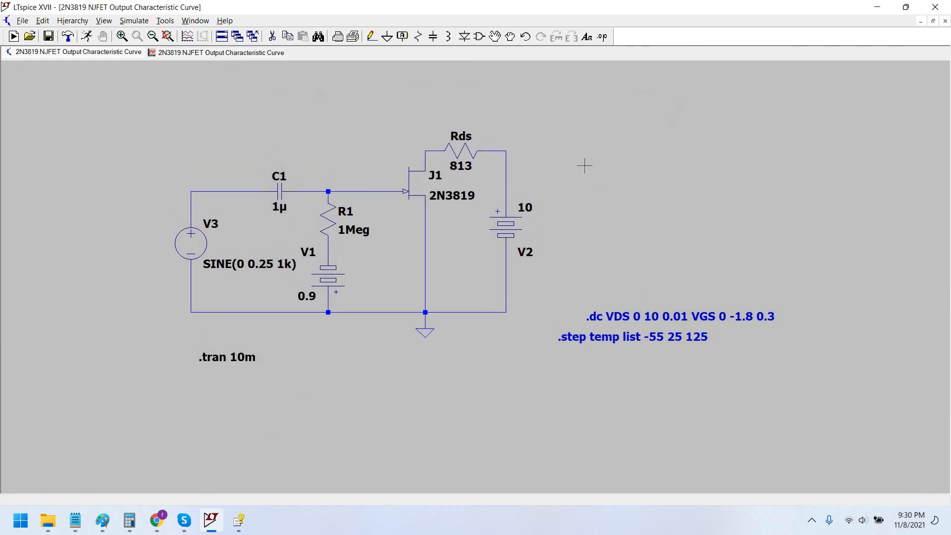
# Delete the wires connecting resistor Rds to the positive terminal of battery V2.
pyautogui.press('F5')
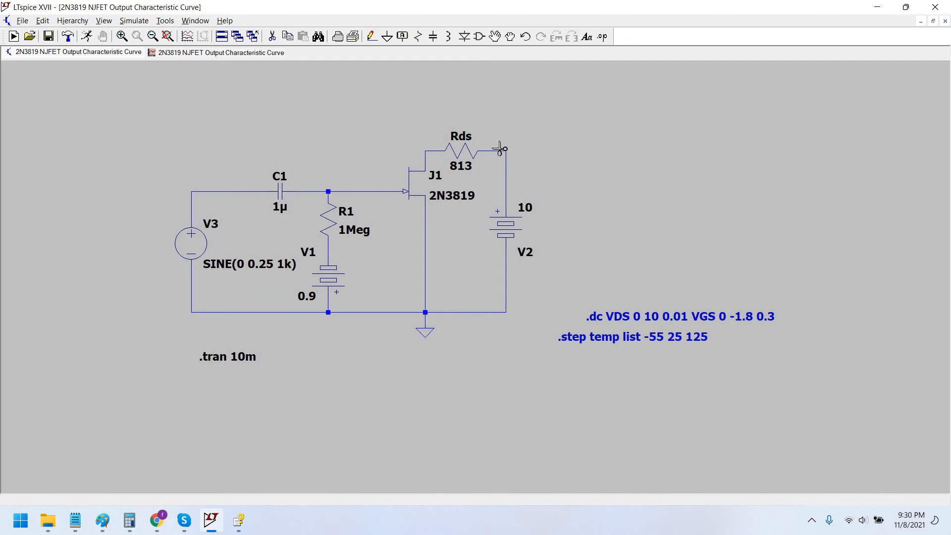
pyautogui.click(505, 166)
pyautogui.click(495, 151)
pyautogui.press('Escape')
# Rotate resistor Rds to vertical and place it directly above the drain of J1 with its drain wire attached.
pyautogui.click(507, 32)
pyautogui.click(461, 151)
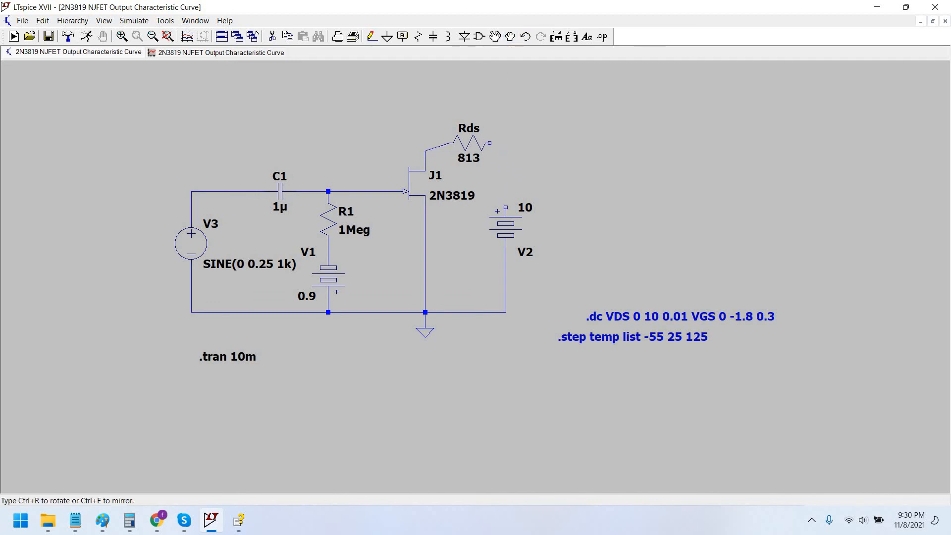
pyautogui.hotkey('ctrl', 'r')
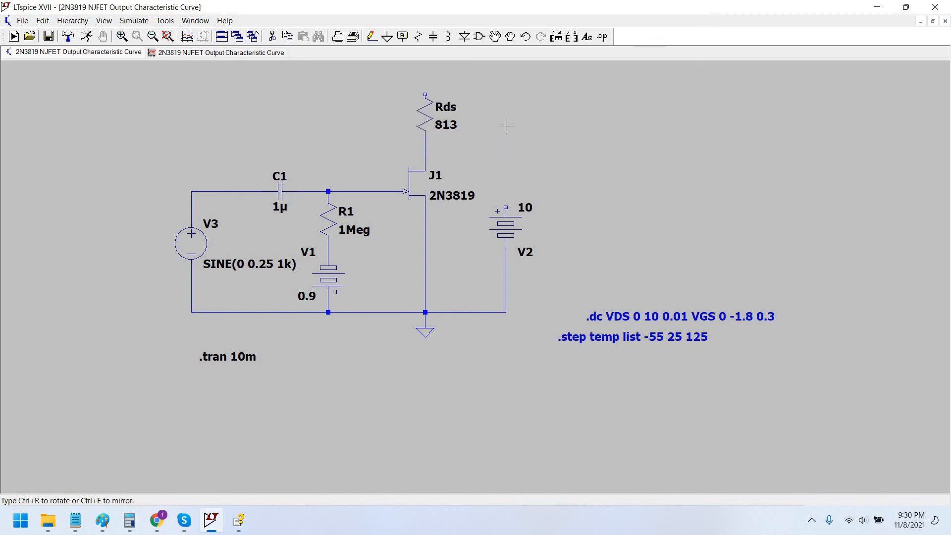
pyautogui.click(507, 127)
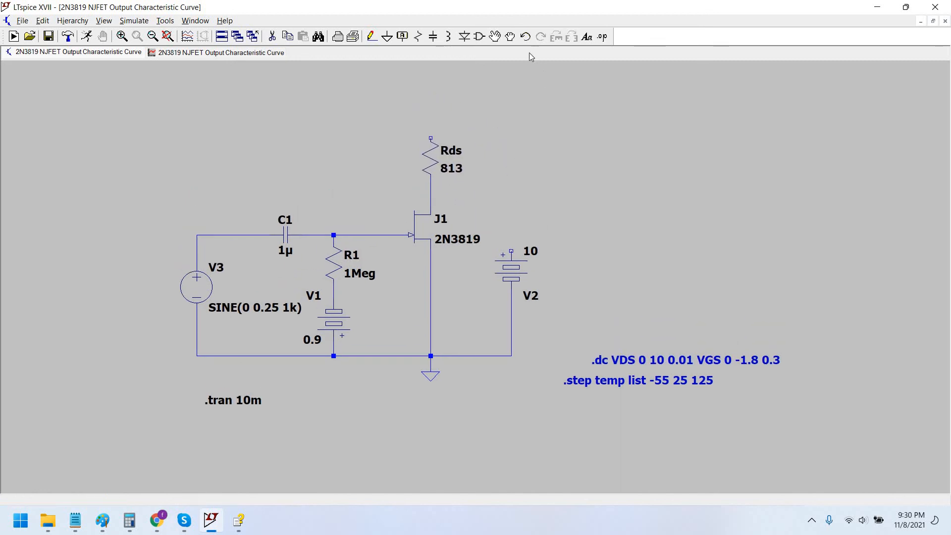
# Shift battery V2 slightly upward and wire its positive terminal over to the upper end of Rds.
pyautogui.click(513, 36)
pyautogui.click(511, 270)
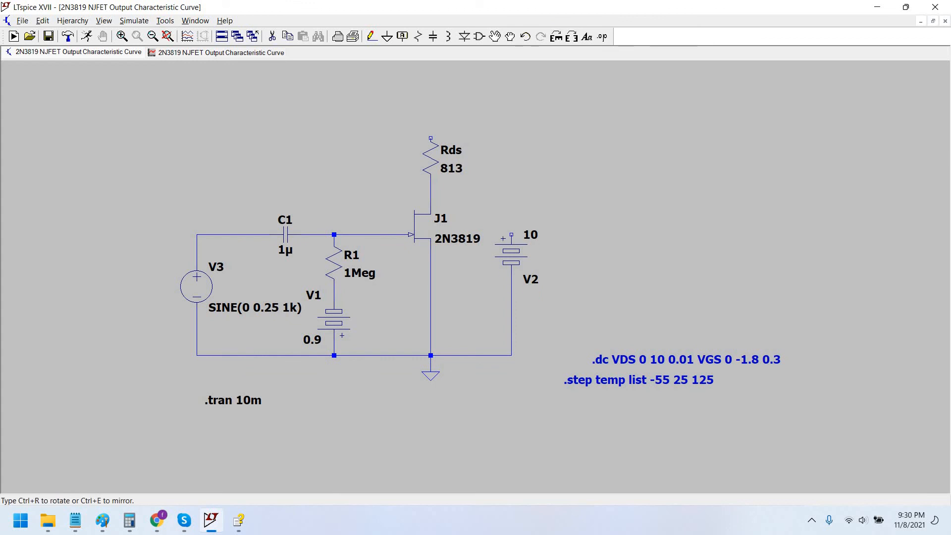
pyautogui.click(372, 37)
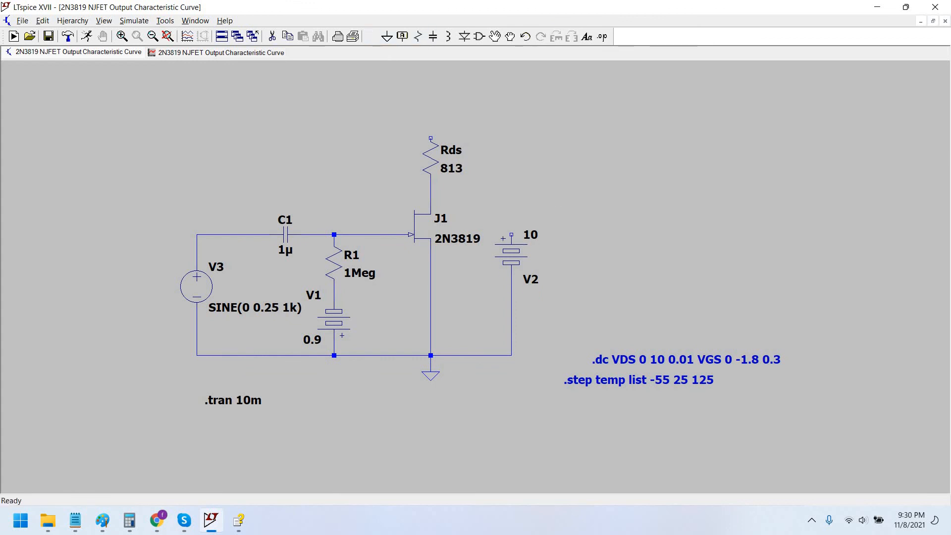
pyautogui.click(430, 138)
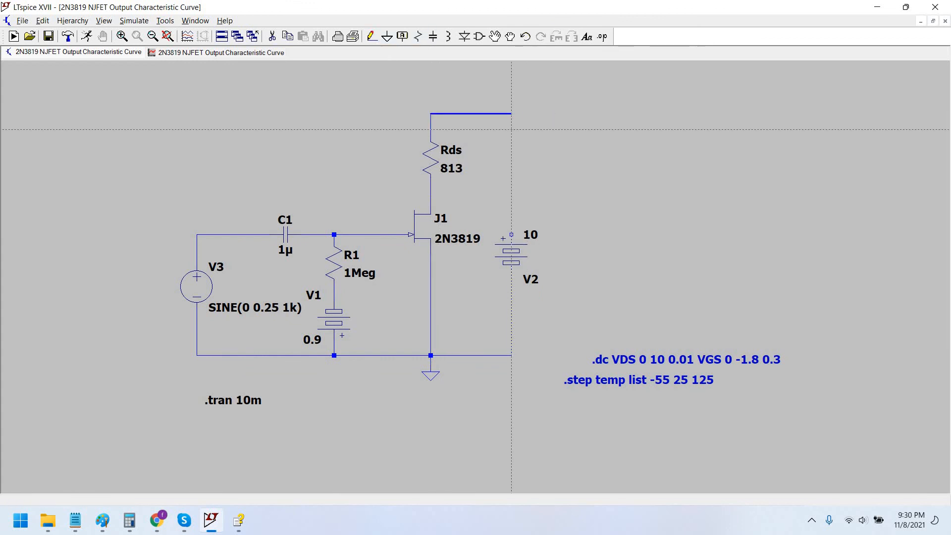
pyautogui.click(511, 114)
pyautogui.click(511, 234)
pyautogui.press('Escape')
pyautogui.moveTo(533, 184); pyautogui.dragTo(524, 146)
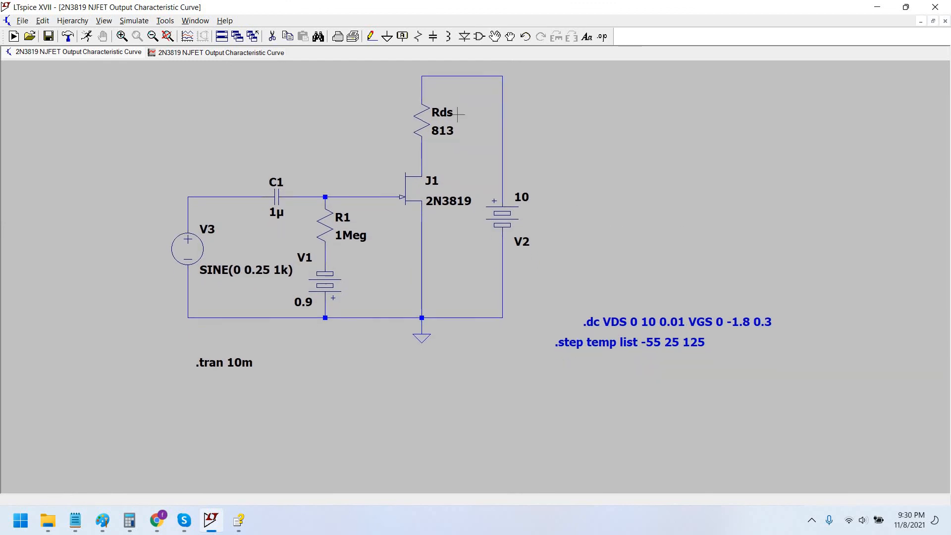
# Draw a short wire stub from the node between Rds and J1's drain and label its end vout.
pyautogui.click(373, 37)
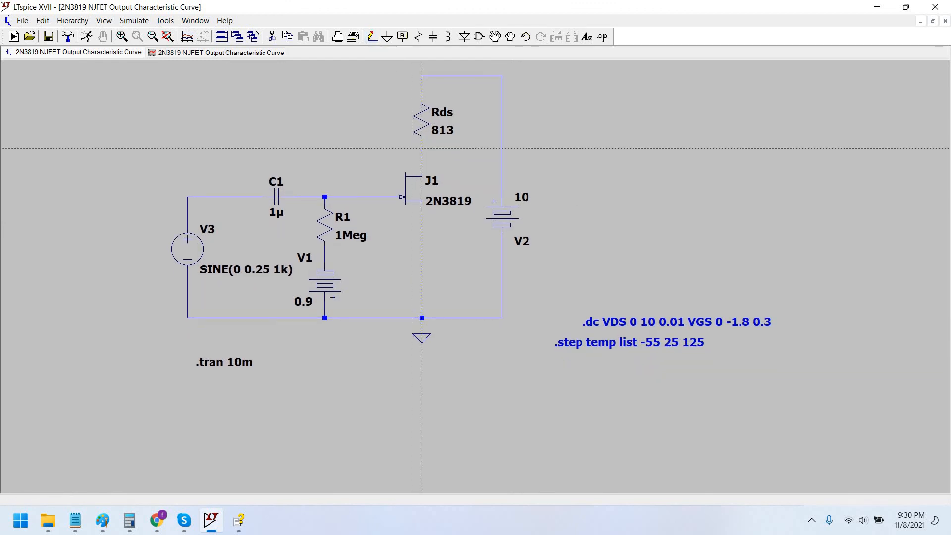
pyautogui.click(422, 156)
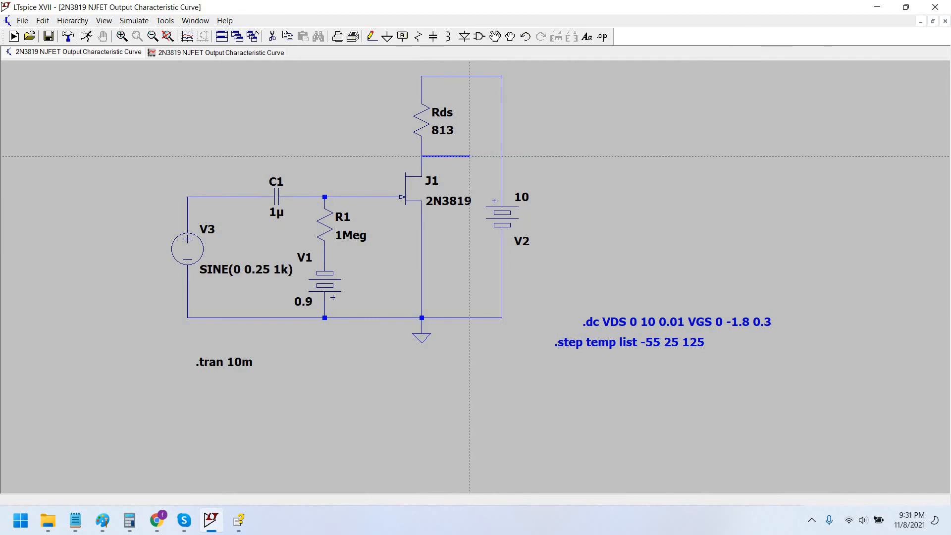
pyautogui.click(462, 156)
pyautogui.press('Escape')
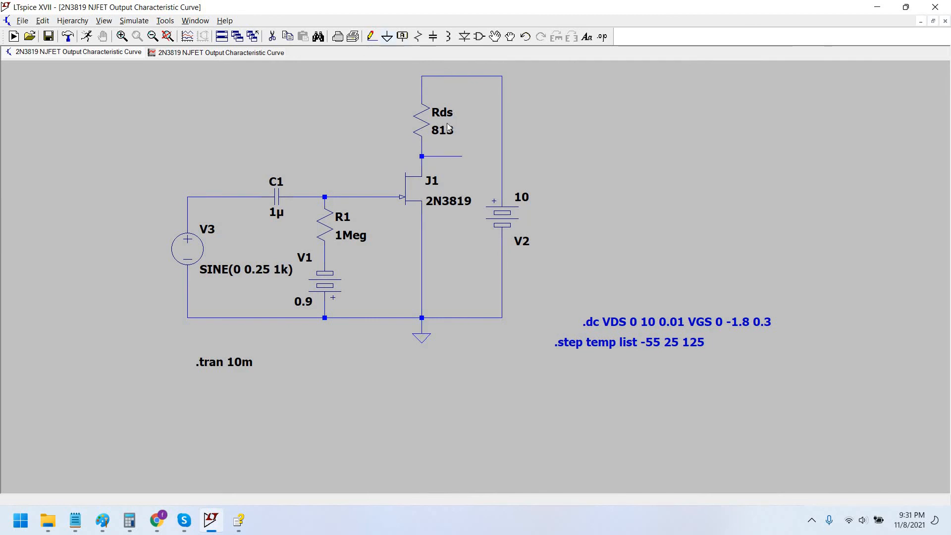
pyautogui.press('F4')
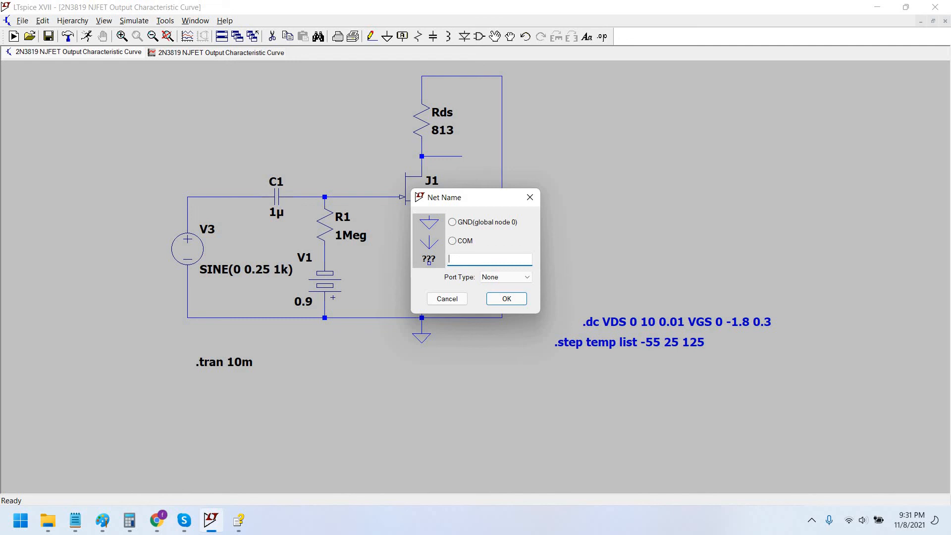
pyautogui.write('vout')
pyautogui.press('Return')
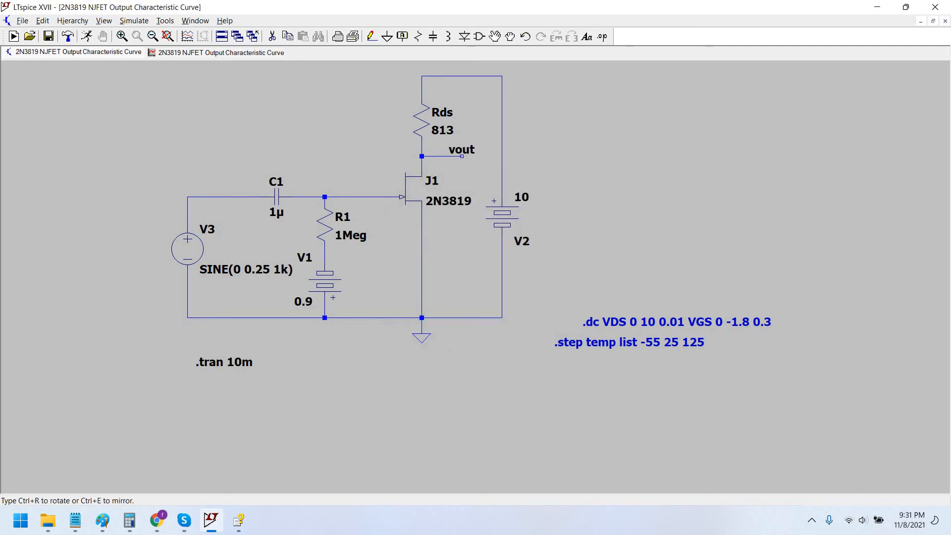
pyautogui.click(461, 156)
pyautogui.press('Escape')
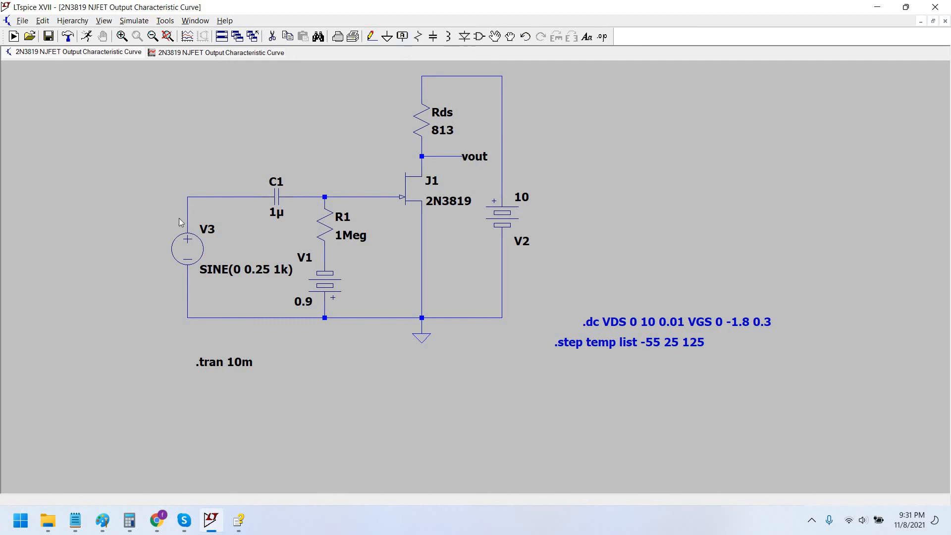
# Label the input node at the wire corner above source V3 as vin.
pyautogui.press('F4')
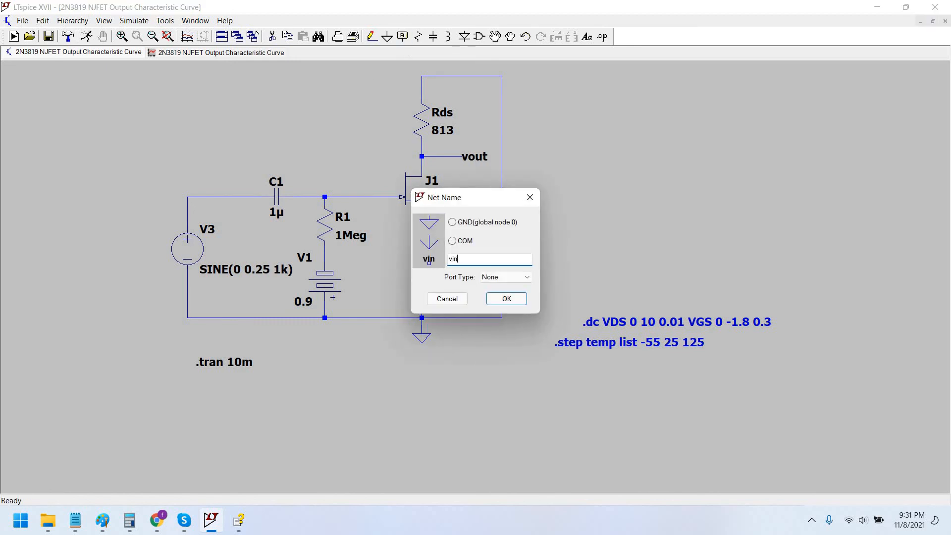
pyautogui.press('Return')
pyautogui.click(188, 197)
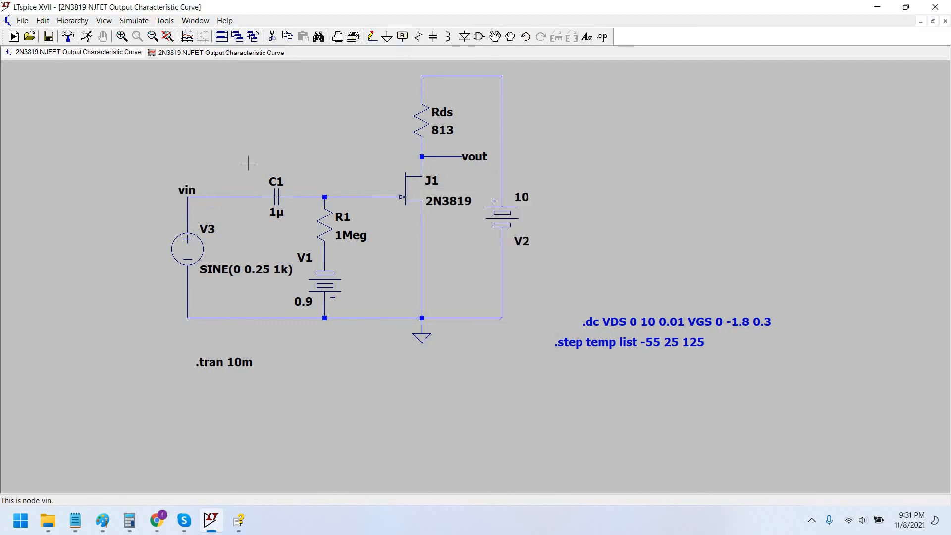
pyautogui.moveTo(241, 163); pyautogui.dragTo(281, 171)
pyautogui.scroll(-1, 245, 167)
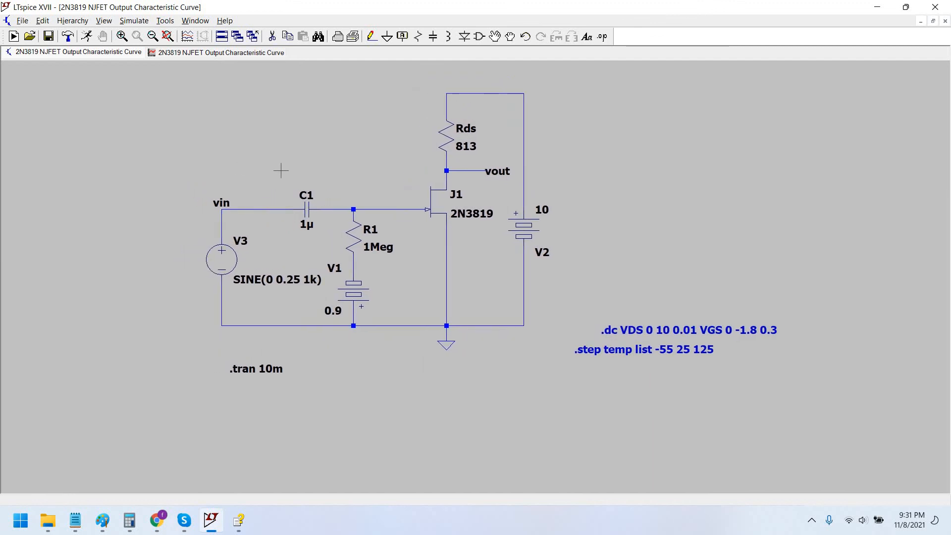
pyautogui.click(183, 55)
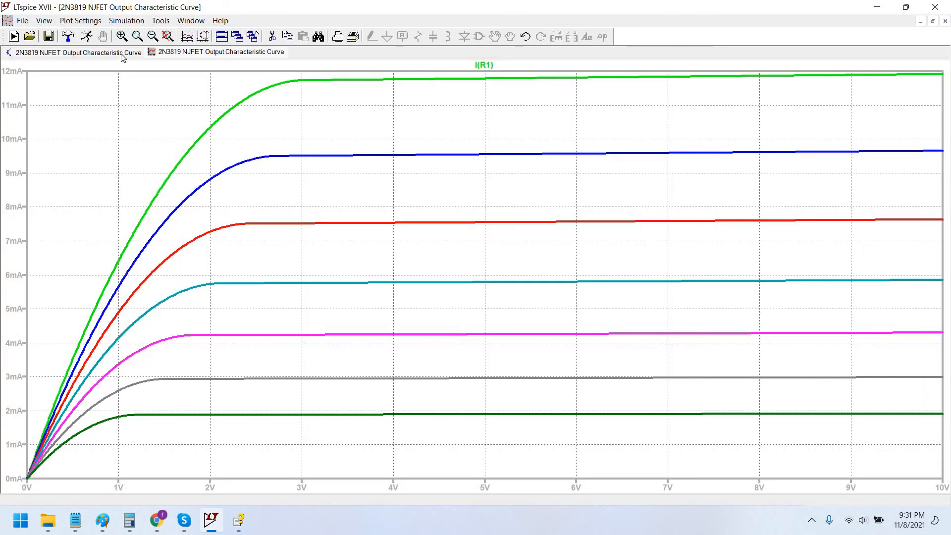
pyautogui.click(123, 54)
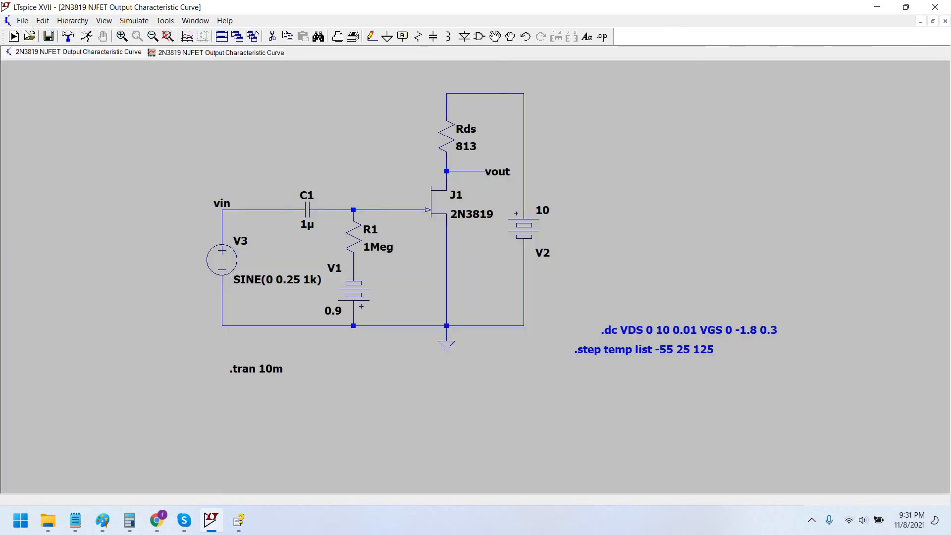
# Save the schematic under the new name "2N3819 NJFET Common Source Amplfiier" in the My youtube channel folder.
pyautogui.click(23, 21)
pyautogui.click(63, 92)
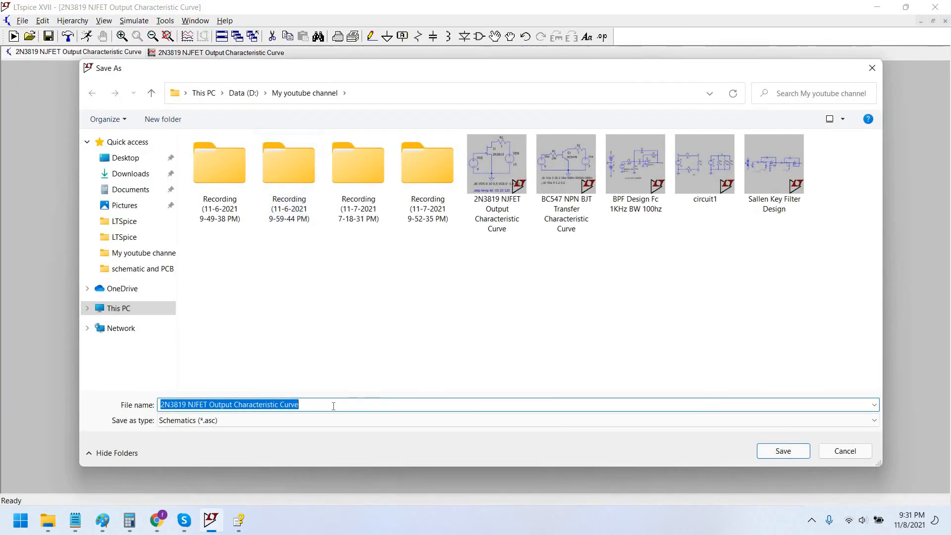
pyautogui.click(332, 406)
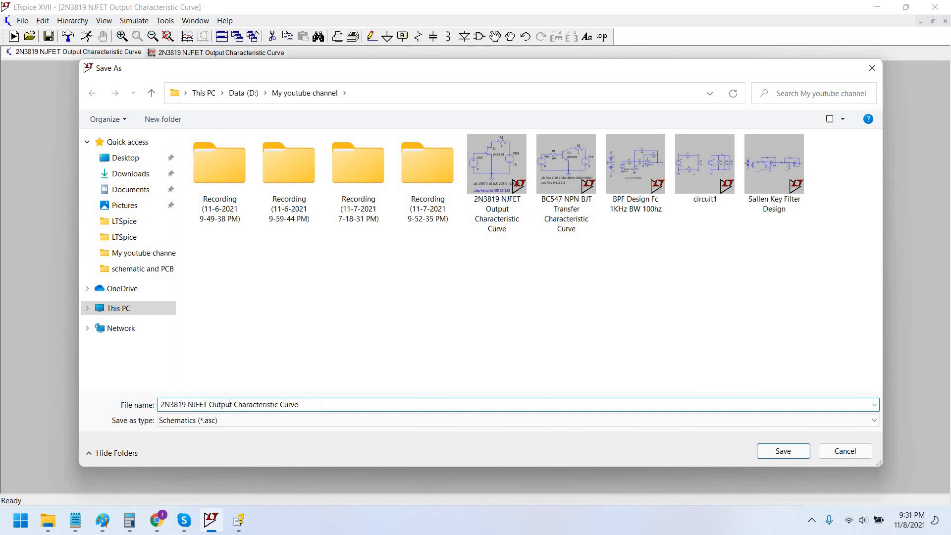
pyautogui.moveTo(229, 404); pyautogui.dragTo(212, 404)
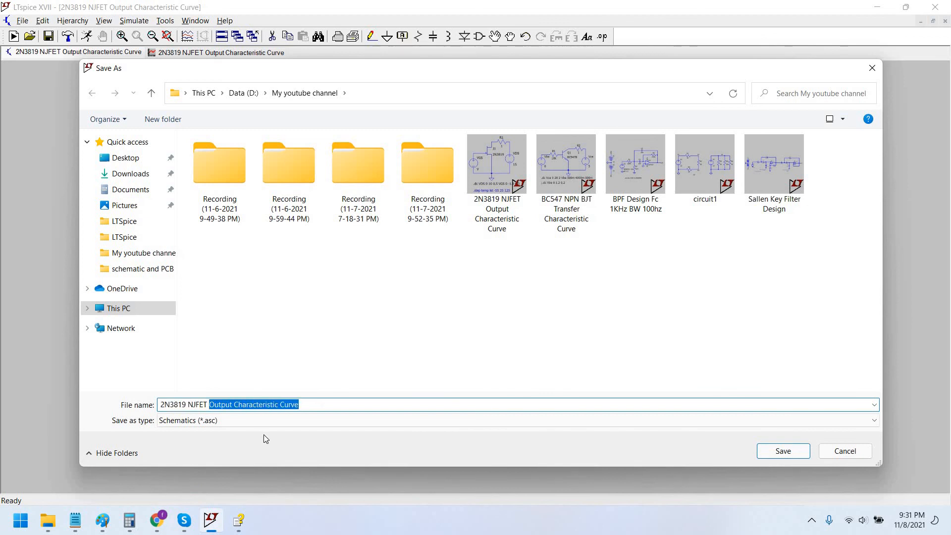
pyautogui.write('Commo')
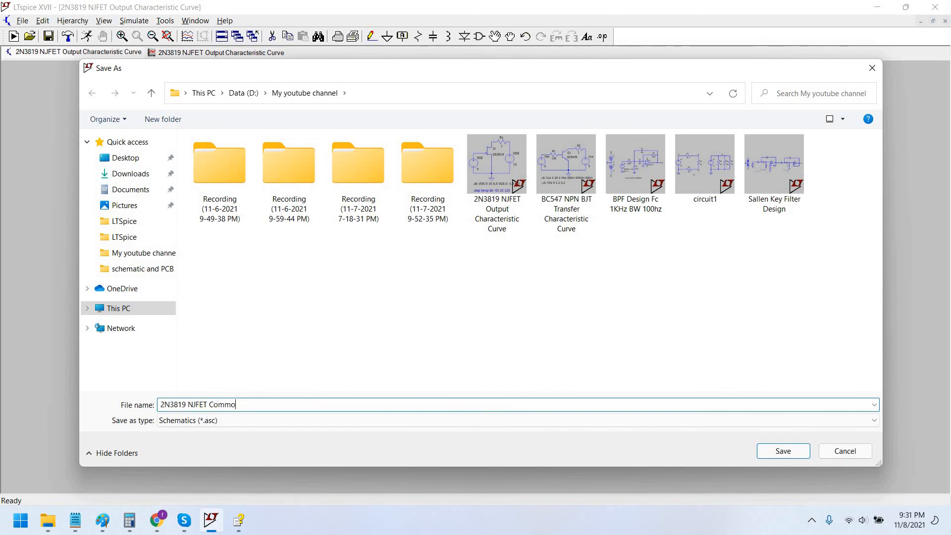
pyautogui.write('n Source Amplfiier')
pyautogui.click(304, 422)
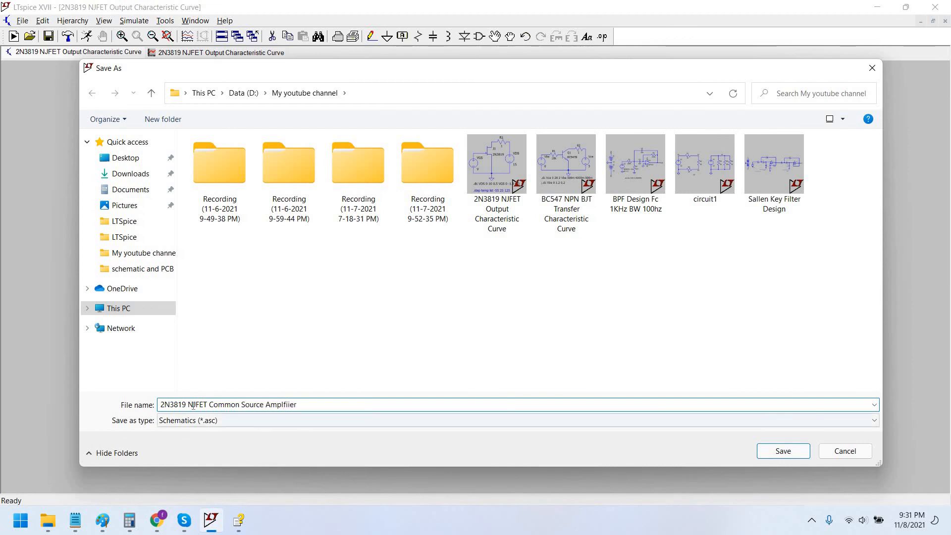
pyautogui.click(782, 452)
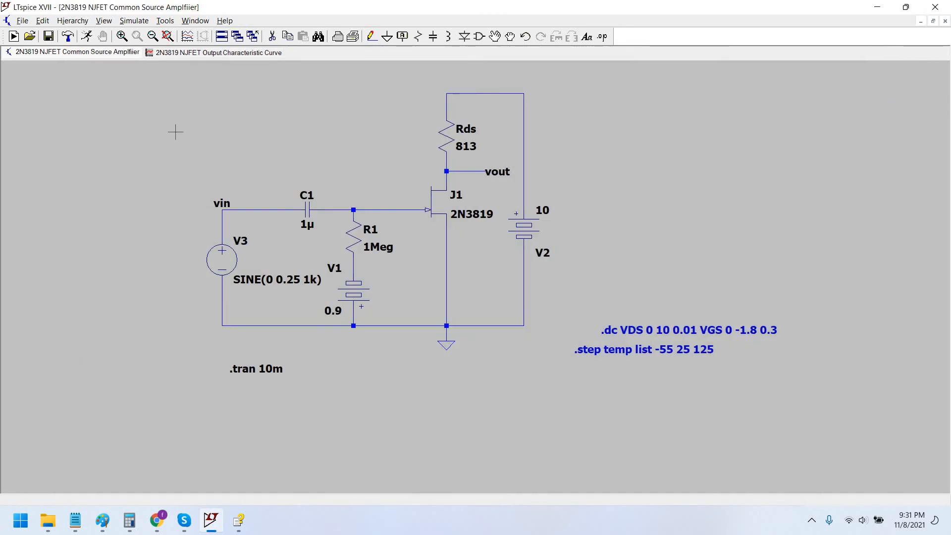
# Run the transient simulation and remove the I(R1) trace from the waveform plot.
pyautogui.click(89, 39)
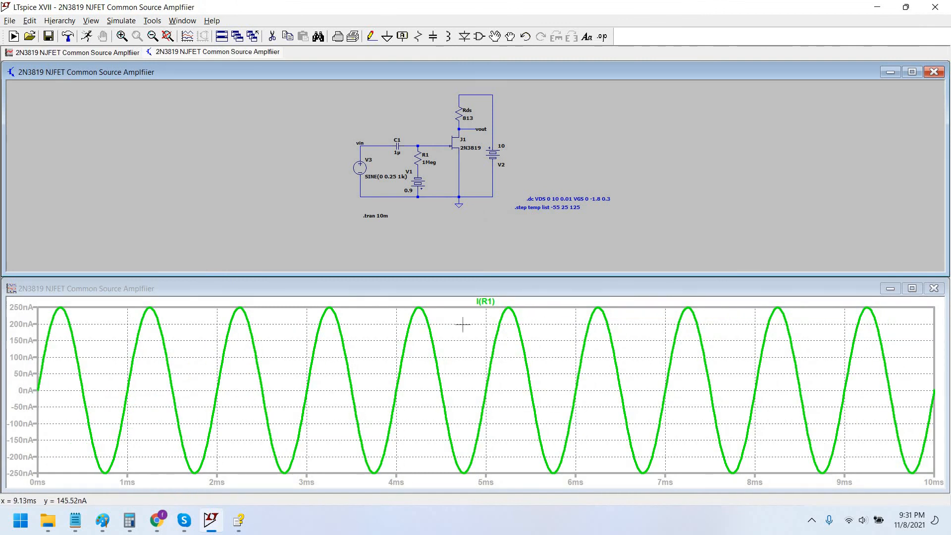
pyautogui.click(478, 322)
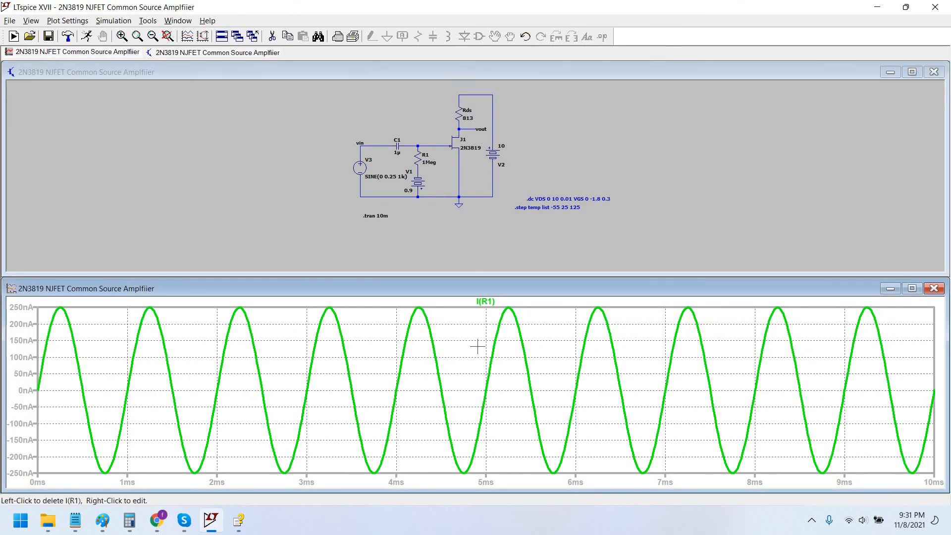
pyautogui.click(485, 302)
# Plot the voltages at the vin and vout nodes by probing them in the schematic.
pyautogui.click(359, 134)
pyautogui.scroll(1, 358, 133)
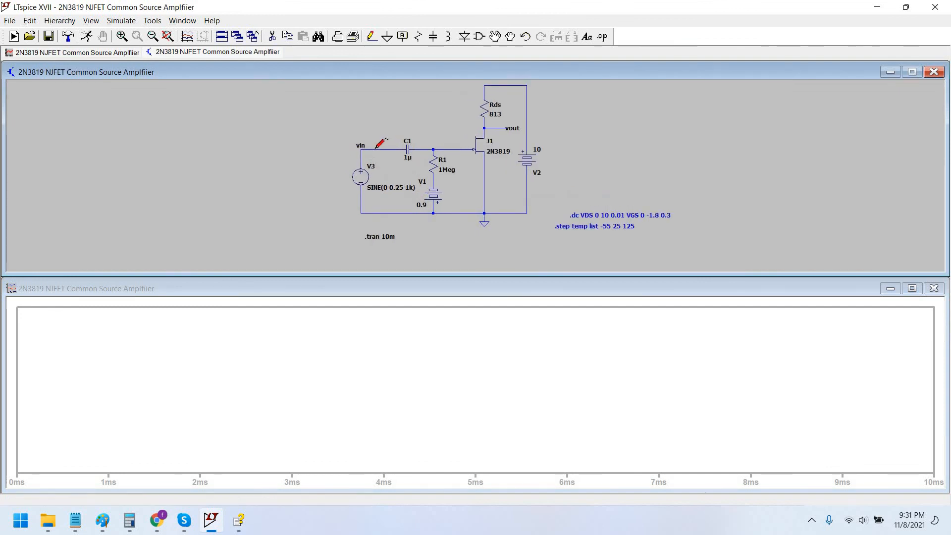
pyautogui.click(377, 148)
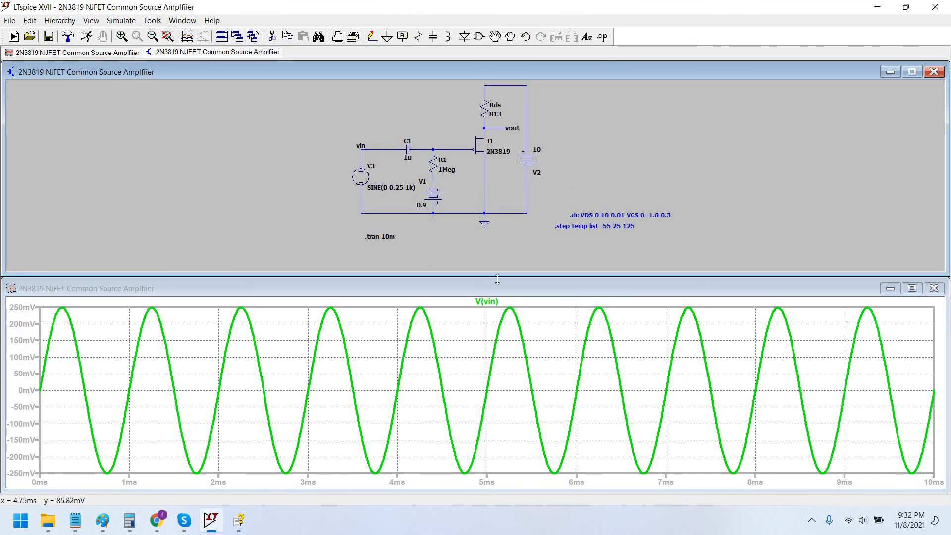
pyautogui.click(494, 127)
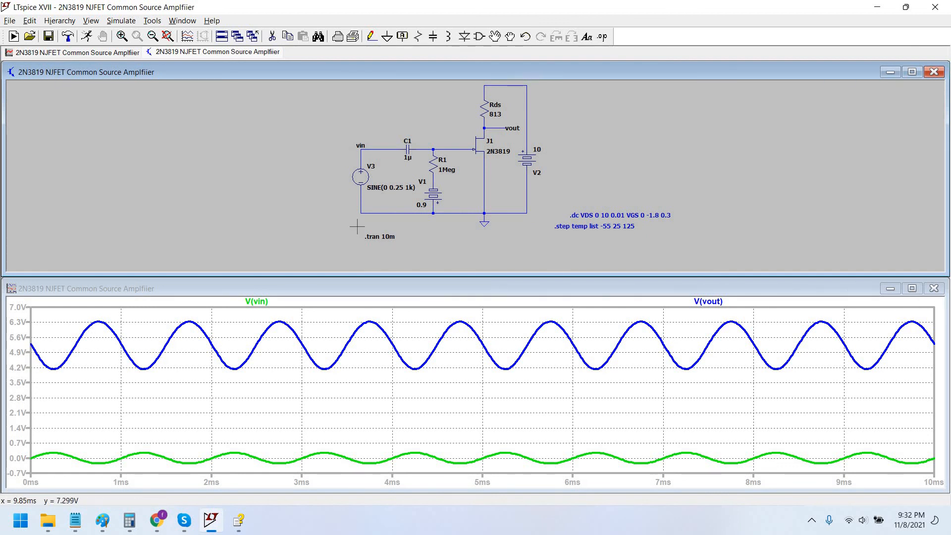
# Examine the V(vin) and V(vout) waveforms full size, and return to the split view with the amplifier schematic enlarged.
pyautogui.click(912, 288)
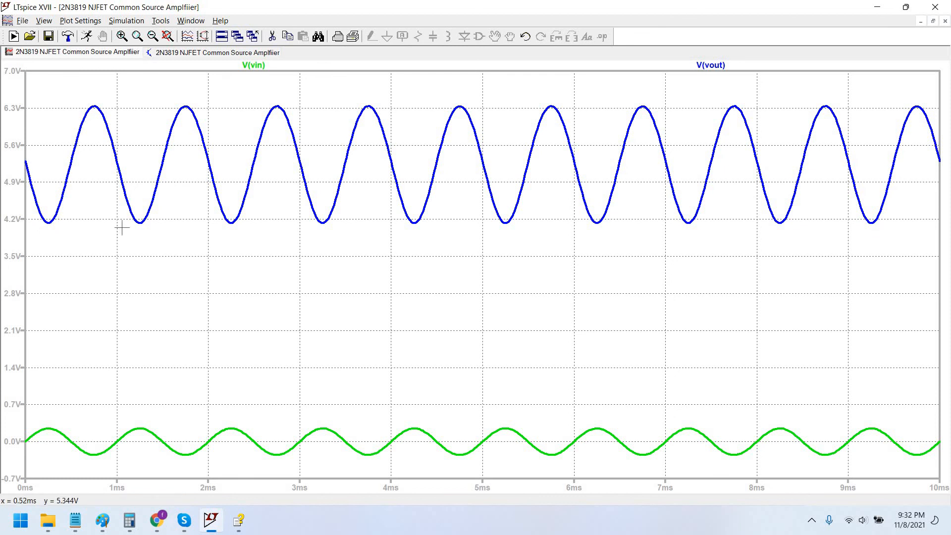
pyautogui.click(934, 21)
pyautogui.scroll(2, 493, 152)
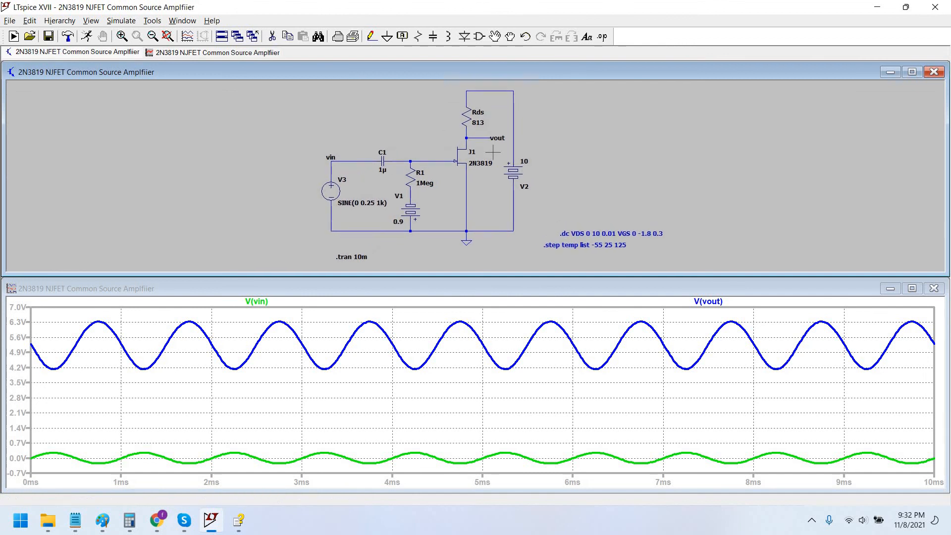
pyautogui.moveTo(388, 133); pyautogui.dragTo(350, 139)
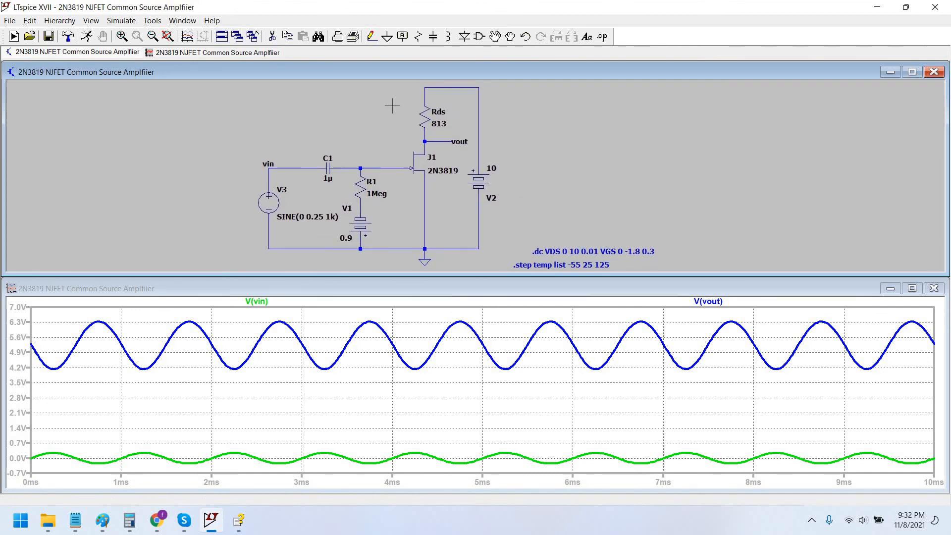
# Move the vout label off the drain node to beyond supply V2 and place a copy of 1µ capacitor C1 before it.
pyautogui.click(511, 37)
pyautogui.click(458, 141)
pyautogui.click(547, 142)
pyautogui.press('Escape')
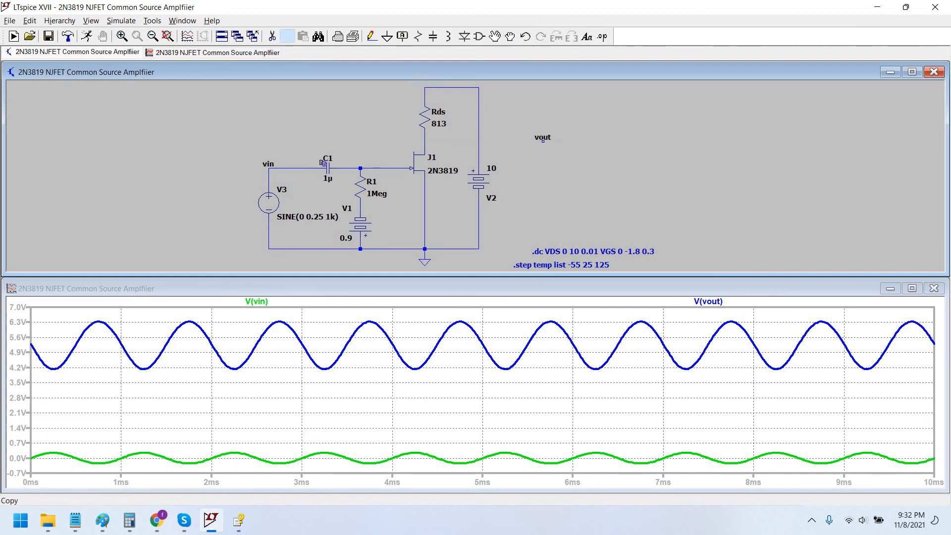
pyautogui.press('c')
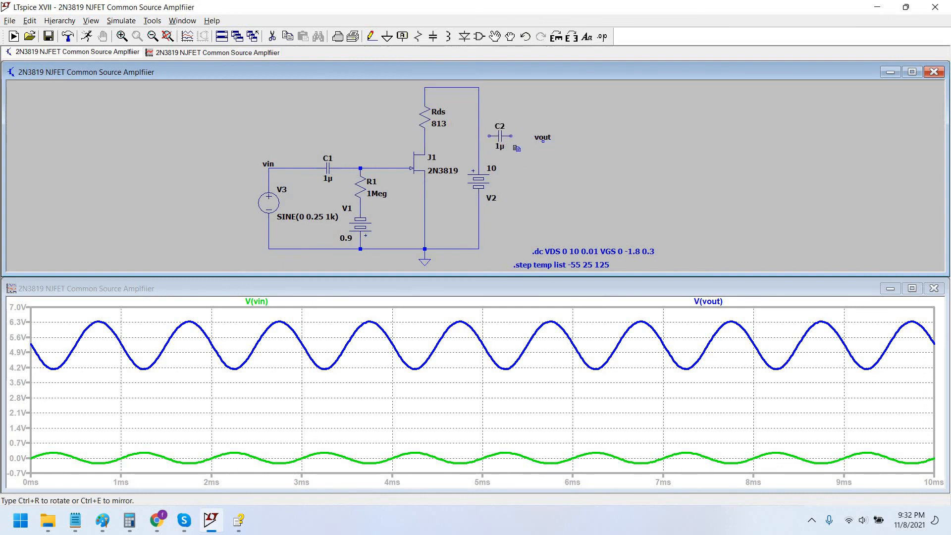
pyautogui.click(500, 141)
pyautogui.press('Escape')
# Wire the drain node of J1 to the new output capacitor, and the capacitor's other end to the vout label.
pyautogui.press('F3')
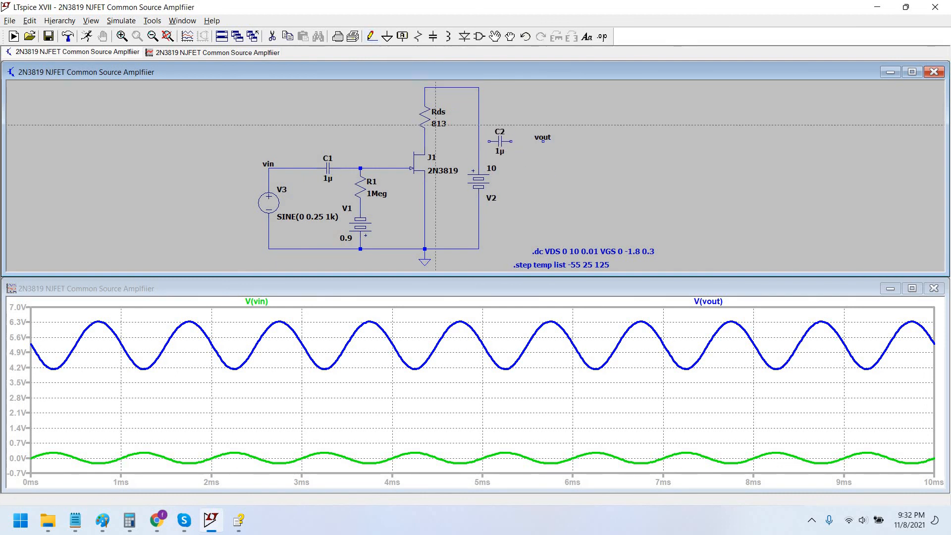
pyautogui.click(489, 141)
pyautogui.click(424, 141)
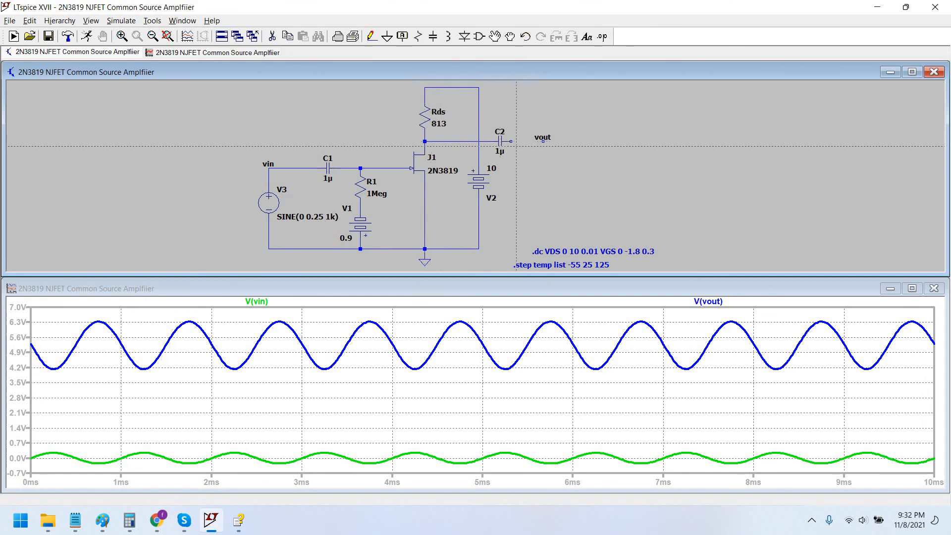
pyautogui.click(542, 141)
pyautogui.press('Escape')
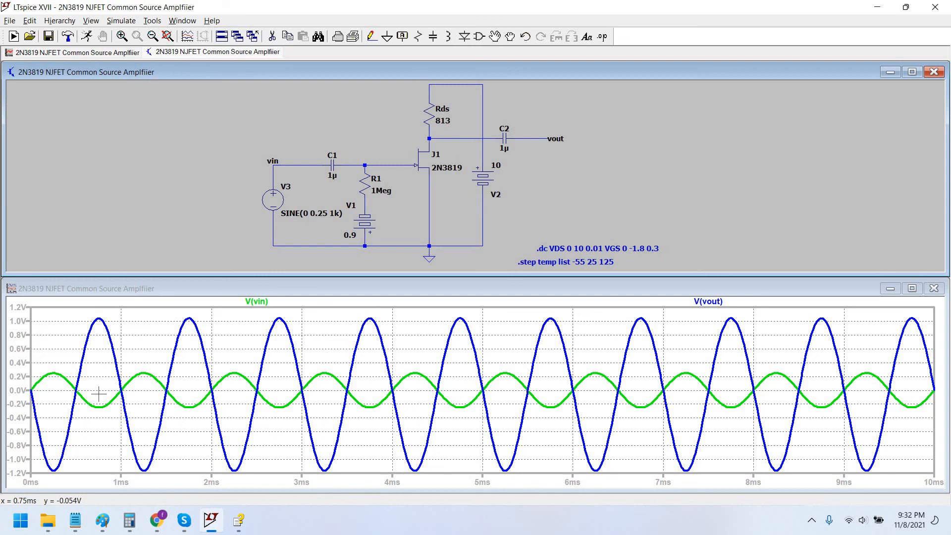
# View the V(vin) and V(vout) plot full size and measure the positive and negative peaks of V(vout) with a cursor.
pyautogui.click(911, 288)
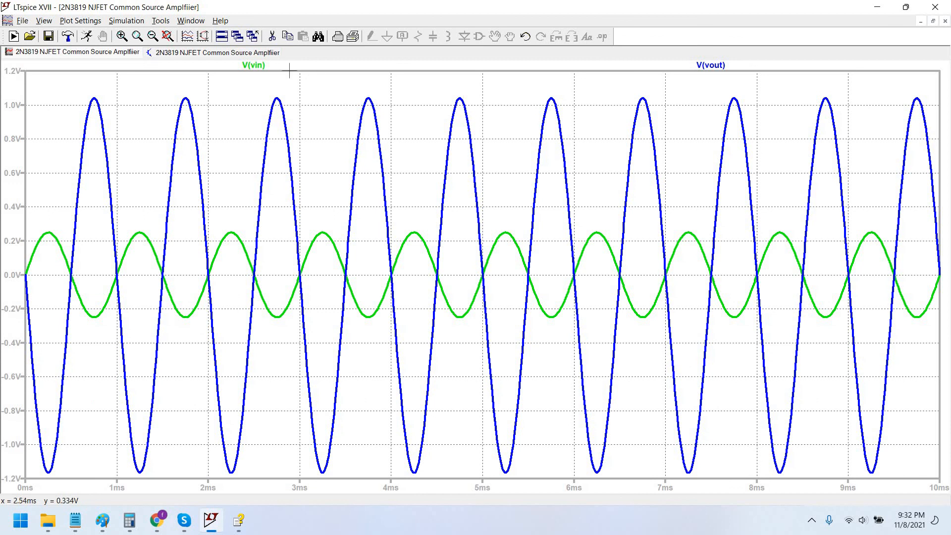
pyautogui.click(255, 65)
pyautogui.click(457, 197)
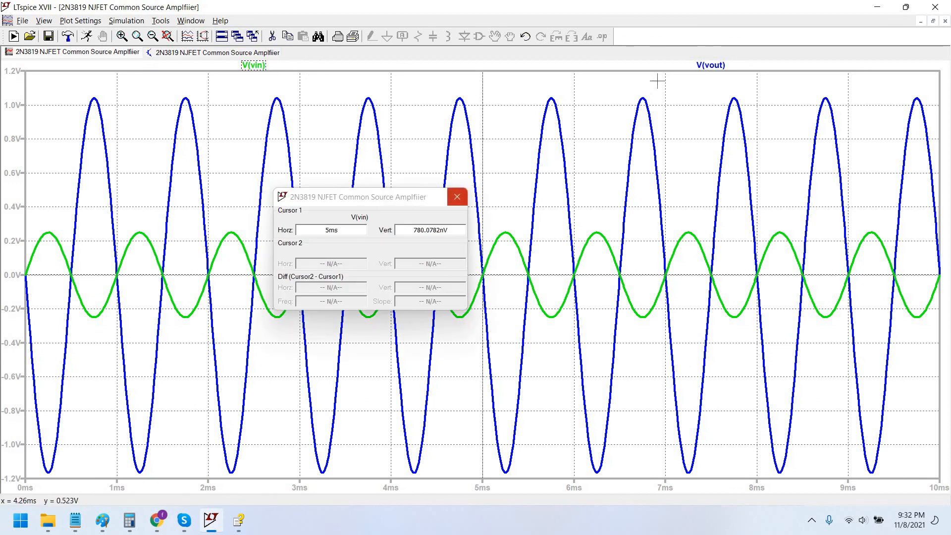
pyautogui.click(713, 66)
pyautogui.moveTo(385, 197); pyautogui.dragTo(723, 136)
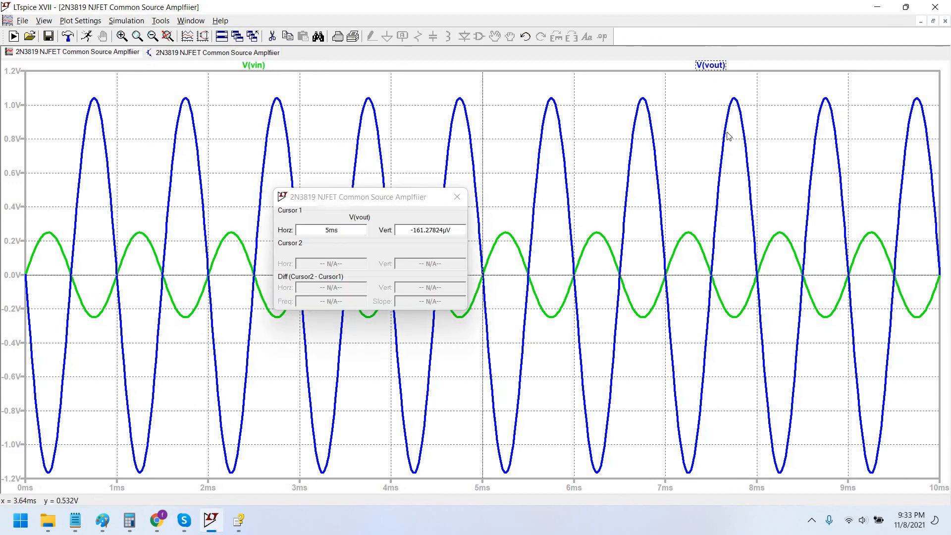
pyautogui.moveTo(483, 186); pyautogui.dragTo(367, 174)
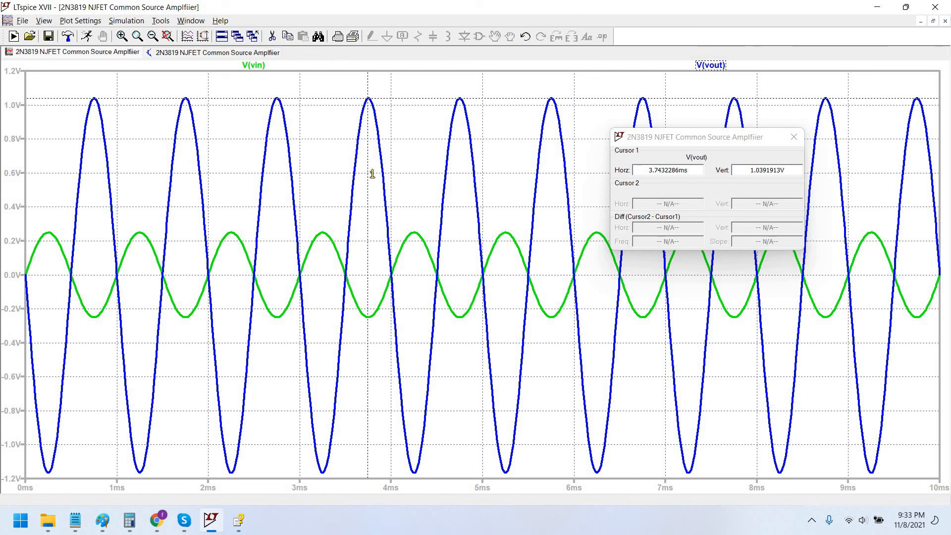
pyautogui.moveTo(372, 174); pyautogui.dragTo(413, 187)
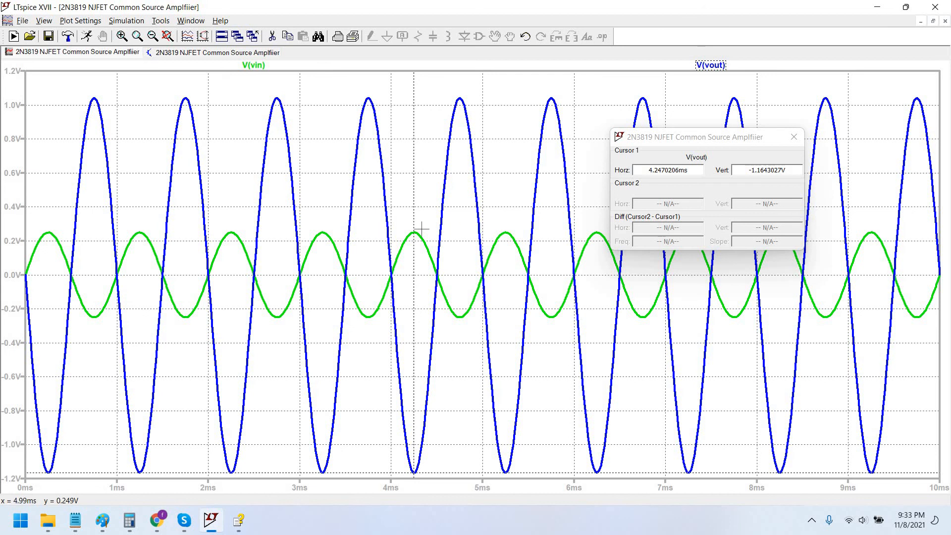
pyautogui.moveTo(414, 229); pyautogui.dragTo(368, 216)
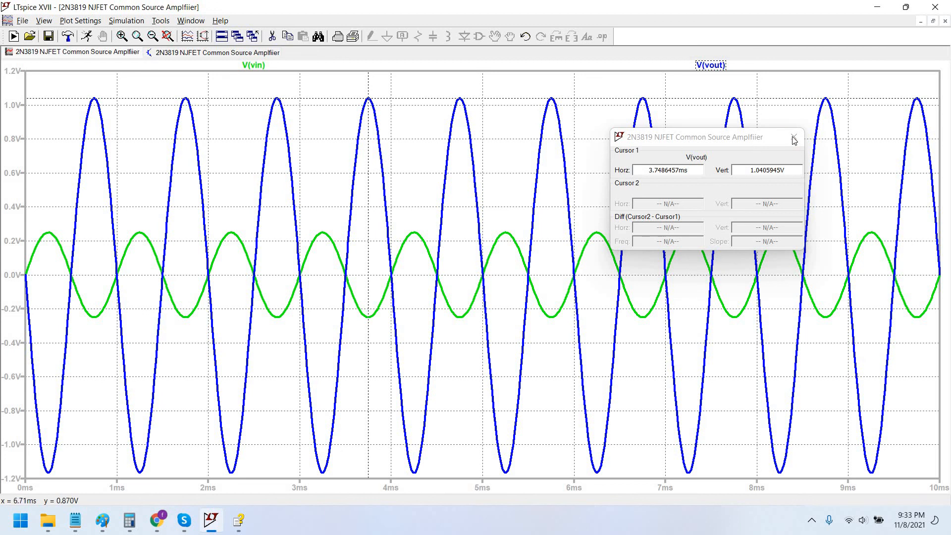
# Return to the schematic and check the sine amplitude setting of input source V3.
pyautogui.click(183, 54)
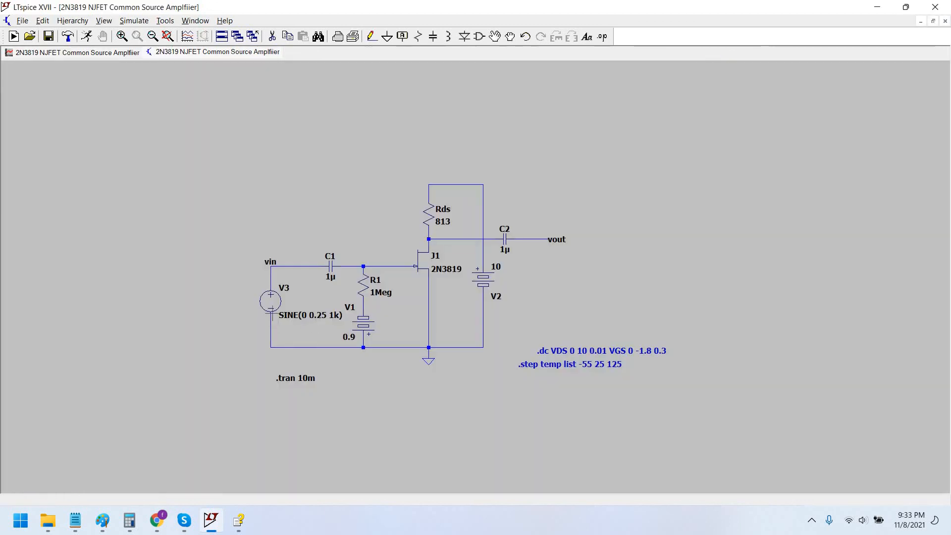
pyautogui.rightClick(312, 311)
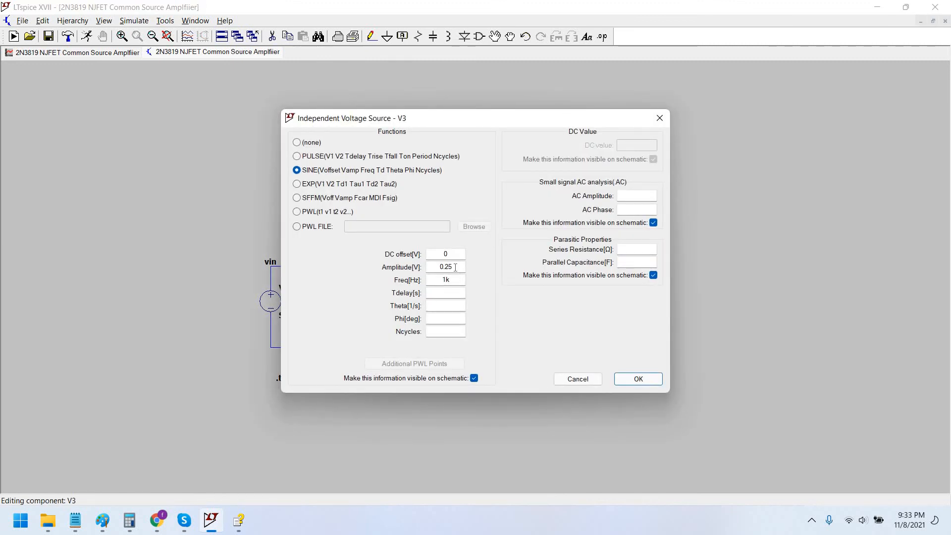
pyautogui.press('Return')
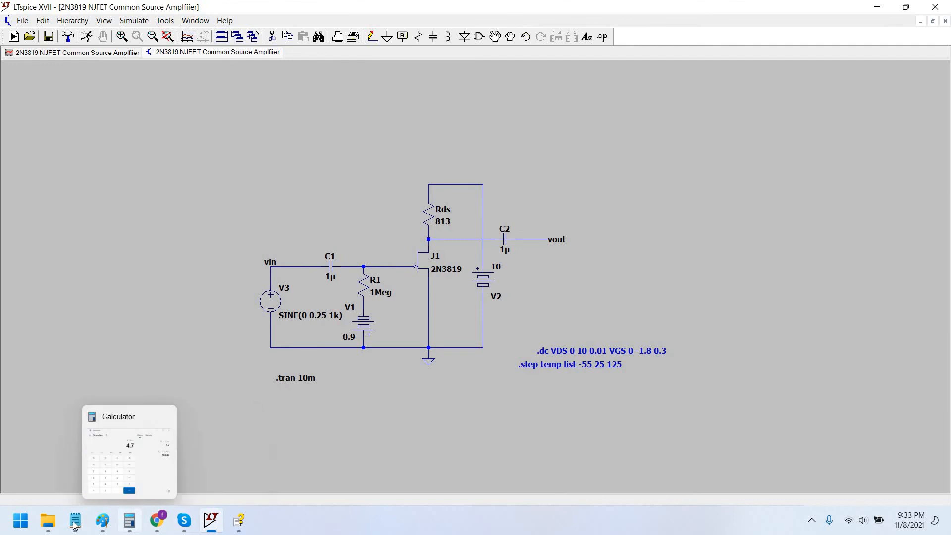
# Switch to Notepad and add the lines "Vout = 2.2Vpp", "Vin = 0.5Vpp" and "Gain = Vout/Vin = 2.2/0.5 = 4.4 V/V" below the Rds result.
pyautogui.click(75, 520)
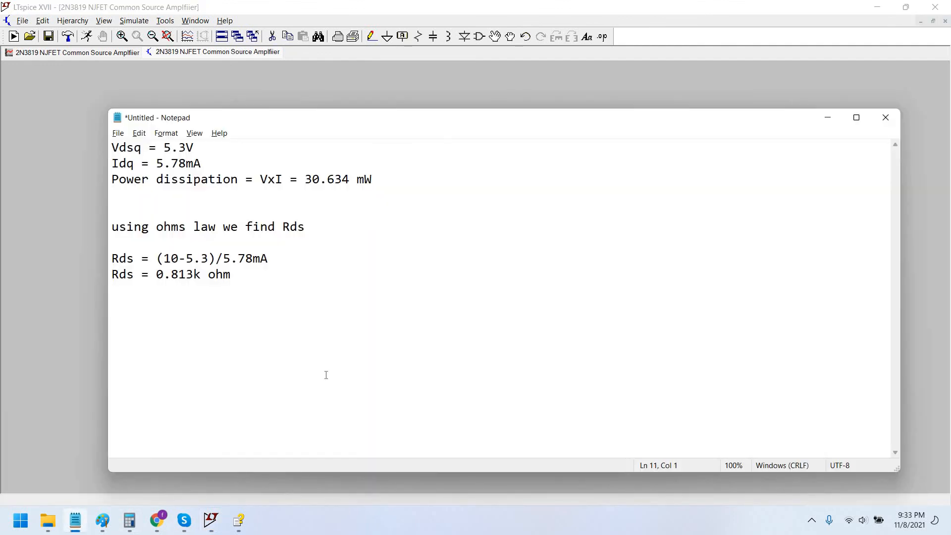
pyautogui.write('Vout = ')
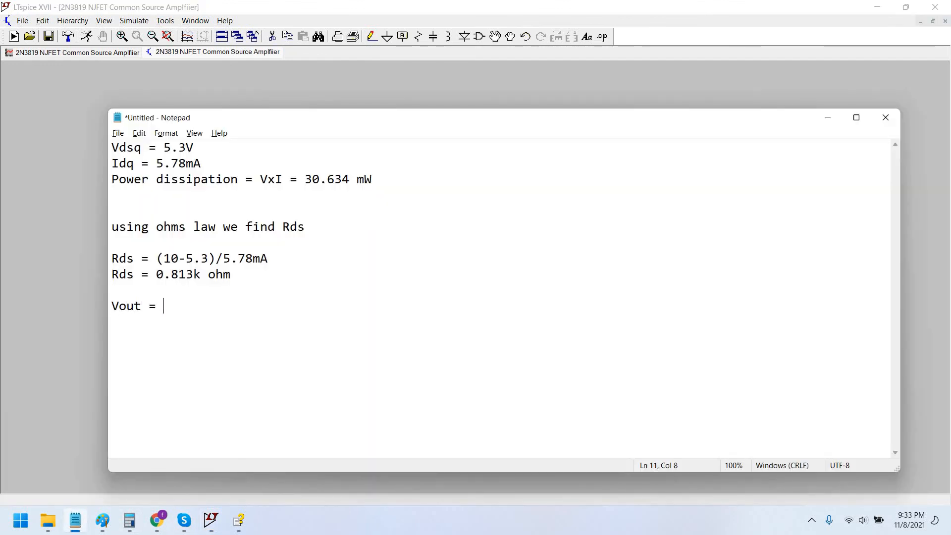
pyautogui.write('2.2Vpp Vin = ')
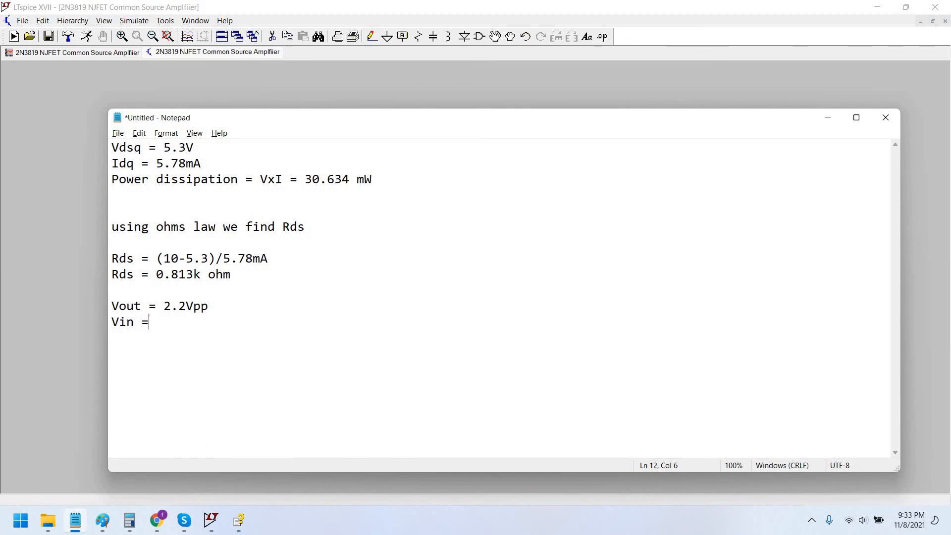
pyautogui.write('0.5V')
pyautogui.write('pp ')
pyautogui.write('Gain ')
pyautogui.write('= V')
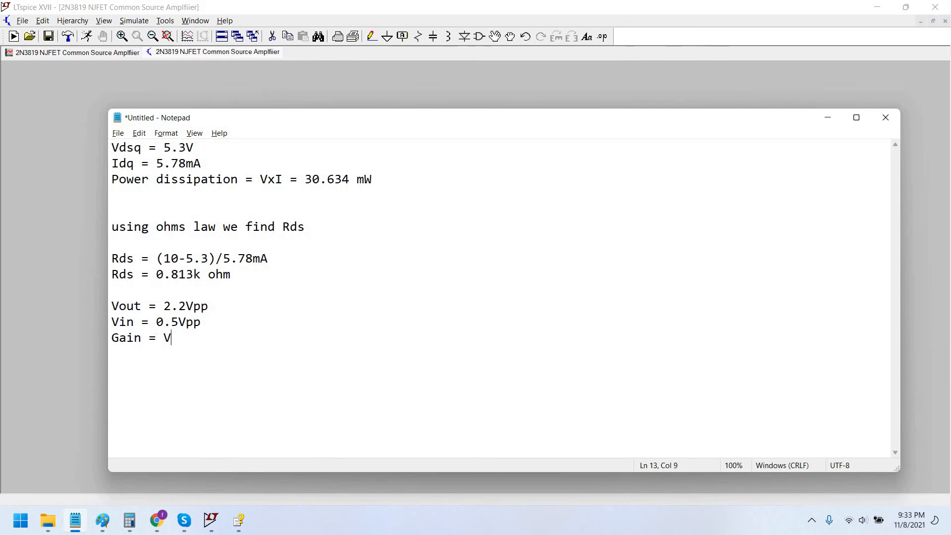
pyautogui.write('out/Vin ')
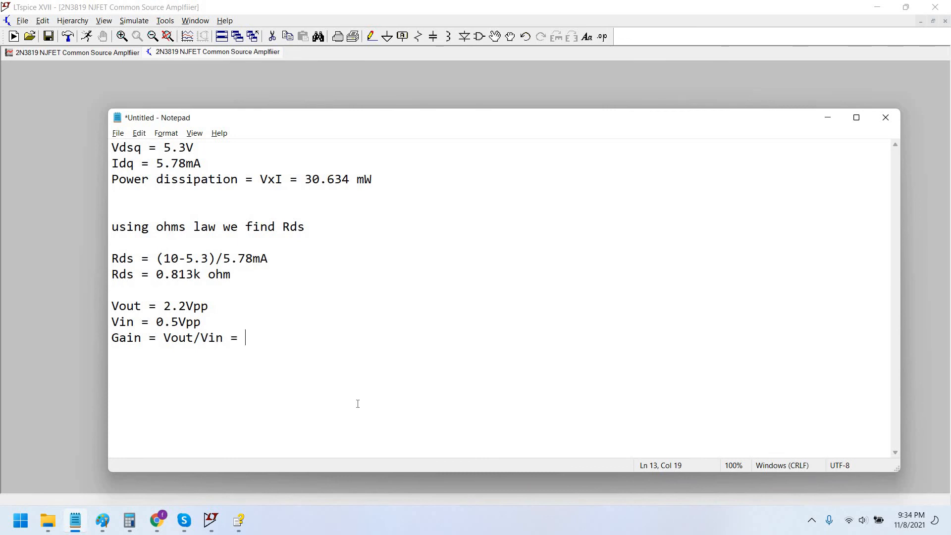
pyautogui.write('= 2.2/0.5 = 4.4 V/V')
# Switch back to LTspice and examine the amplifier schematic, especially the separate gate bias source V1 below R1.
pyautogui.hotkey('alt', 'Tab')
pyautogui.moveTo(271, 189); pyautogui.dragTo(242, 160)
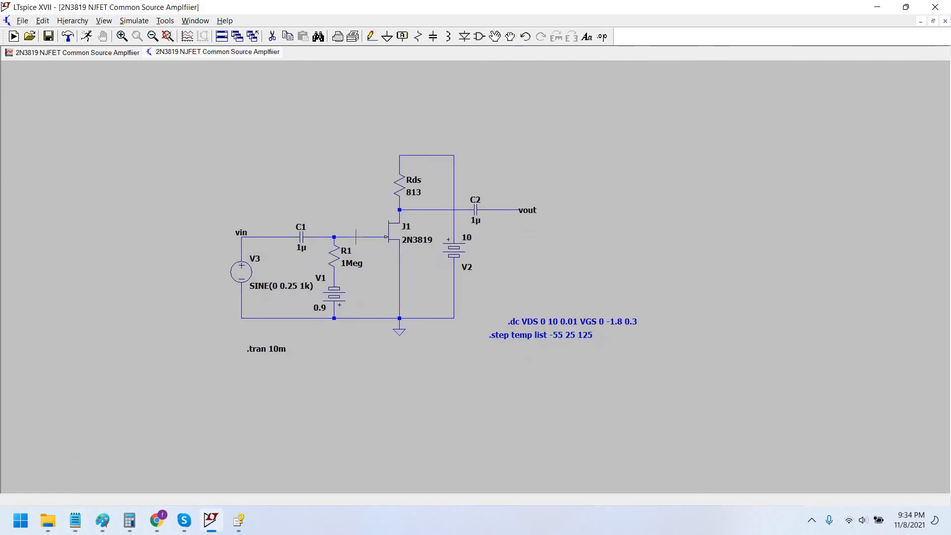
pyautogui.scroll(4, 358, 237)
pyautogui.moveTo(377, 236); pyautogui.dragTo(367, 188)
pyautogui.scroll(1, 364, 210)
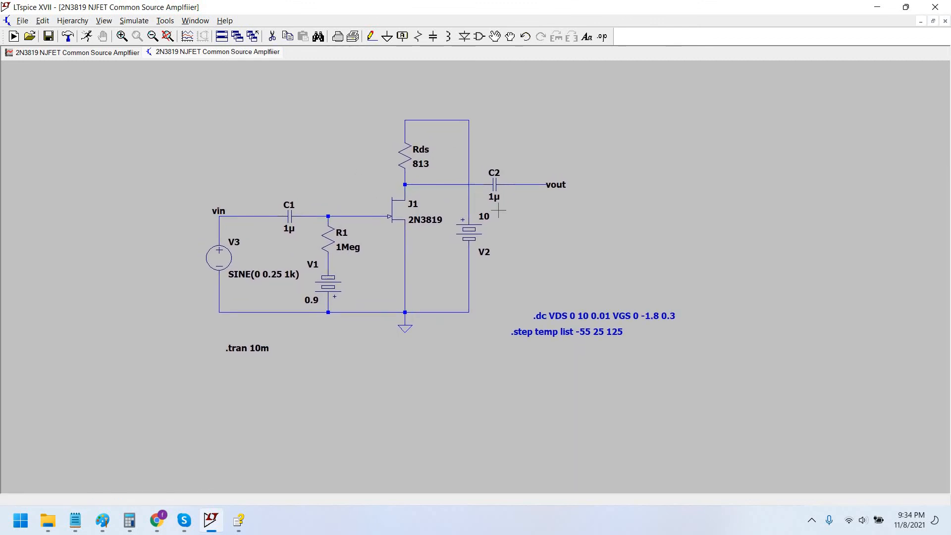
pyautogui.moveTo(582, 245); pyautogui.dragTo(585, 274)
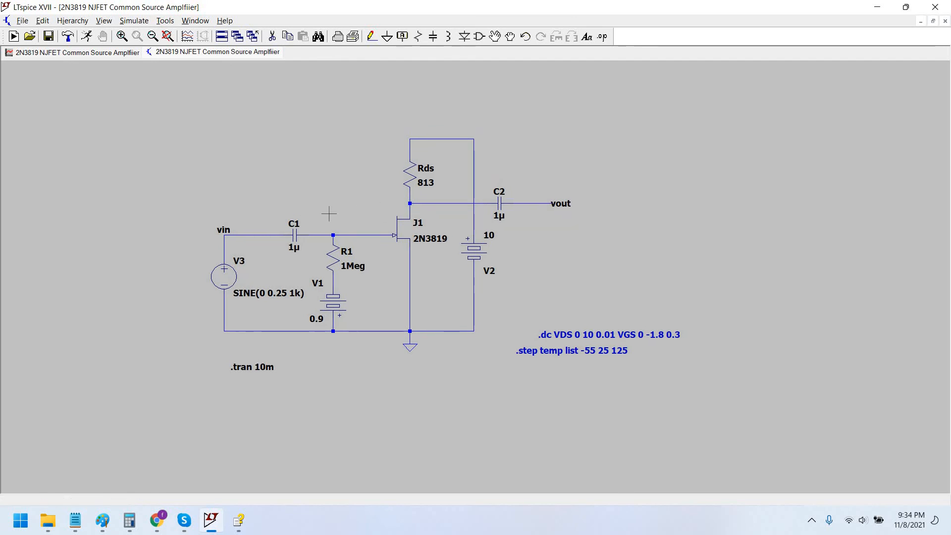
pyautogui.scroll(2, 333, 299)
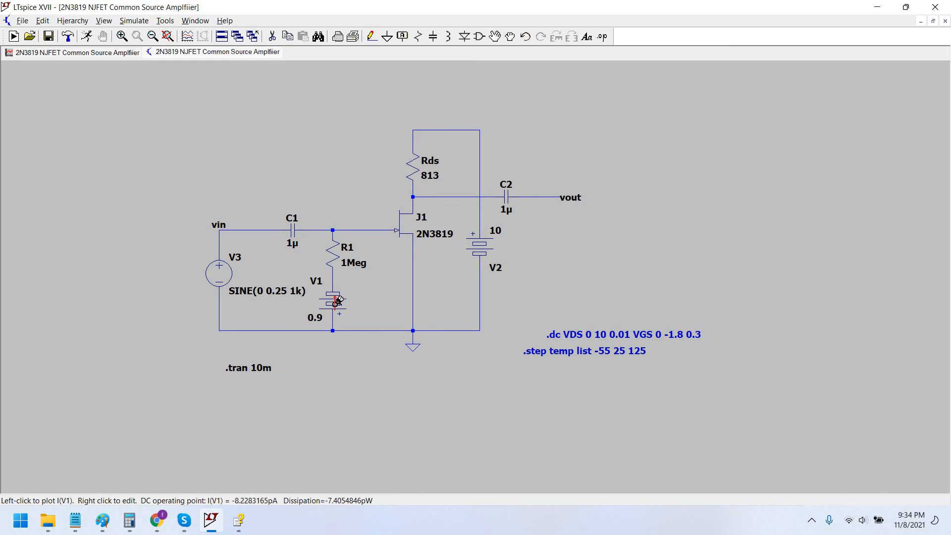
pyautogui.moveTo(351, 179); pyautogui.dragTo(344, 171)
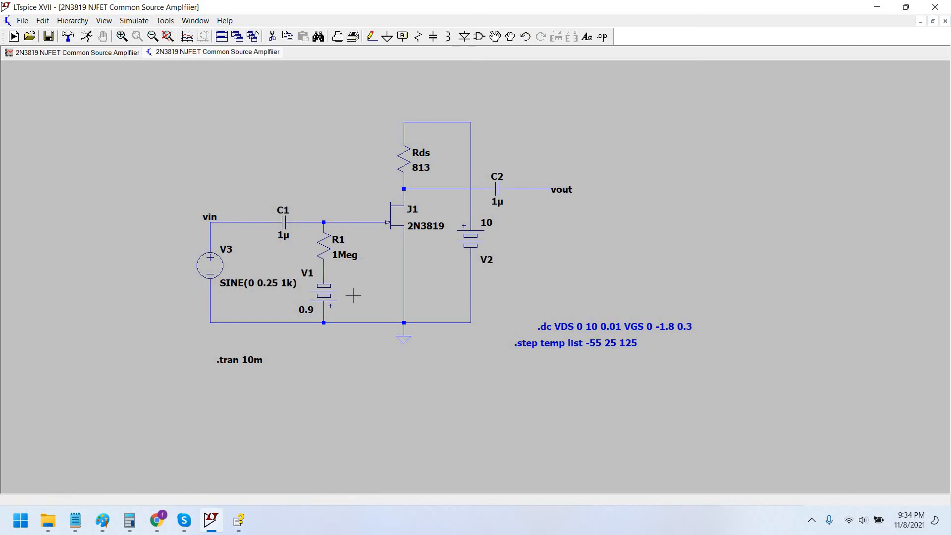
pyautogui.moveTo(362, 291); pyautogui.dragTo(370, 302)
pyautogui.moveTo(405, 272); pyautogui.dragTo(406, 275)
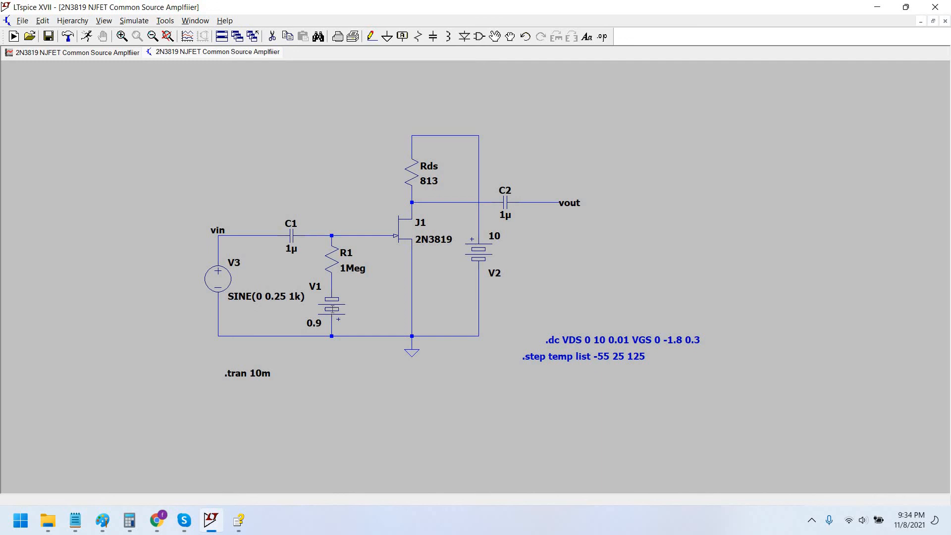
# Delete gate bias source V1 and wire the lower end of R1 directly to the ground line.
pyautogui.click(332, 308)
pyautogui.click(371, 36)
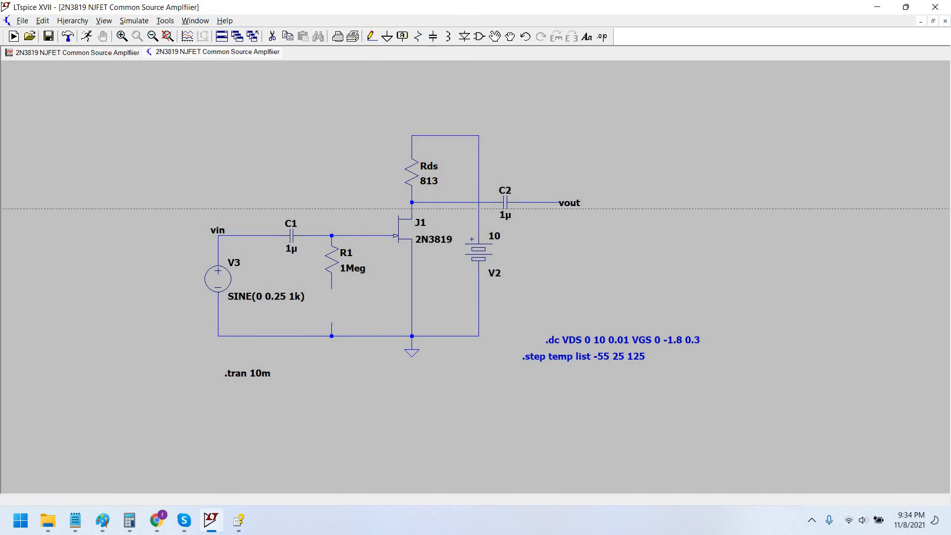
pyautogui.click(332, 274)
pyautogui.click(331, 336)
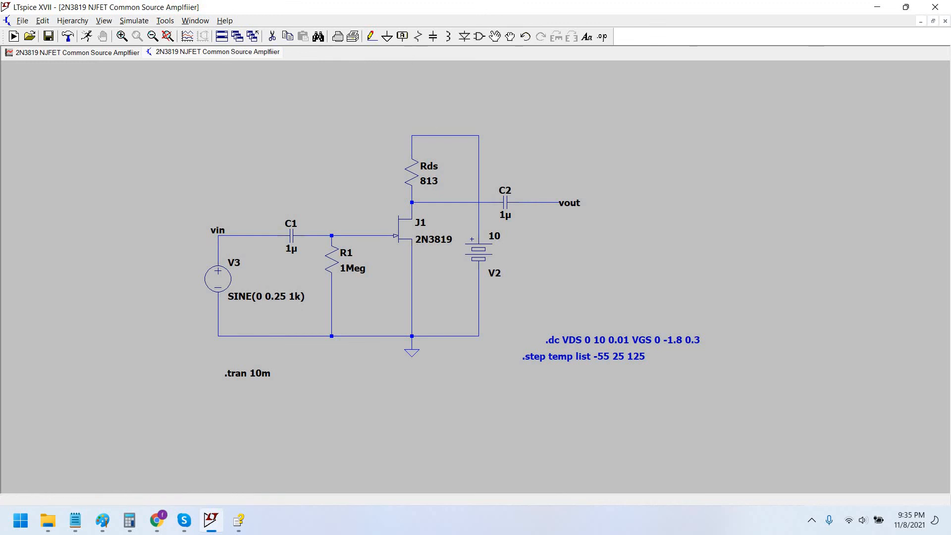
# Insert a resistor in series between the source terminal of J1 and ground.
pyautogui.press('r')
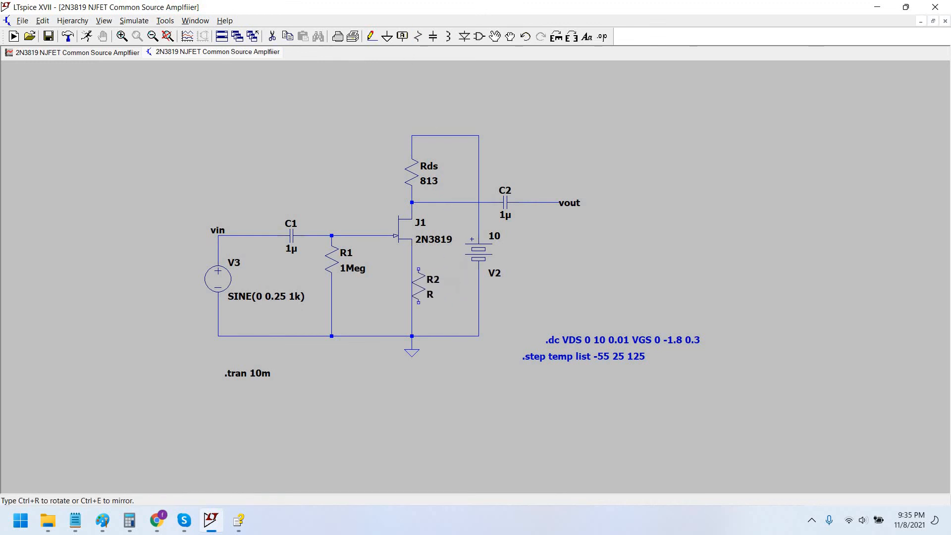
pyautogui.click(412, 285)
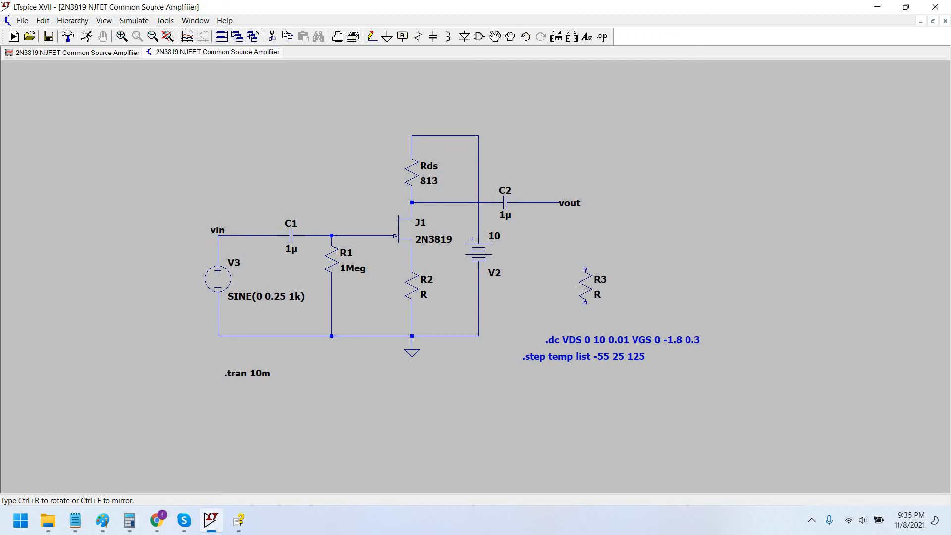
pyautogui.press('Escape')
pyautogui.press('space')
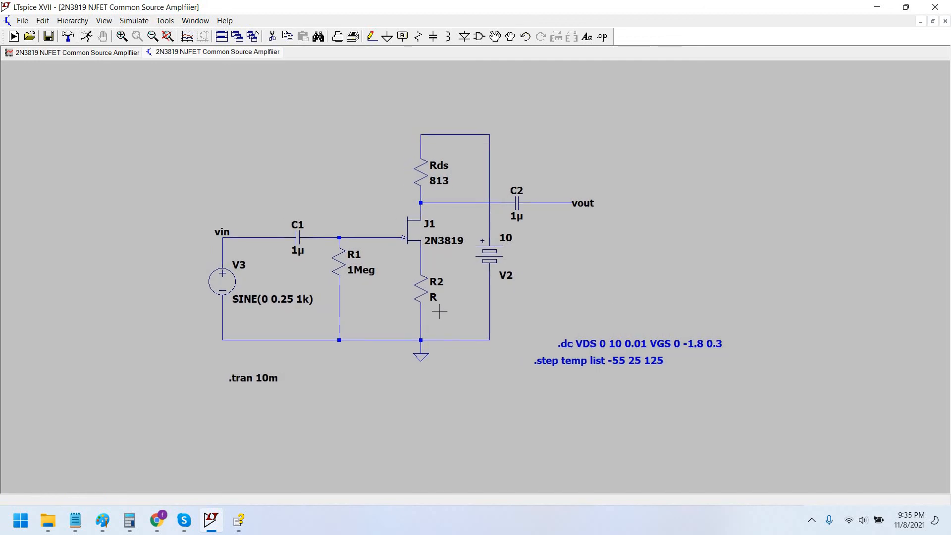
pyautogui.scroll(-2, 354, 204)
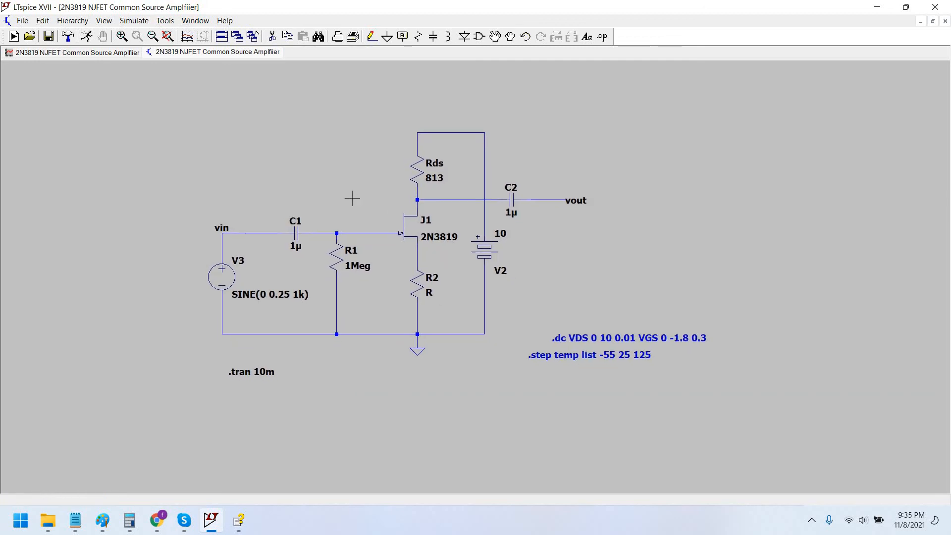
pyautogui.moveTo(352, 199); pyautogui.dragTo(347, 191)
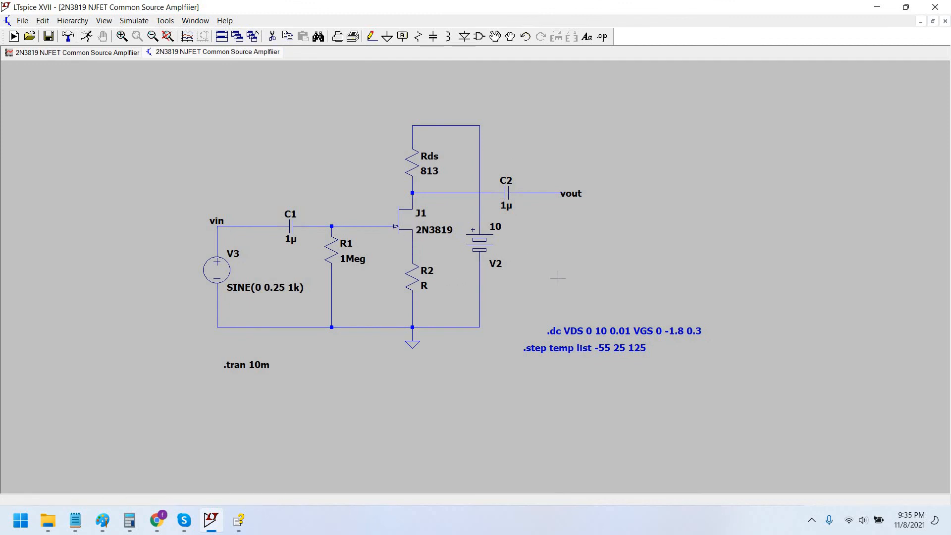
# Move resistor R1 slightly lower on its branch between the gate line and ground, keeping its wires attached.
pyautogui.click(511, 36)
pyautogui.click(334, 246)
pyautogui.click(334, 260)
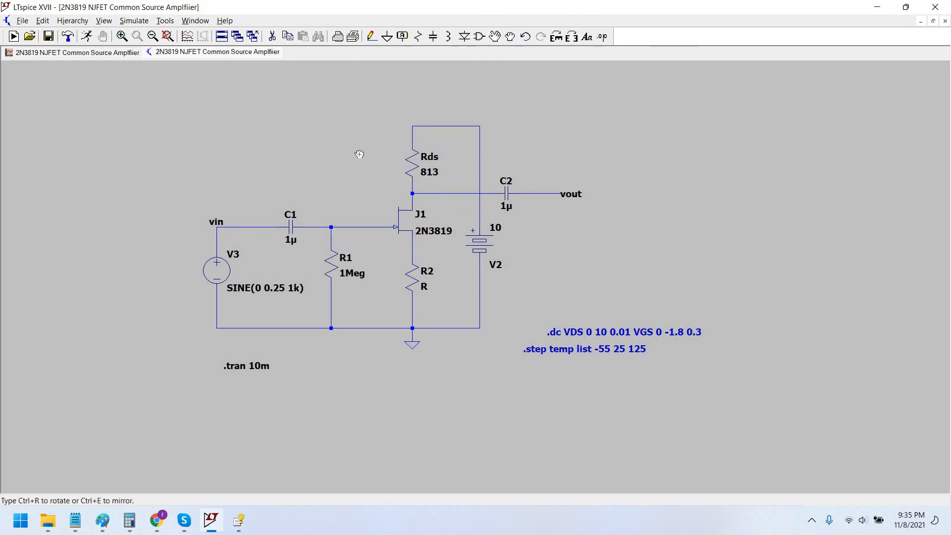
pyautogui.press('Escape')
pyautogui.moveTo(317, 199); pyautogui.dragTo(314, 206)
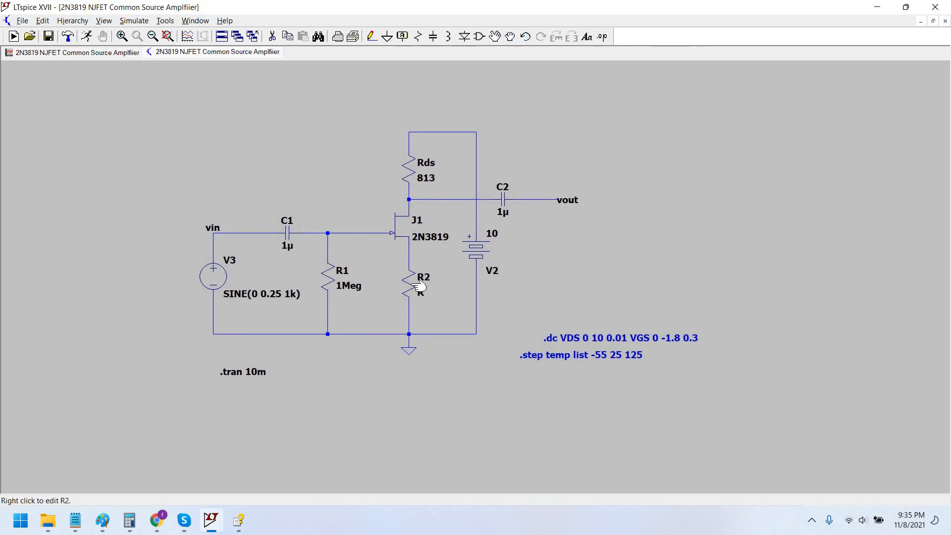
# Switch to Notepad and add the line "Vgsq = -0.9V" below the power dissipation line.
pyautogui.click(74, 520)
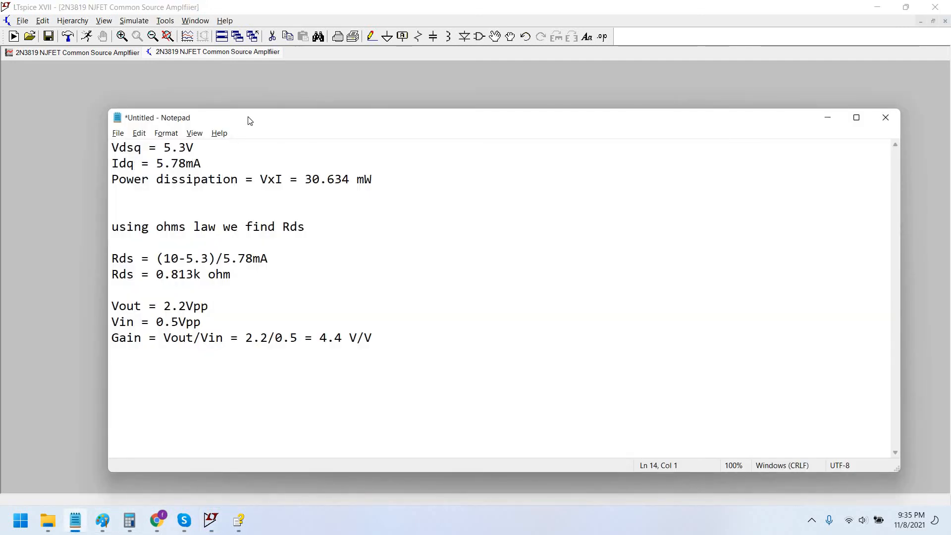
pyautogui.moveTo(246, 136)
pyautogui.mouseDown()
pyautogui.moveTo(248, 206)
pyautogui.moveTo(264, 173)
pyautogui.moveTo(254, 140)
pyautogui.mouseUp()
pyautogui.click(193, 202)
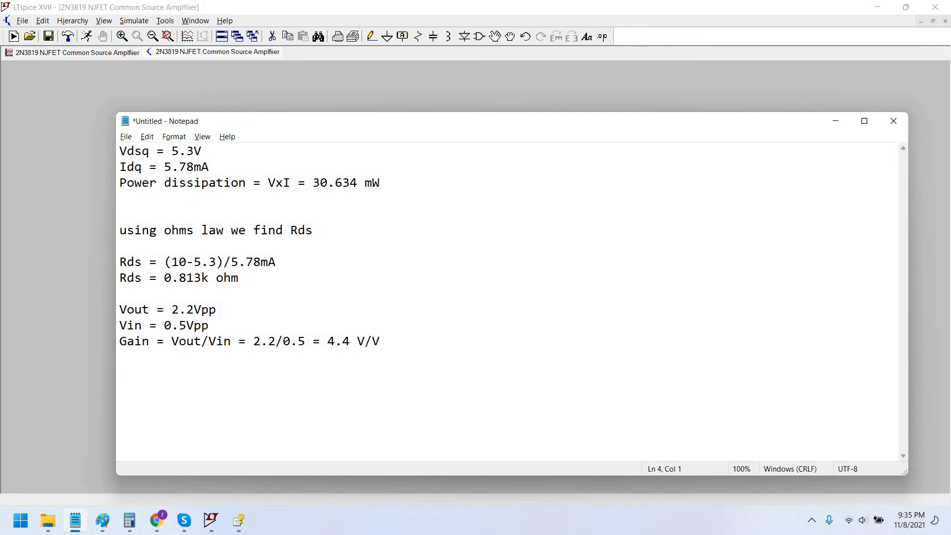
pyautogui.press('Return')
pyautogui.write('Vgsq = ')
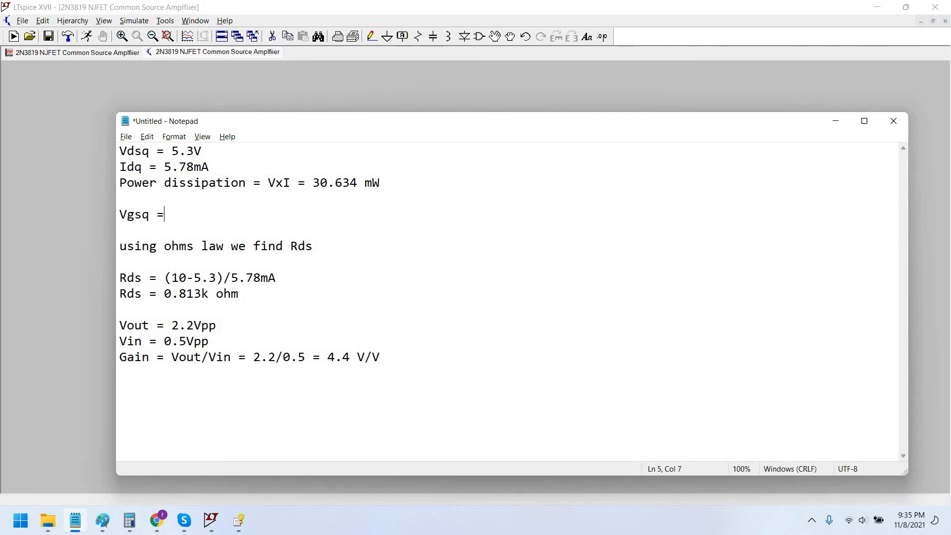
pyautogui.write('-0.')
pyautogui.hotkey('shift', 'Left')
pyautogui.hotkey('shift', 'Left')
pyautogui.hotkey('shift', 'Left')
pyautogui.hotkey('shift', 'Left')
# Check the gate and source branches in the LTspice schematic and add "Rs = Id x 0.9V" below the Vgsq line in Notepad.
pyautogui.hotkey('alt', 'Tab')
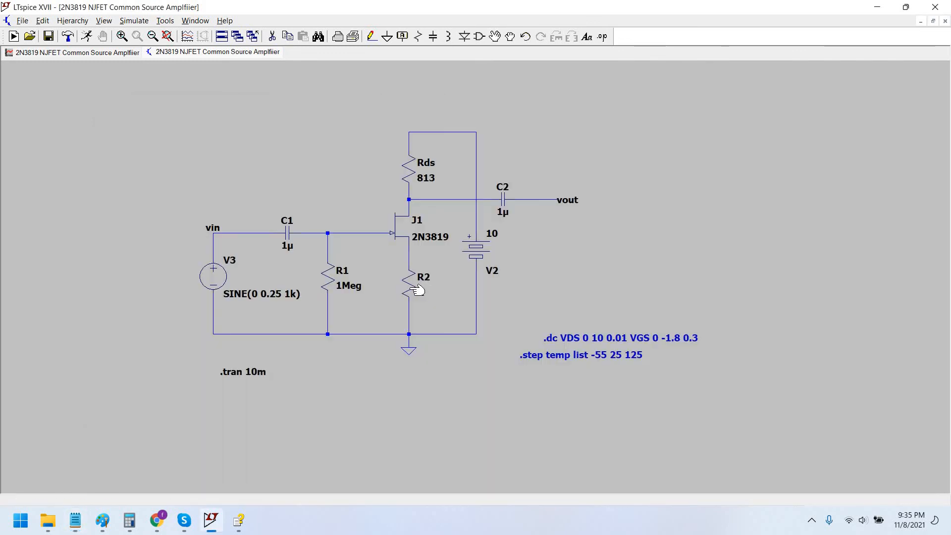
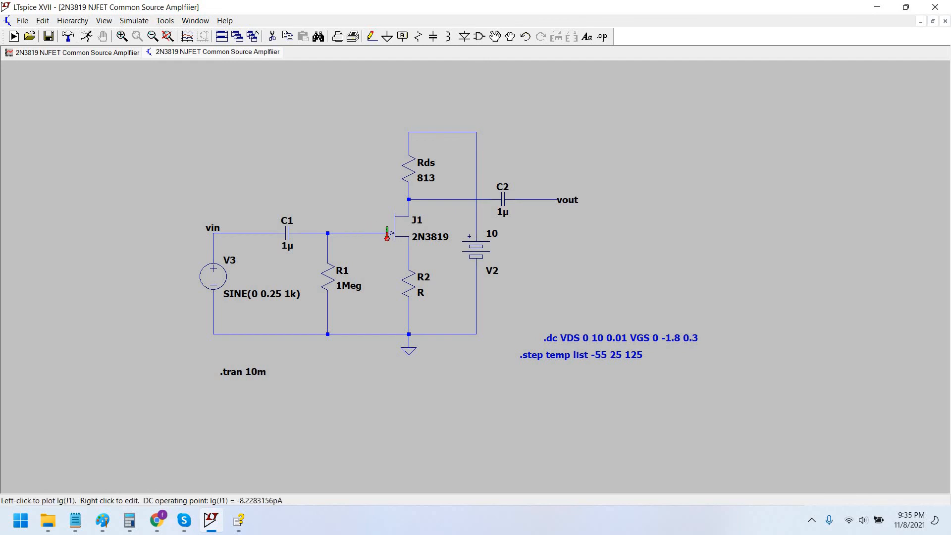
pyautogui.hotkey('alt', 'Tab')
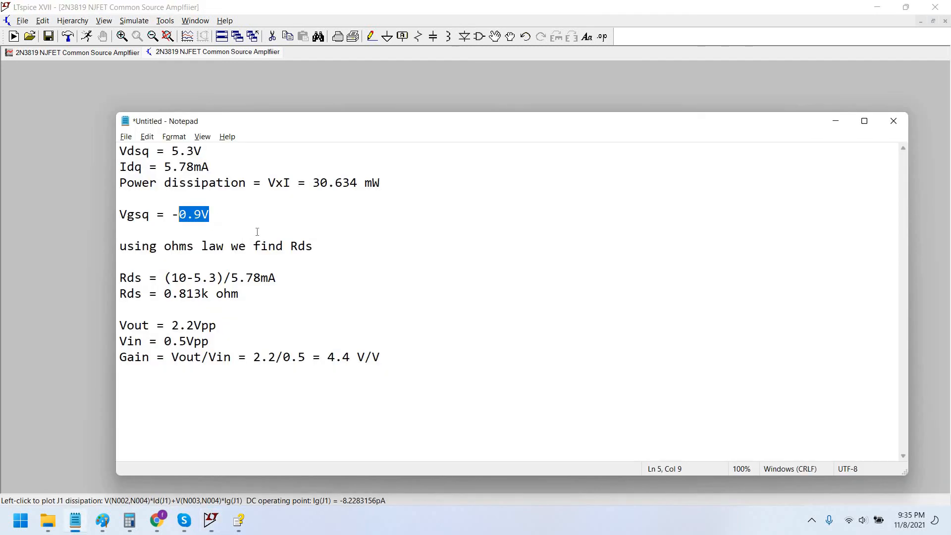
pyautogui.press('End')
pyautogui.press('Return')
pyautogui.write('Rs ')
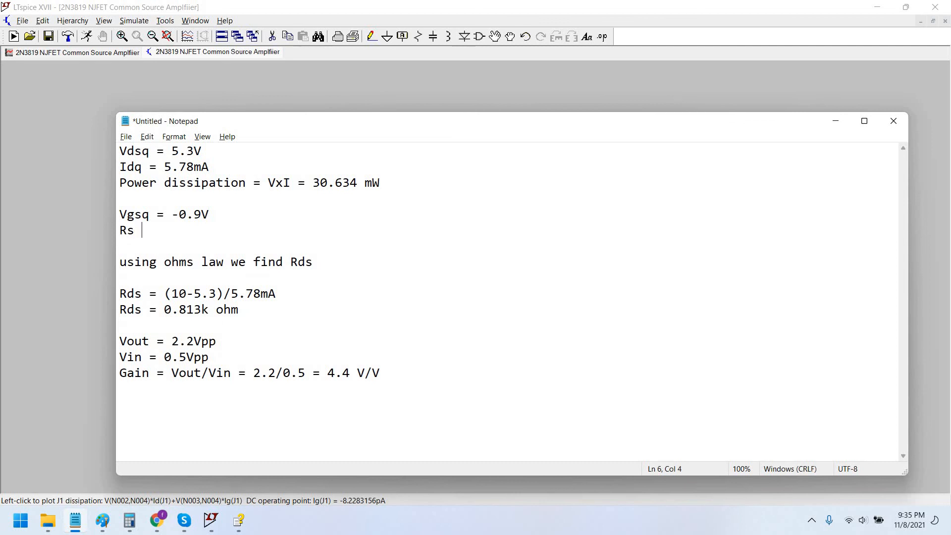
pyautogui.write('= Id x')
pyautogui.hotkey('alt', 'Tab')
pyautogui.hotkey('alt', 'Tab')
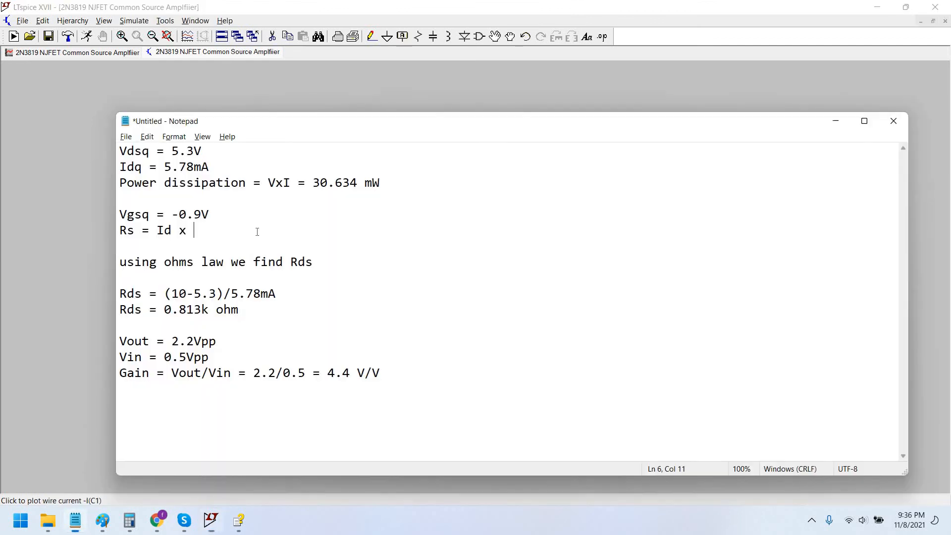
pyautogui.write('0.9V')
pyautogui.press('Return')
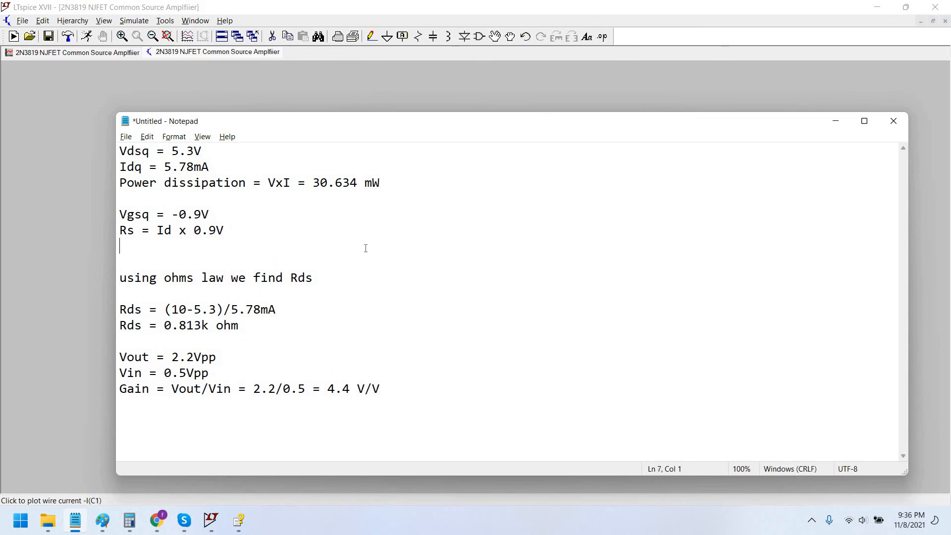
# Correct Id to Idq in the Rs formula and add the line "Rs = 5.78mA x 0.9V" beneath it.
pyautogui.click(172, 232)
pyautogui.write('q')
pyautogui.click(216, 247)
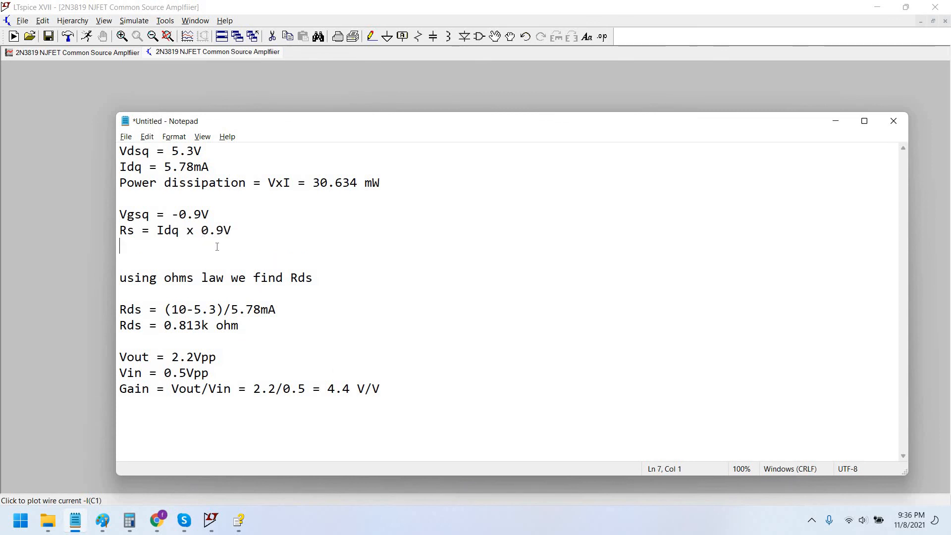
pyautogui.write('Rs = 5.78mA x')
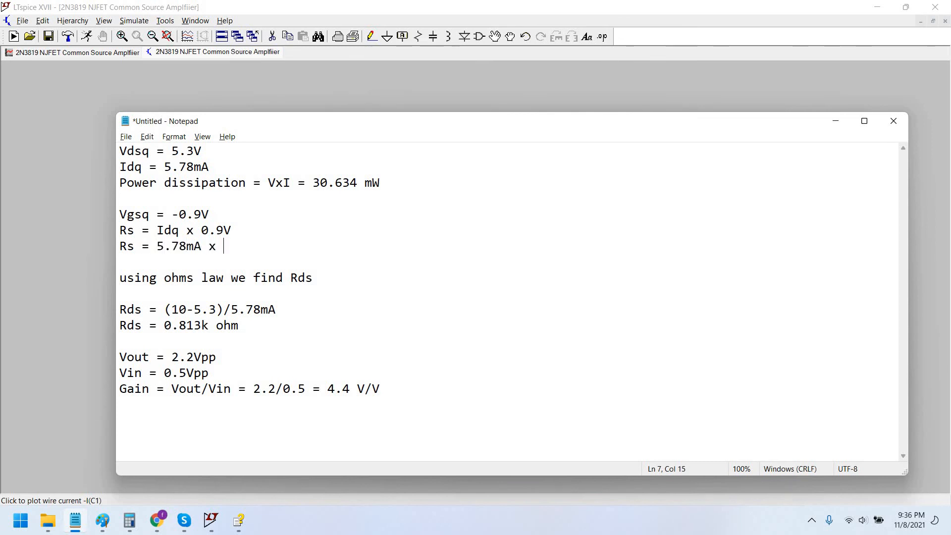
pyautogui.write(' 0.9V')
pyautogui.press('Return')
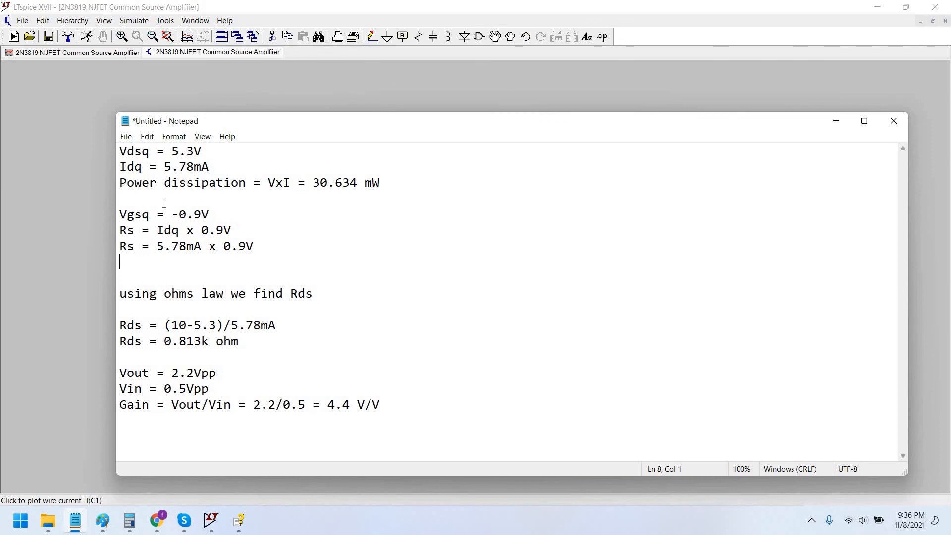
# Compare the Vgsq and Rs notes with the LTspice schematic and its waveform plot.
pyautogui.hotkey('alt', 'Tab')
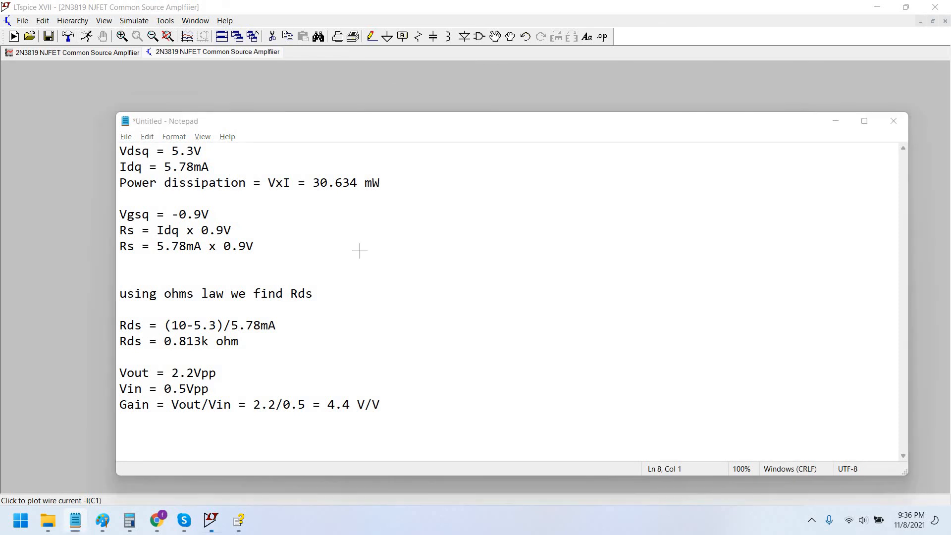
pyautogui.scroll(-1, 314, 180)
pyautogui.scroll(1, 351, 209)
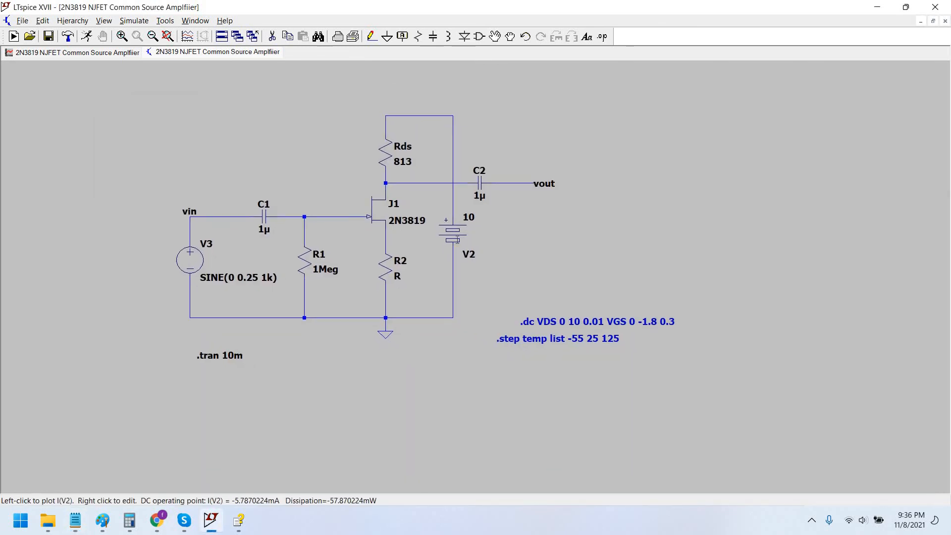
pyautogui.hotkey('alt', 'Tab')
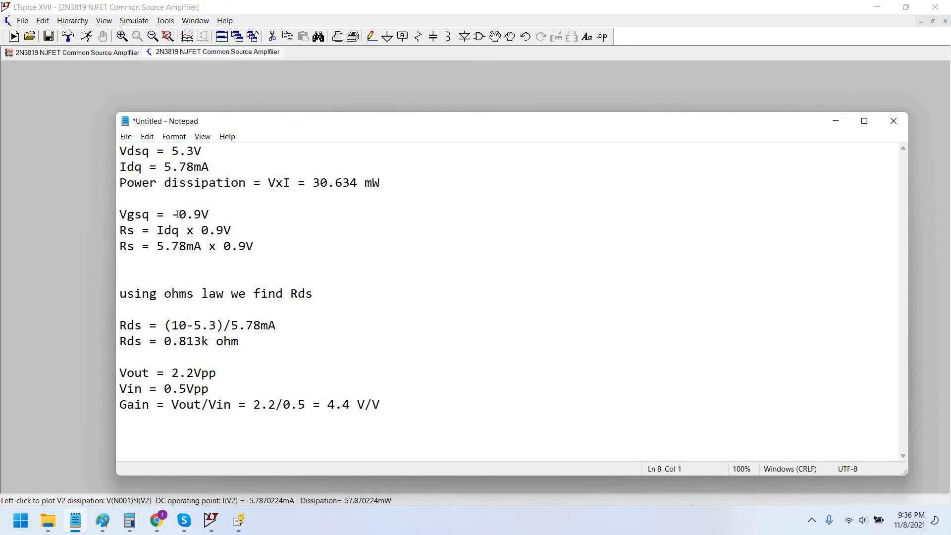
pyautogui.moveTo(179, 214); pyautogui.dragTo(208, 214)
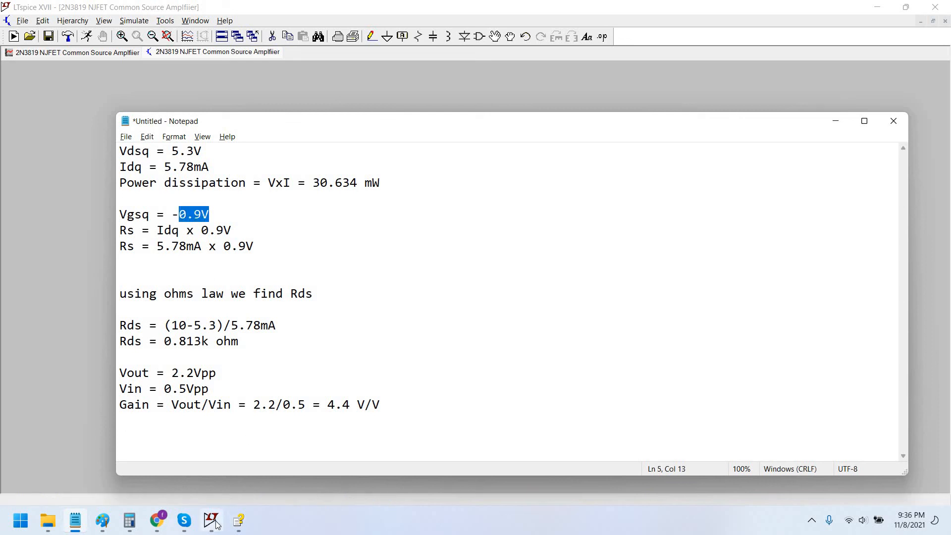
pyautogui.moveTo(210, 520)
pyautogui.click(242, 470)
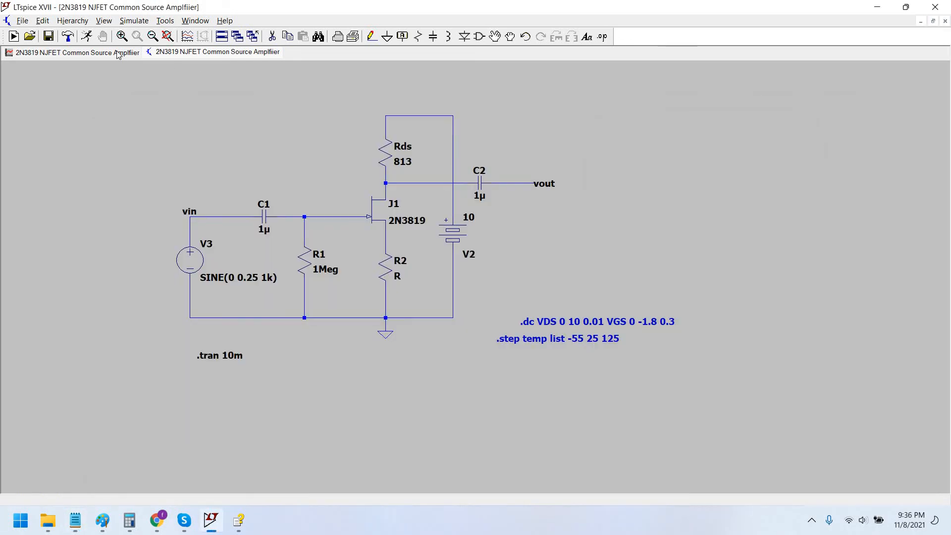
pyautogui.click(118, 54)
pyautogui.click(193, 54)
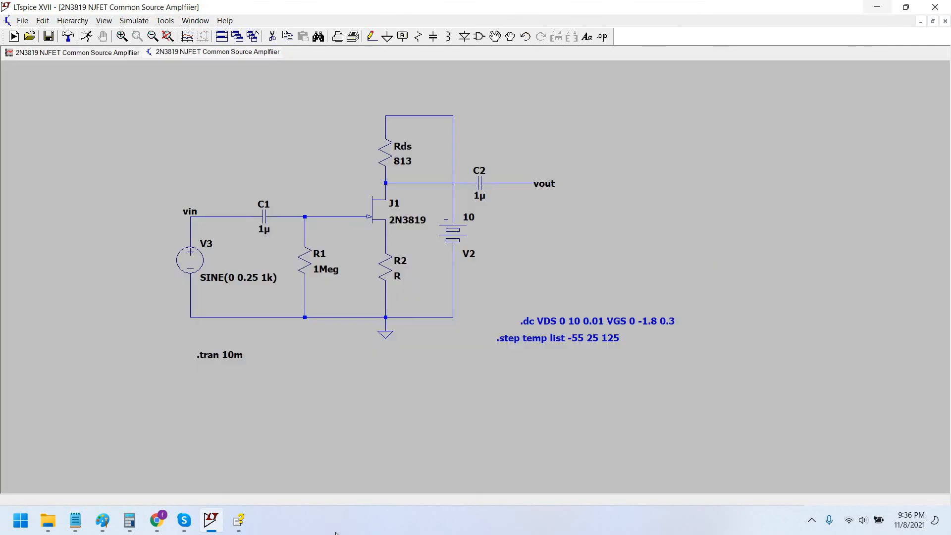
# Set the resistance of source resistor R2 to 5.202m in the LTspice schematic.
pyautogui.click(74, 521)
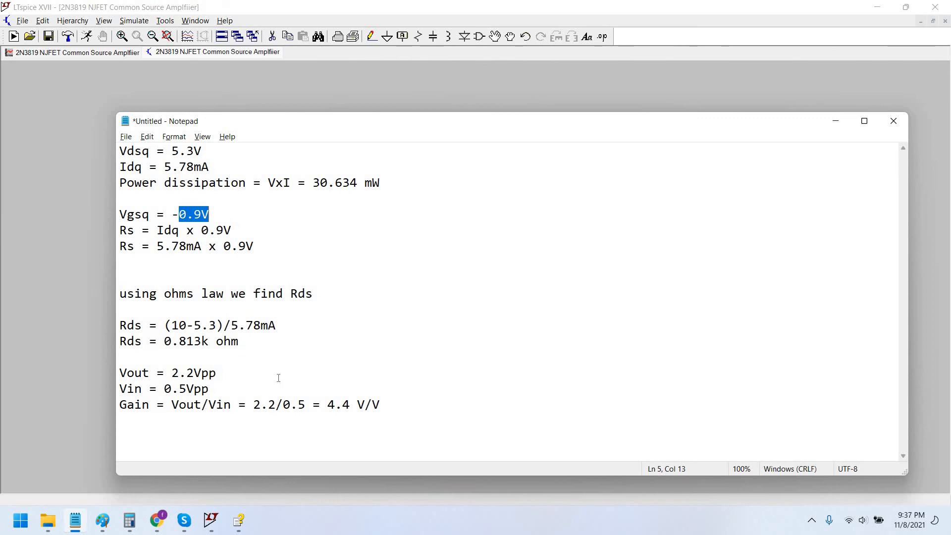
pyautogui.hotkey('alt', 'Tab')
pyautogui.rightClick(391, 267)
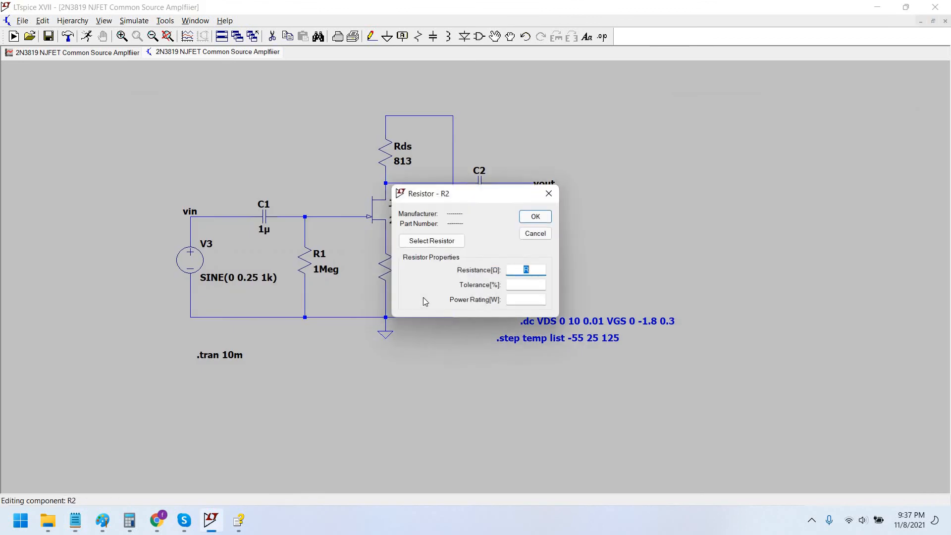
pyautogui.write('5.202m')
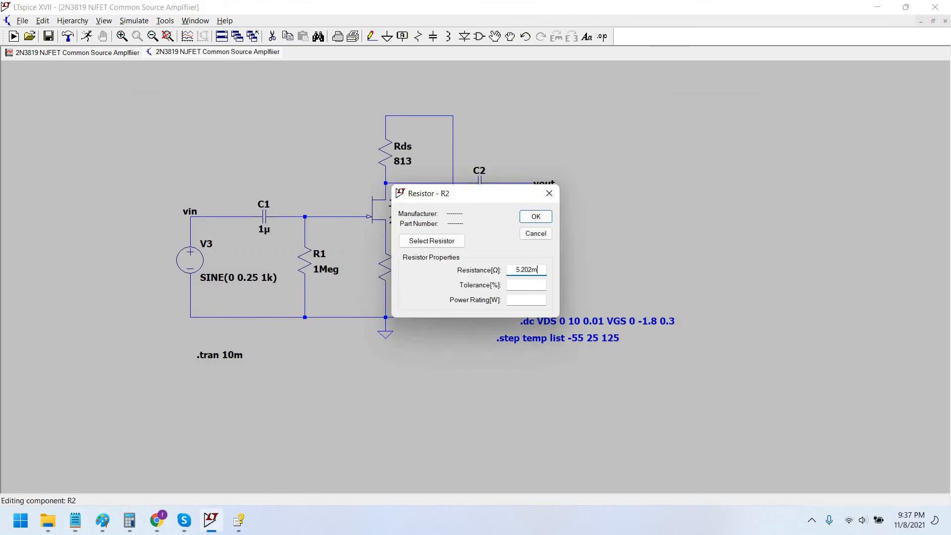
pyautogui.press('Return')
pyautogui.moveTo(583, 286); pyautogui.dragTo(584, 298)
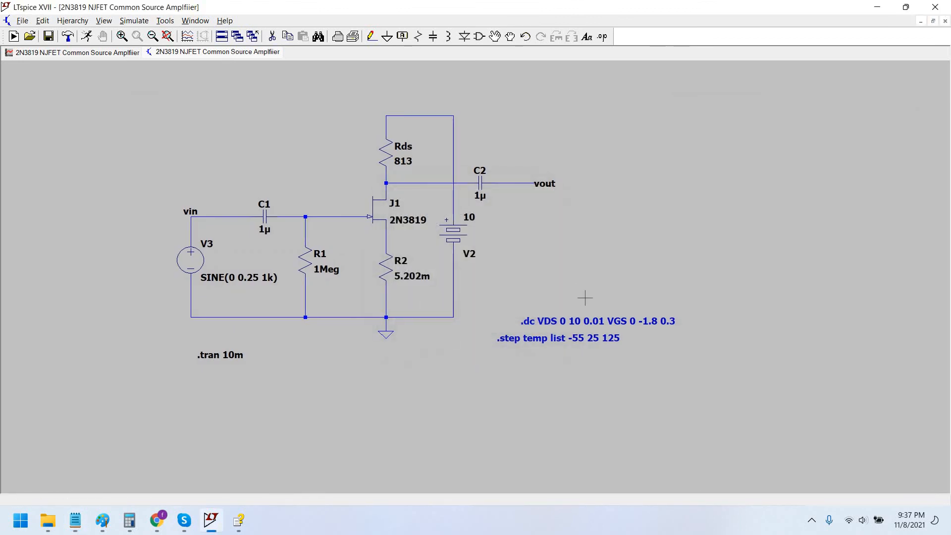
pyautogui.moveTo(299, 191); pyautogui.dragTo(291, 186)
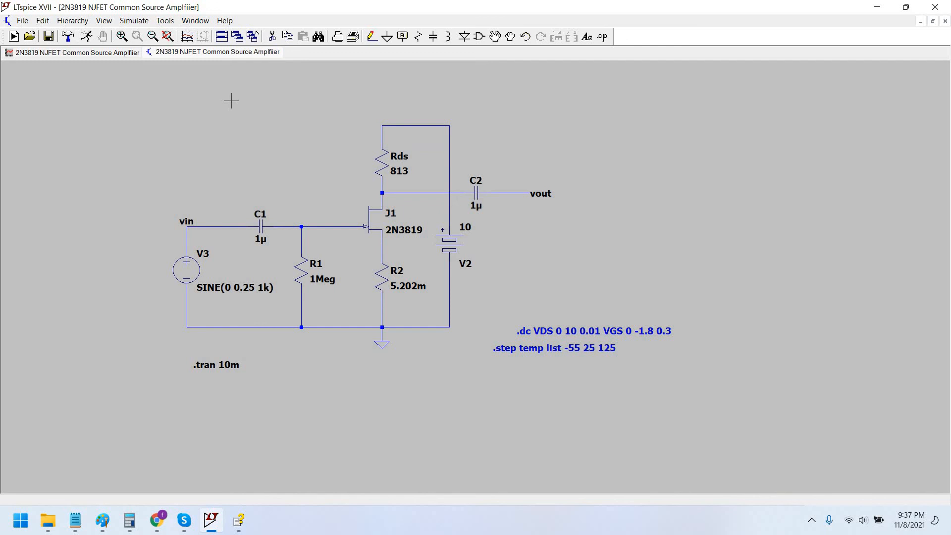
# Tile the schematic and waveform windows one above the other and rerun the transient simulation.
pyautogui.click(104, 53)
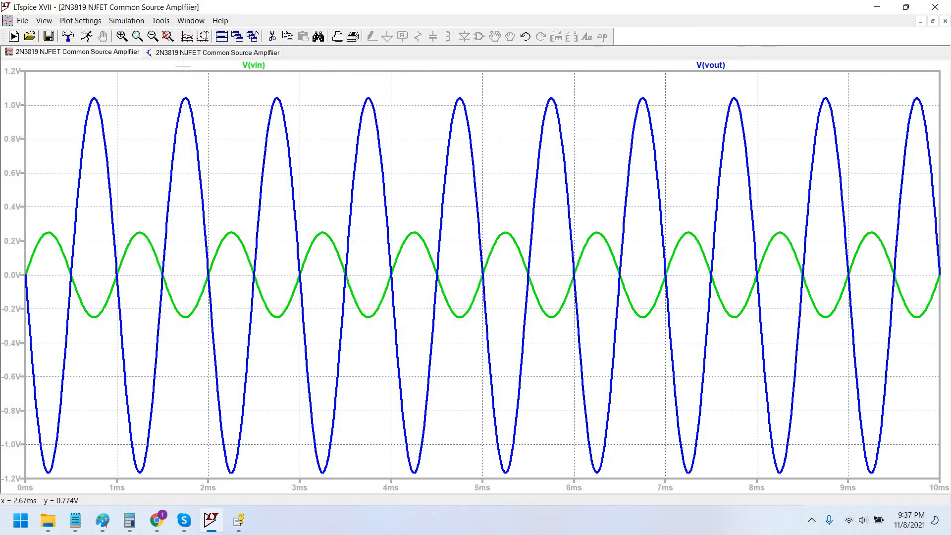
pyautogui.click(921, 21)
pyautogui.click(221, 36)
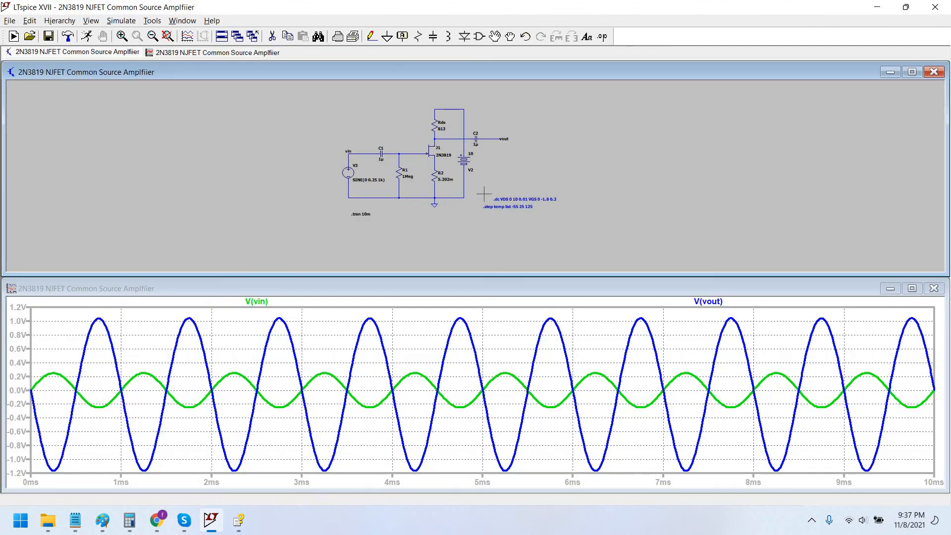
pyautogui.scroll(3, 391, 193)
pyautogui.scroll(5, 419, 185)
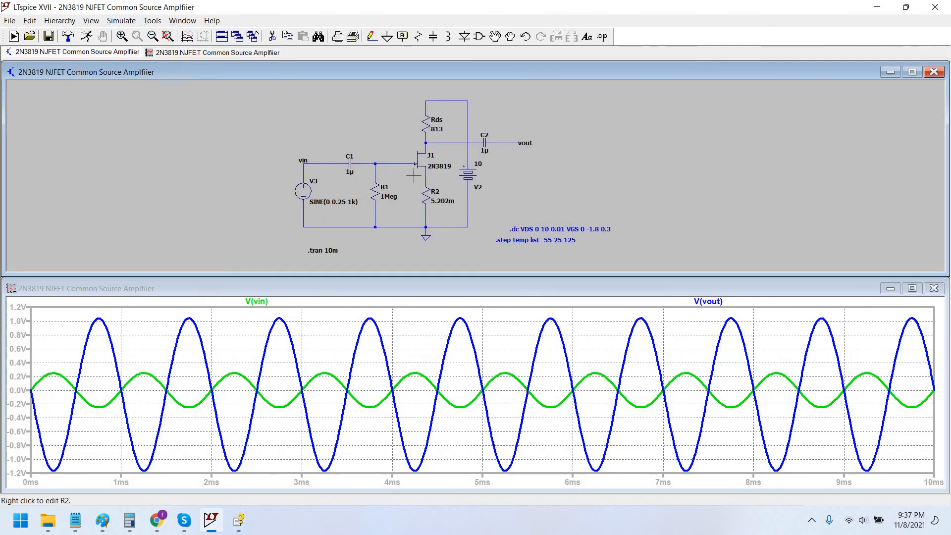
pyautogui.moveTo(358, 147); pyautogui.dragTo(361, 185)
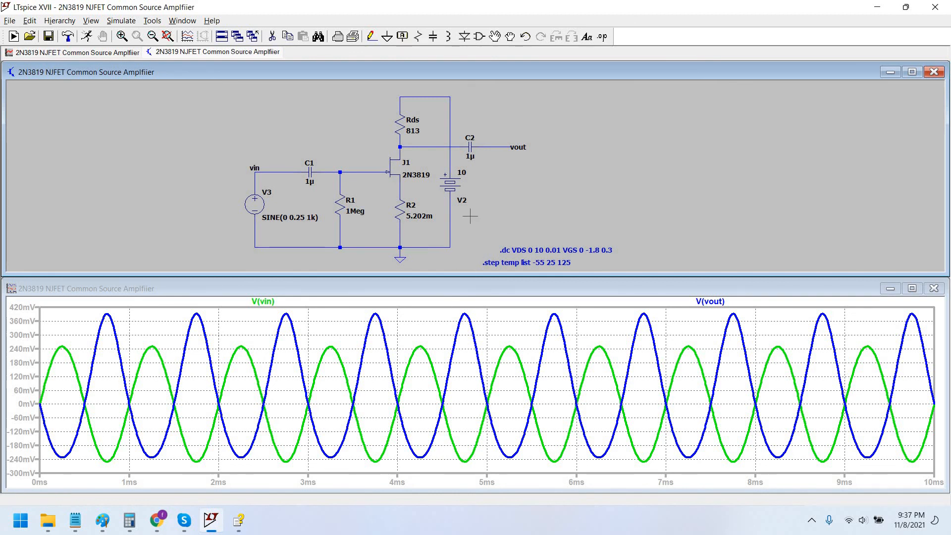
pyautogui.moveTo(492, 210); pyautogui.dragTo(462, 209)
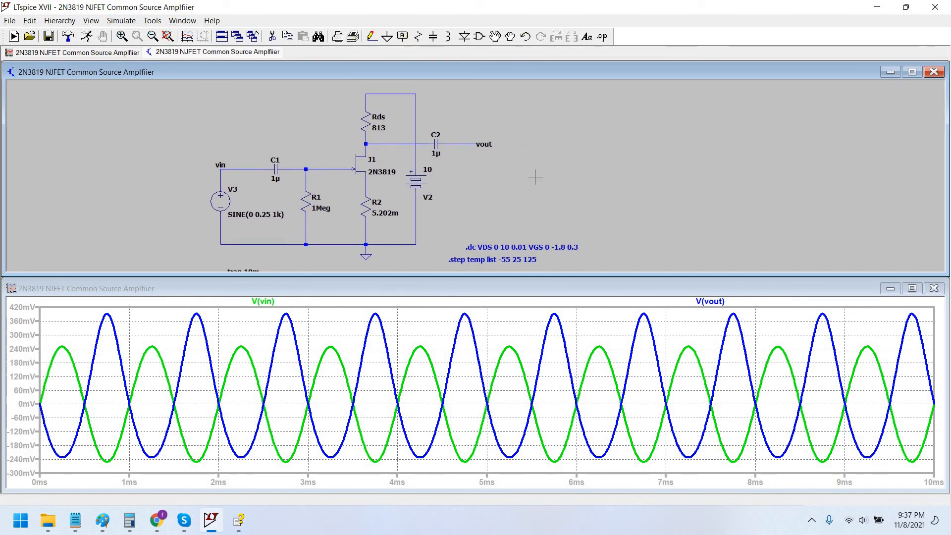
# Shift the V2 supply branch, C2 and the vout label away from R2, keeping their wires attached.
pyautogui.click(511, 37)
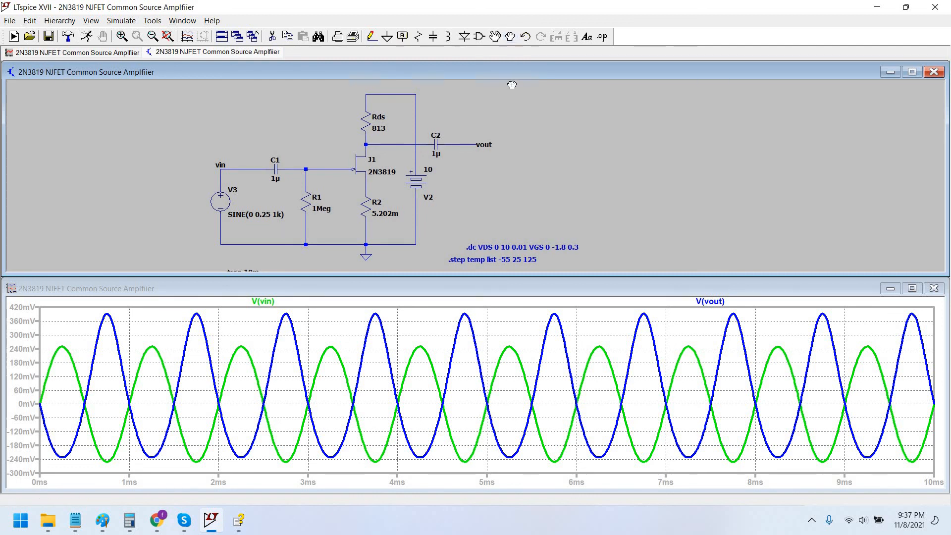
pyautogui.moveTo(511, 85); pyautogui.dragTo(393, 199)
pyautogui.moveTo(391, 241); pyautogui.dragTo(391, 250)
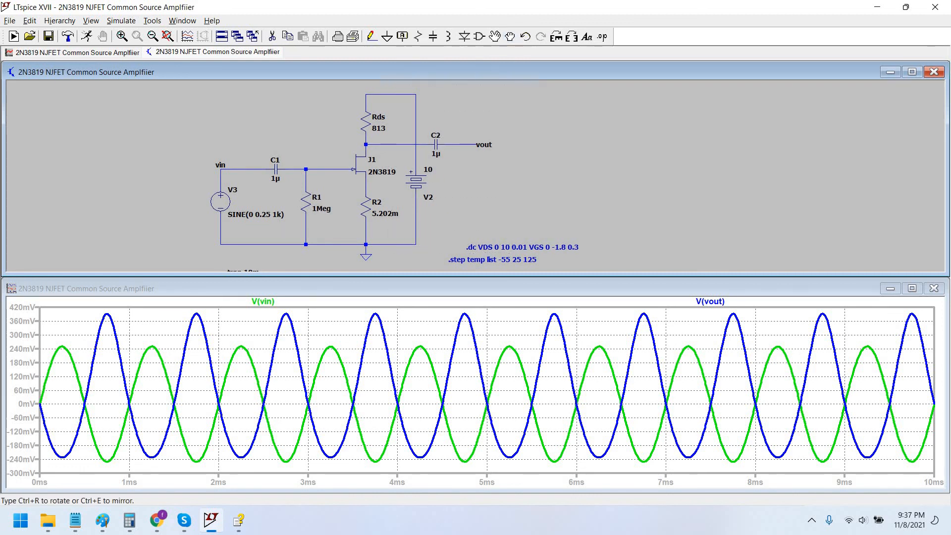
pyautogui.click(401, 250)
pyautogui.press('Escape')
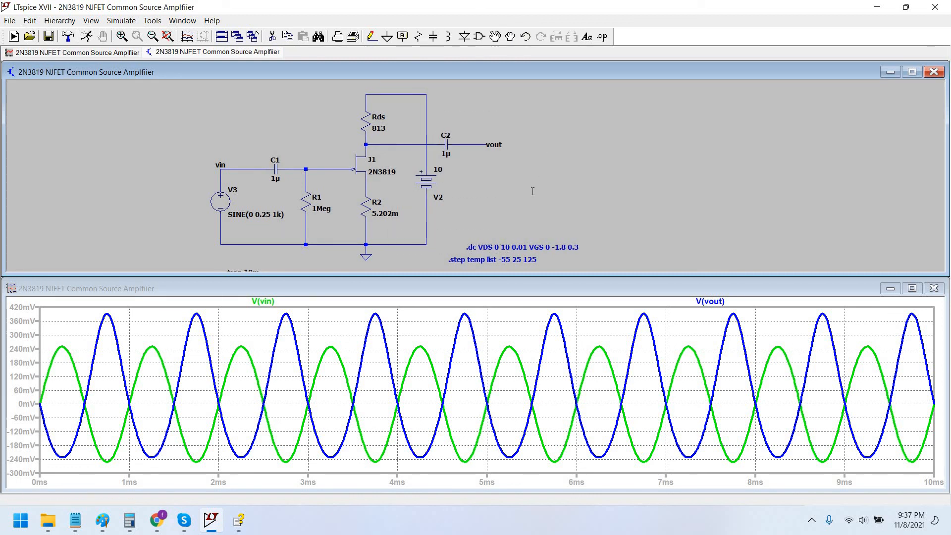
# Place a new capacitor beside source resistor R2, between R2 and the V2 supply branch.
pyautogui.click(433, 37)
pyautogui.click(406, 210)
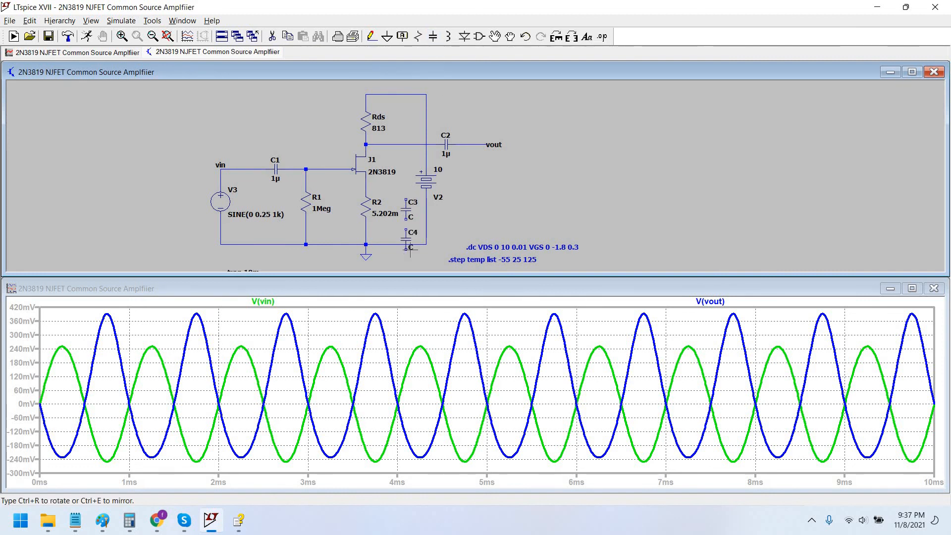
pyautogui.press('Escape')
# Wire the new capacitor C3 in parallel with R2, from the JFET source node to the ground line.
pyautogui.click(371, 36)
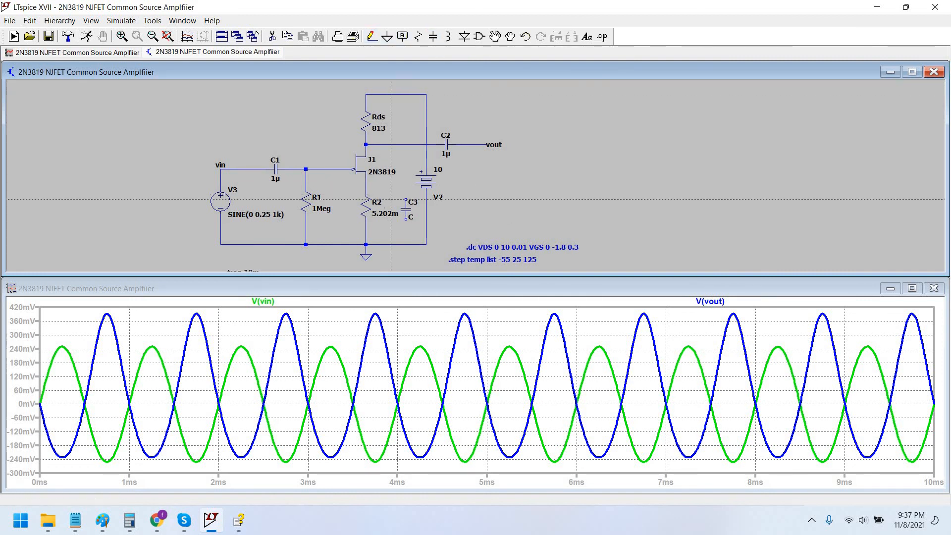
pyautogui.click(406, 199)
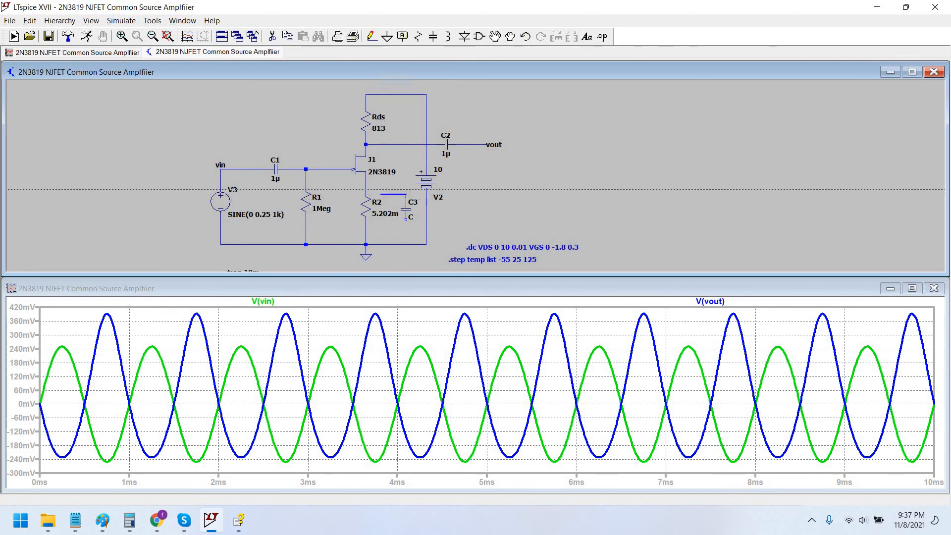
pyautogui.click(366, 189)
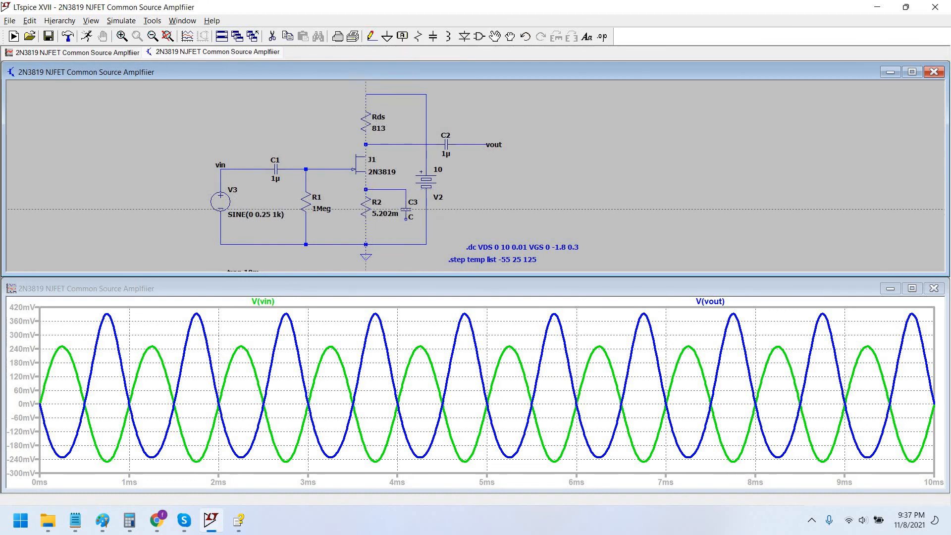
pyautogui.click(406, 219)
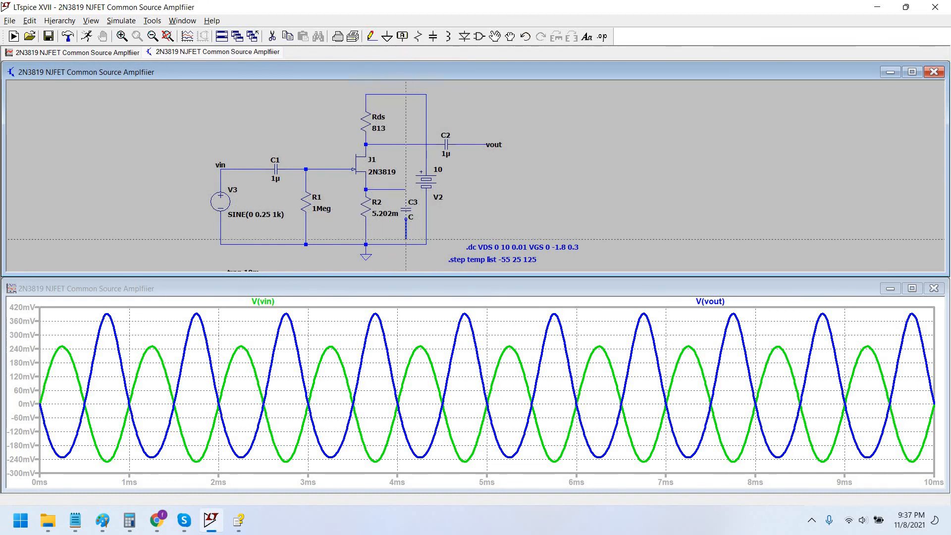
pyautogui.click(406, 244)
pyautogui.press('Escape')
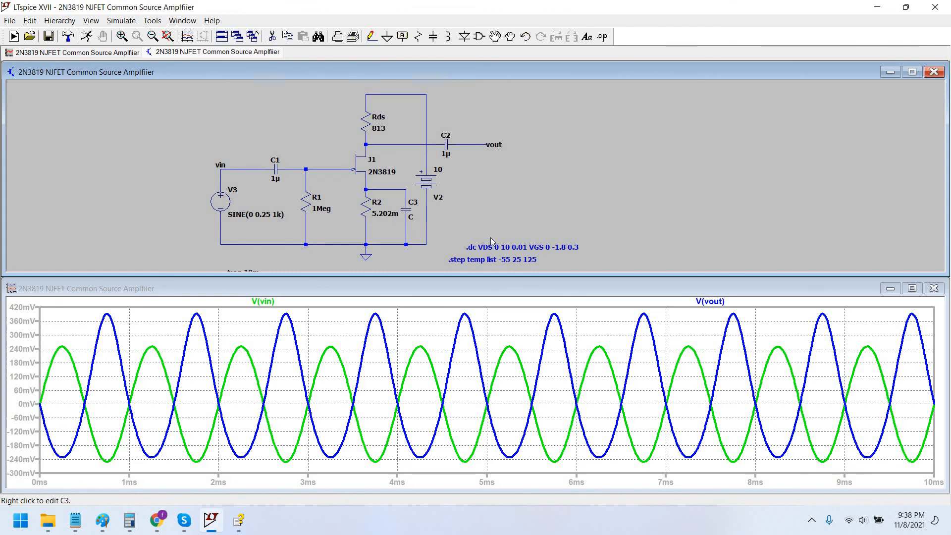
# Set the capacitance of bypass capacitor C3 to 100u.
pyautogui.rightClick(410, 209)
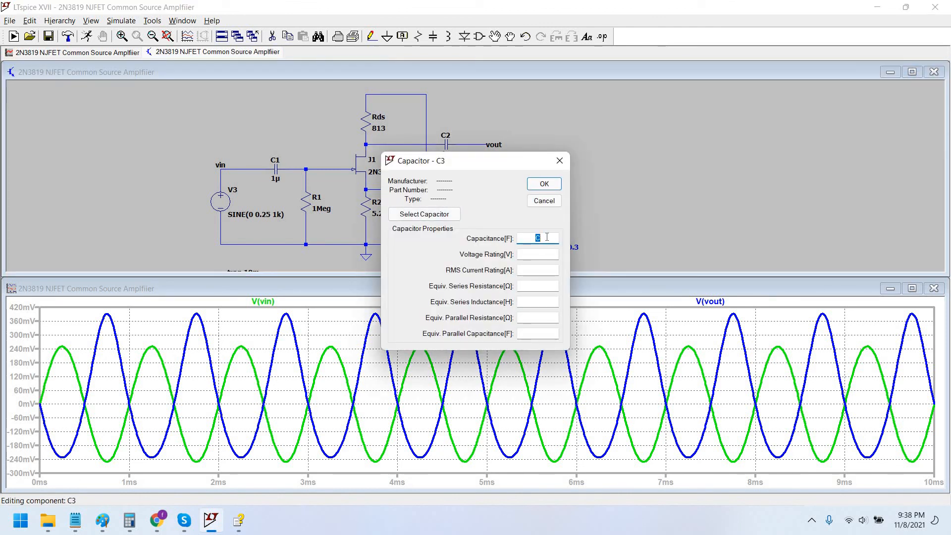
pyautogui.moveTo(508, 158); pyautogui.dragTo(488, 130)
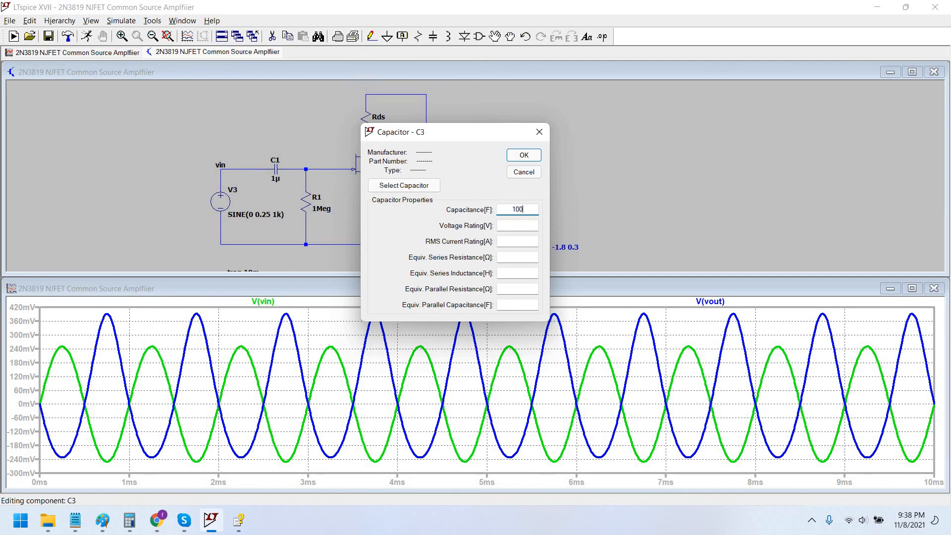
pyautogui.write('u')
pyautogui.press('Return')
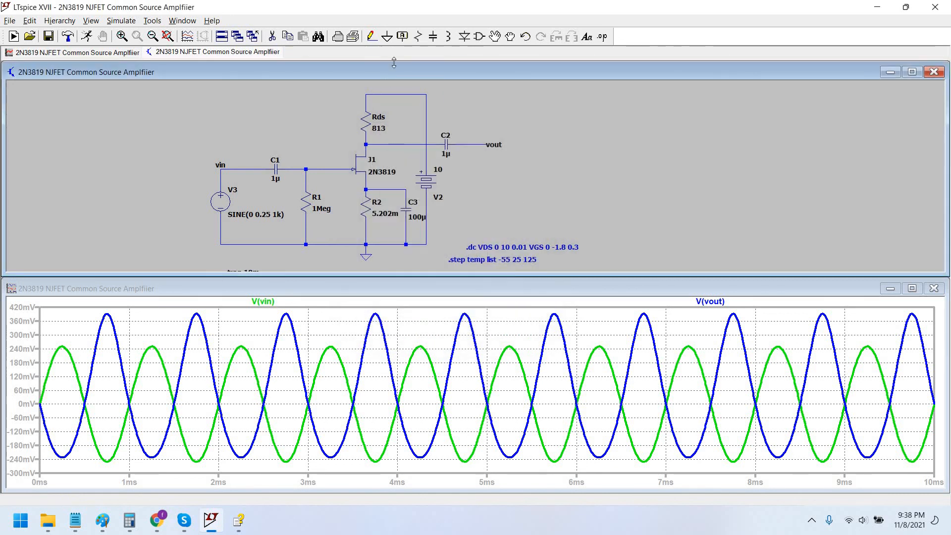
# Shift the V2 supply branch, C2 and the vout label farther from C3, keeping V2 in line with its wires.
pyautogui.click(509, 37)
pyautogui.moveTo(531, 84); pyautogui.dragTo(417, 261)
pyautogui.click(490, 172)
pyautogui.click(426, 181)
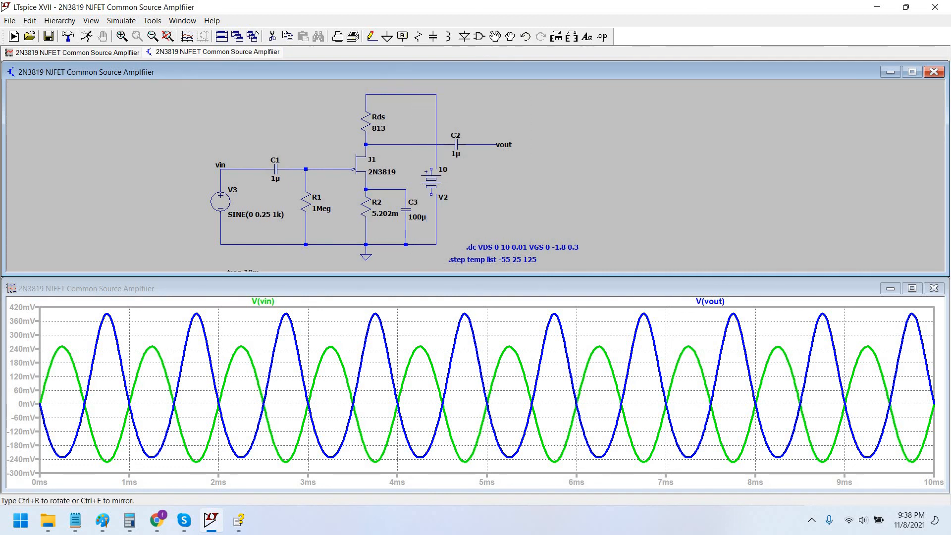
pyautogui.click(436, 182)
pyautogui.press('Escape')
# Look over the source network of R2 and bypass capacitor C3, and rerun the transient simulation.
pyautogui.moveTo(508, 206); pyautogui.dragTo(508, 167)
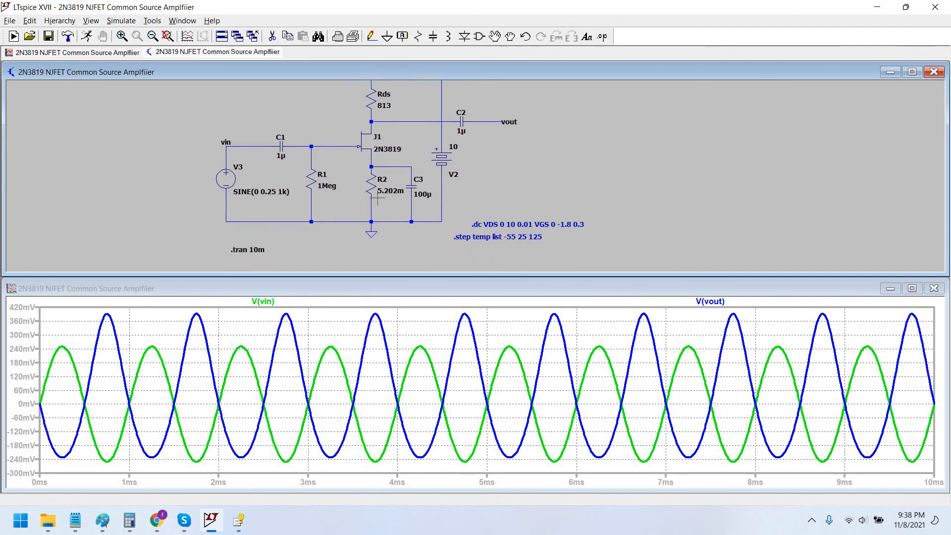
pyautogui.moveTo(422, 185)
pyautogui.mouseDown()
pyautogui.moveTo(415, 208)
pyautogui.moveTo(421, 201)
pyautogui.mouseUp()
pyautogui.scroll(1, 414, 208)
pyautogui.scroll(1, 414, 208)
pyautogui.scroll(-2, 412, 206)
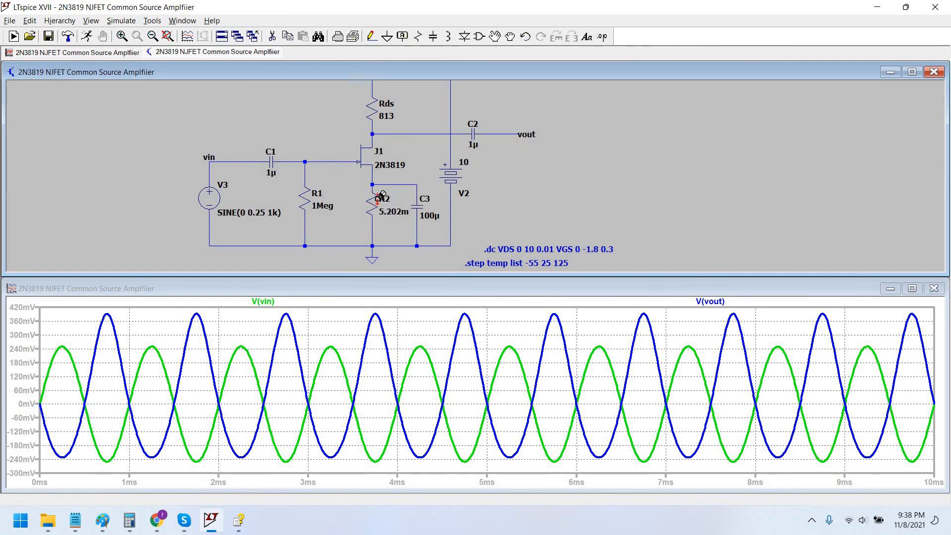
pyautogui.moveTo(327, 113)
pyautogui.mouseDown()
pyautogui.moveTo(327, 131)
pyautogui.moveTo(328, 111)
pyautogui.mouseUp()
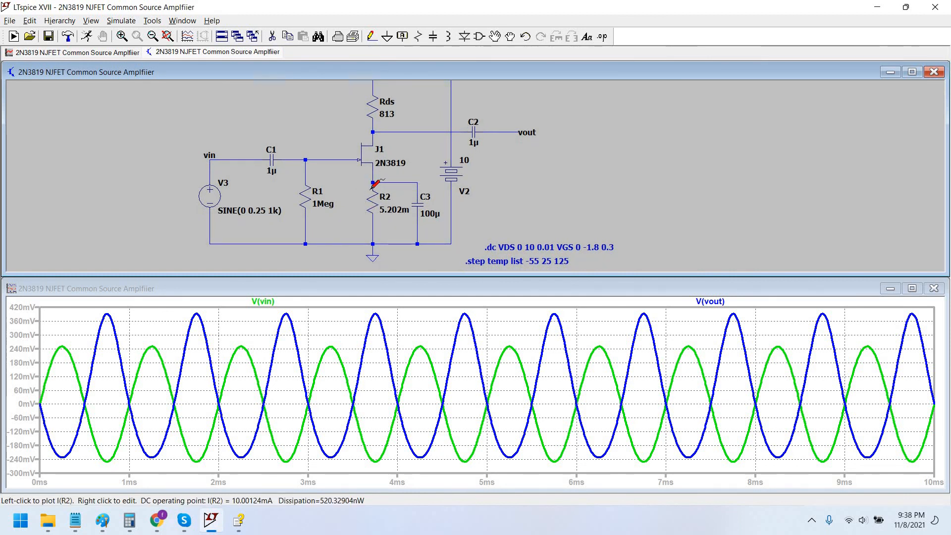
pyautogui.scroll(-2, 537, 226)
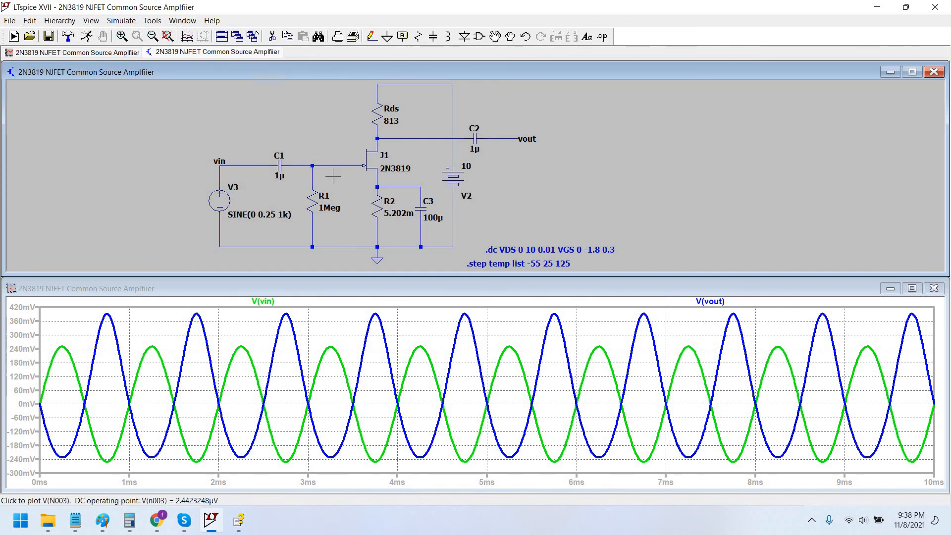
pyautogui.moveTo(344, 142); pyautogui.dragTo(327, 149)
pyautogui.scroll(-1, 326, 148)
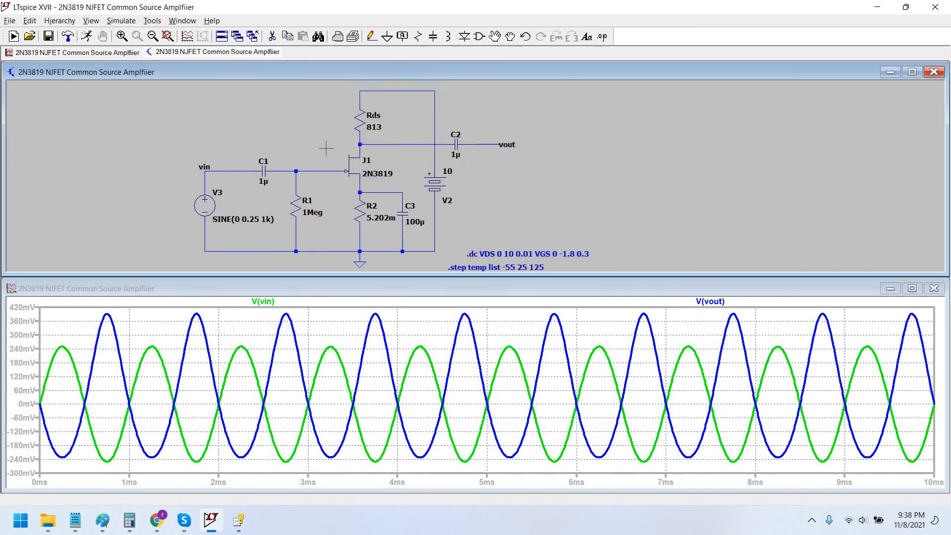
pyautogui.click(87, 36)
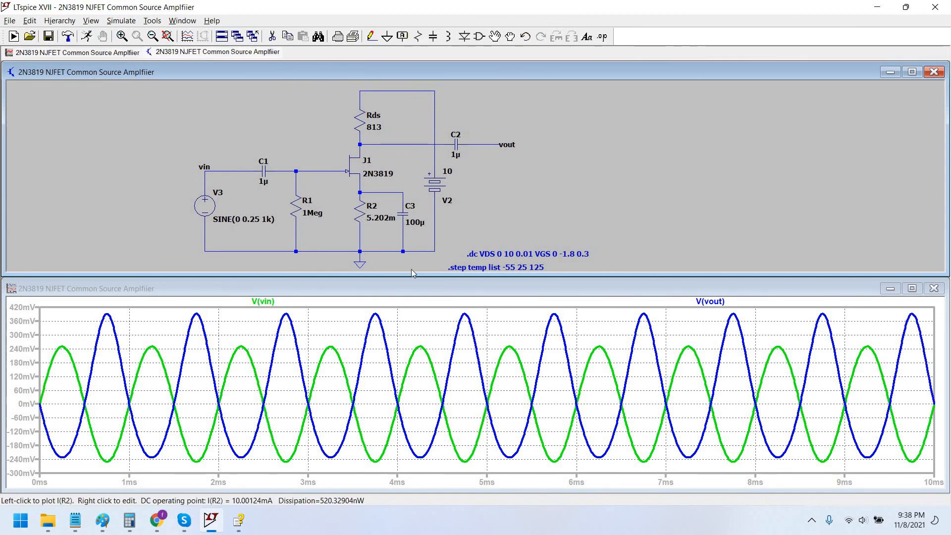
# Open the resistance of source resistor R2 for editing.
pyautogui.rightClick(360, 212)
pyautogui.moveTo(452, 197); pyautogui.dragTo(439, 198)
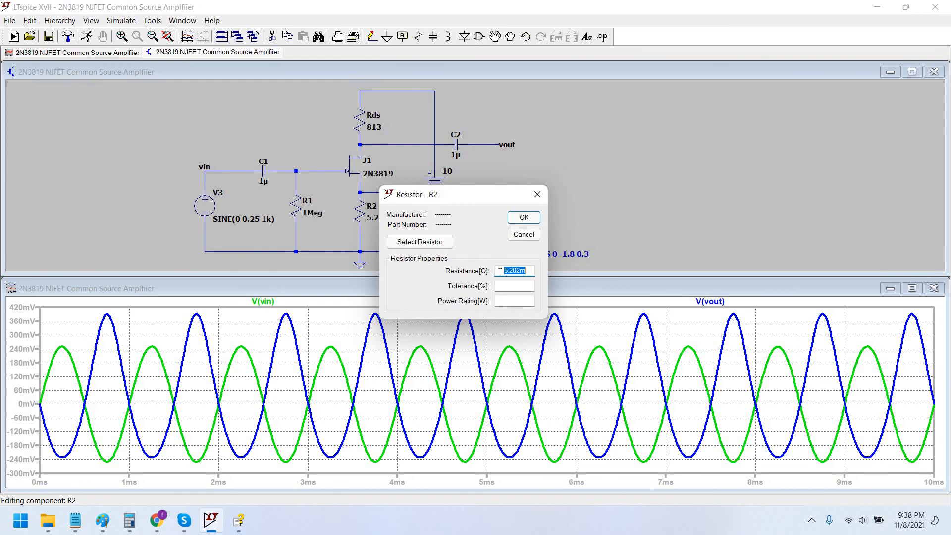
pyautogui.click(526, 270)
pyautogui.moveTo(497, 270); pyautogui.dragTo(526, 277)
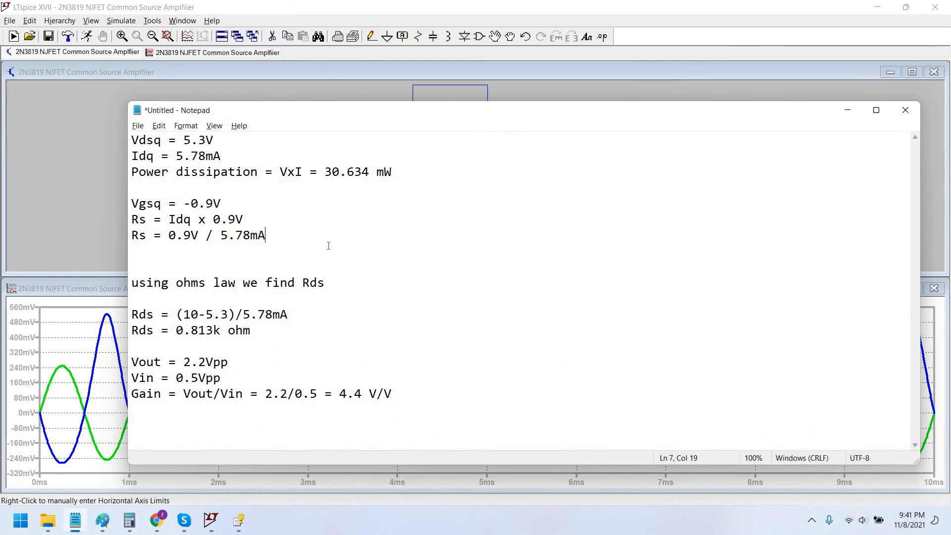
# Switch to the Notepad notes and undo the last edits to the second Rs formula.
pyautogui.hotkey('ctrl', 'z')
pyautogui.hotkey('ctrl', 'z')
pyautogui.press('Down')
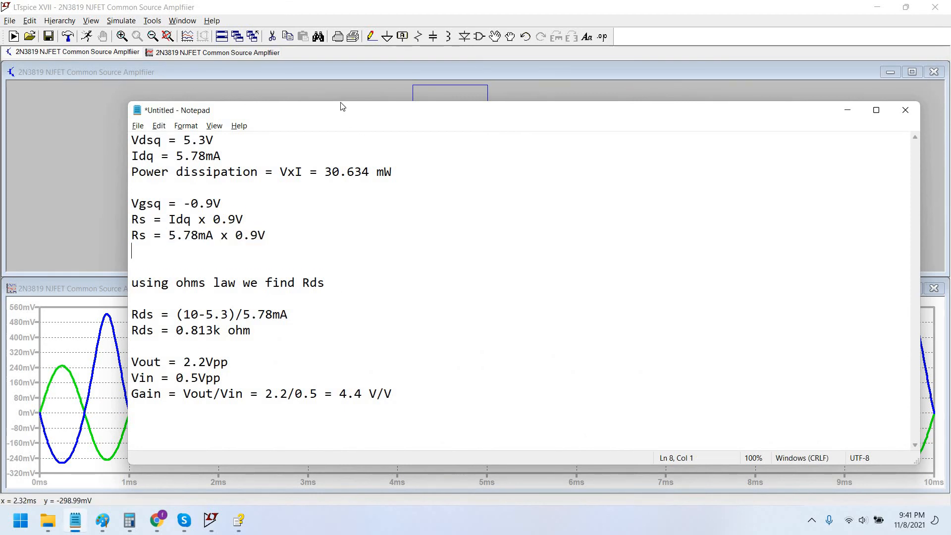
pyautogui.moveTo(341, 106); pyautogui.dragTo(336, 94)
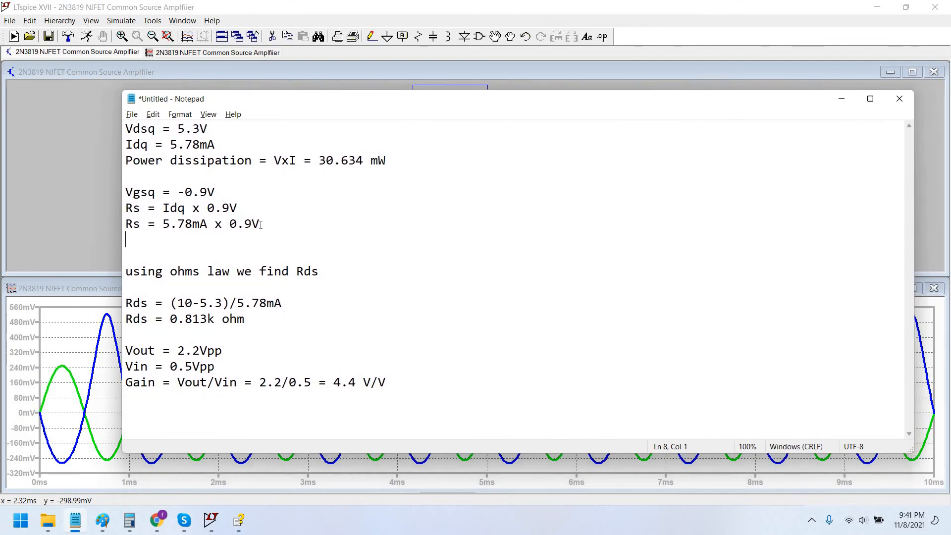
# Rewrite the second Rs formula in the notes as Rs = 0.9V/5.78mA.
pyautogui.moveTo(259, 224); pyautogui.dragTo(163, 225)
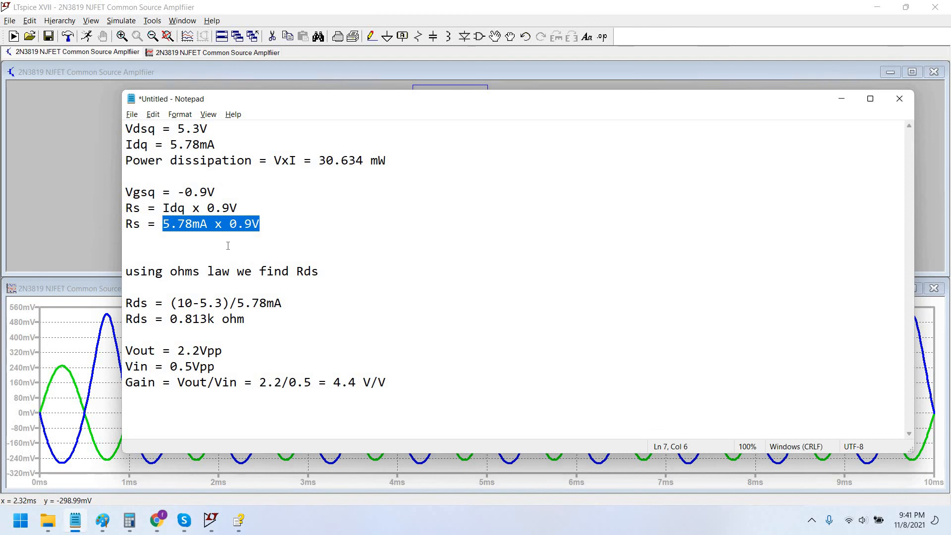
pyautogui.click(226, 226)
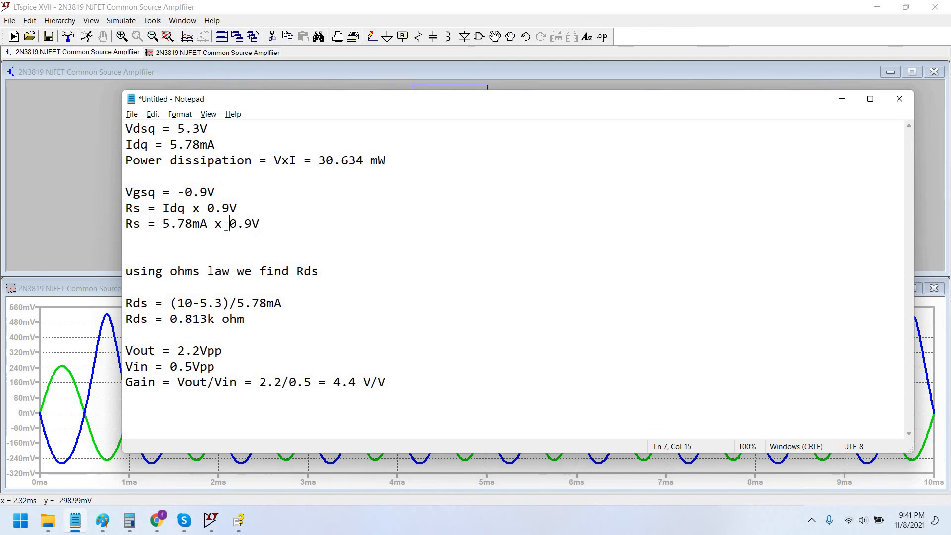
pyautogui.hotkey('shift', 'Left')
pyautogui.hotkey('shift', 'Left')
pyautogui.hotkey('shift', 'Left')
pyautogui.hotkey('shift', 'Left')
pyautogui.hotkey('shift', 'Left')
pyautogui.hotkey('shift', 'Left')
pyautogui.hotkey('shift', 'Left')
pyautogui.hotkey('shift', 'Left')
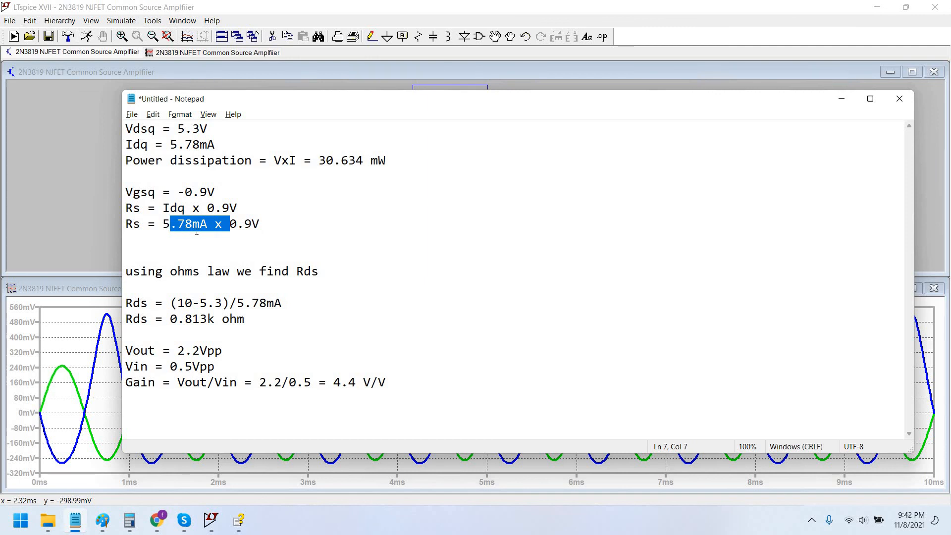
pyautogui.hotkey('shift', 'Left')
pyautogui.press('BackSpace')
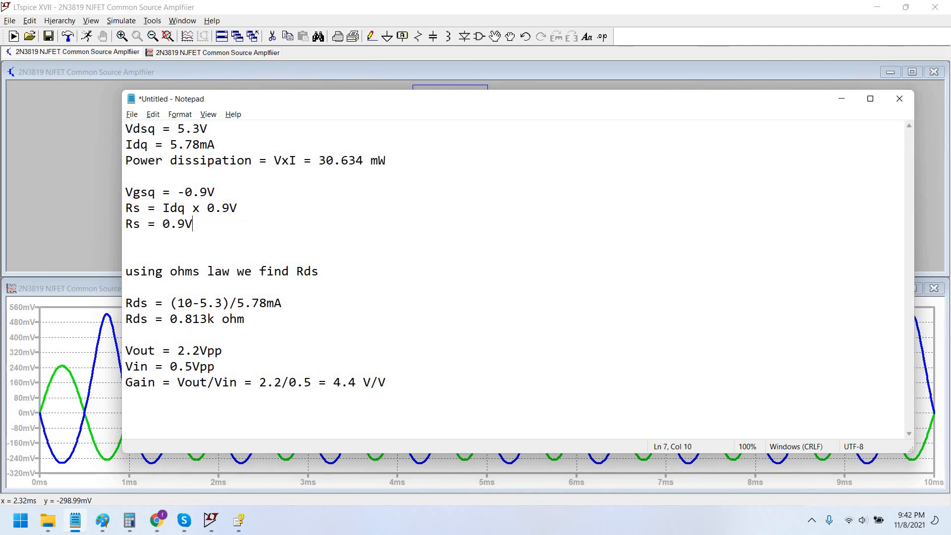
pyautogui.write('/5.78mA x')
pyautogui.press('BackSpace')
pyautogui.press('BackSpace')
pyautogui.press('BackSpace')
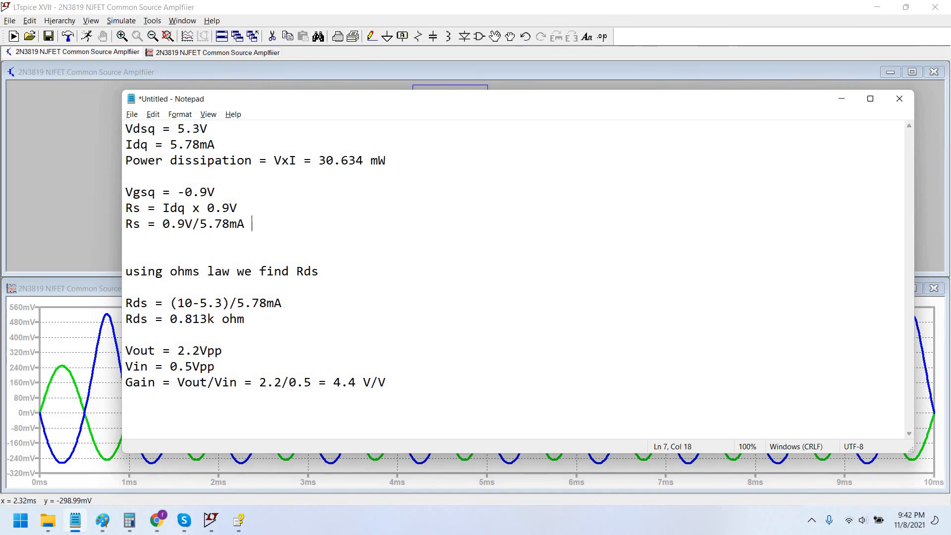
# Add the result line Rs = 155.7 ohm below the Rs formula in the notes.
pyautogui.press('Return')
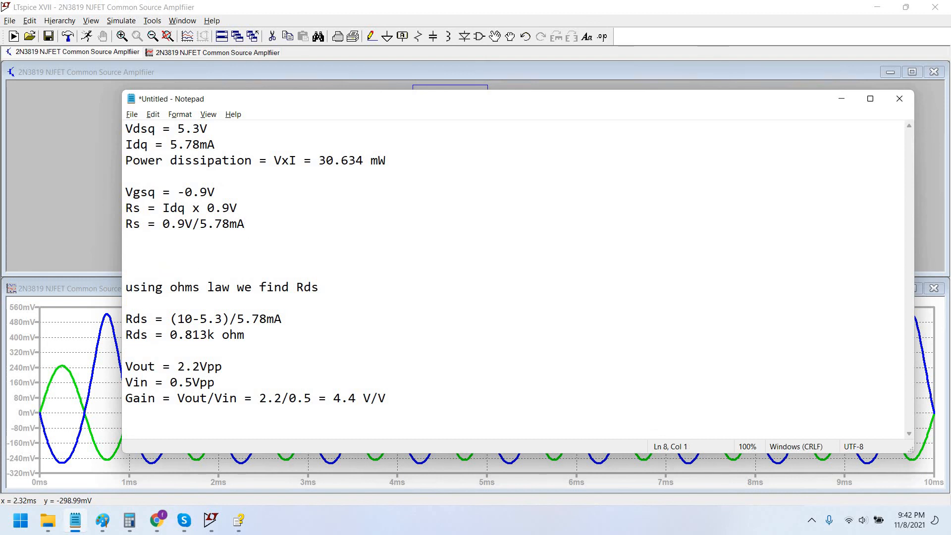
pyautogui.write('Rs =')
pyautogui.write('155.7 ohm')
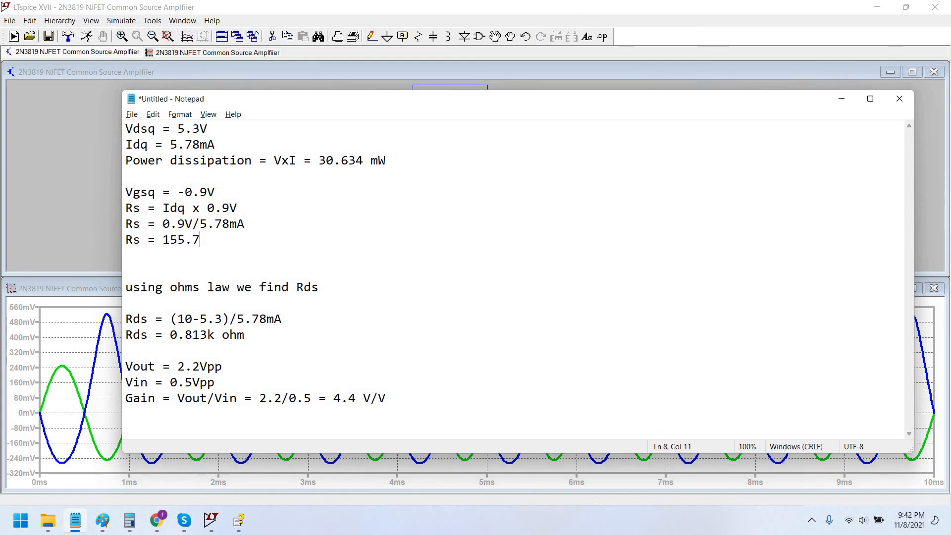
# Return to the LTspice schematic and set the resistance of source resistor R2 to 155.7.
pyautogui.click(103, 206)
pyautogui.rightClick(414, 205)
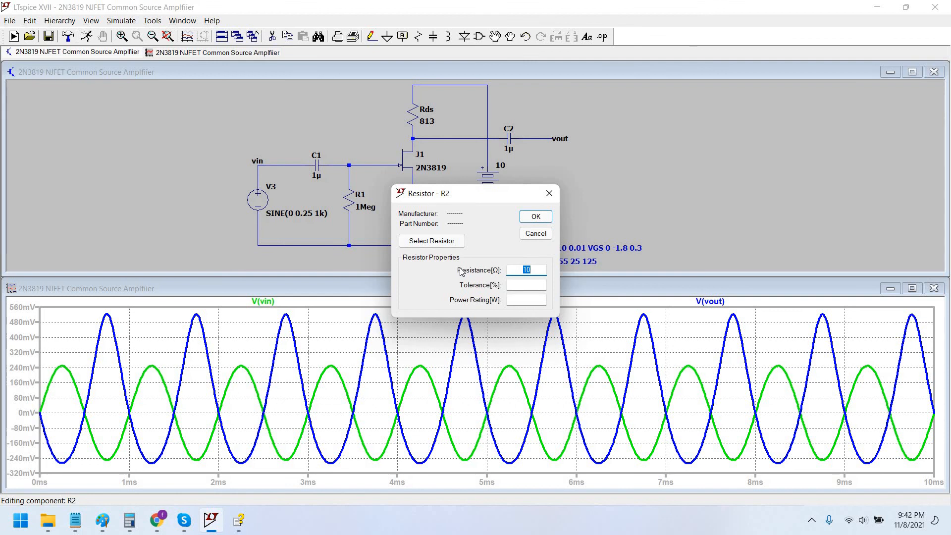
pyautogui.write('155.7')
pyautogui.press('Return')
pyautogui.moveTo(691, 205); pyautogui.dragTo(673, 212)
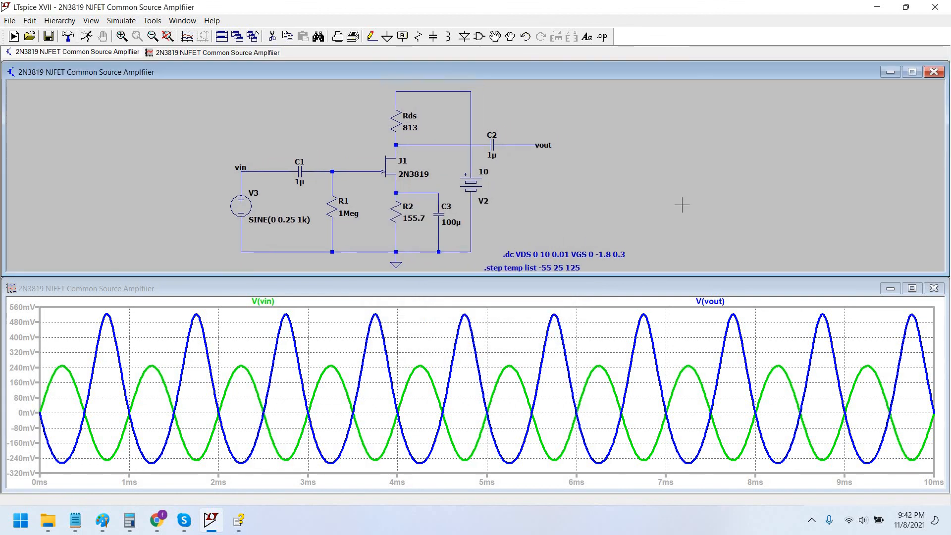
# Rerun the transient simulation with the new R2 value and review the circuit alongside the vin and vout waveforms.
pyautogui.click(86, 37)
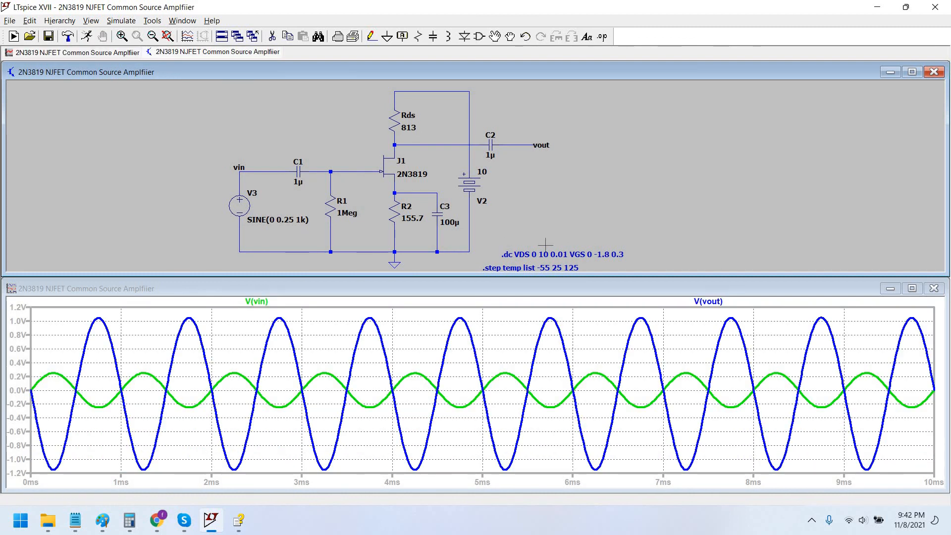
pyautogui.moveTo(600, 231); pyautogui.dragTo(602, 226)
pyautogui.scroll(-2, 601, 226)
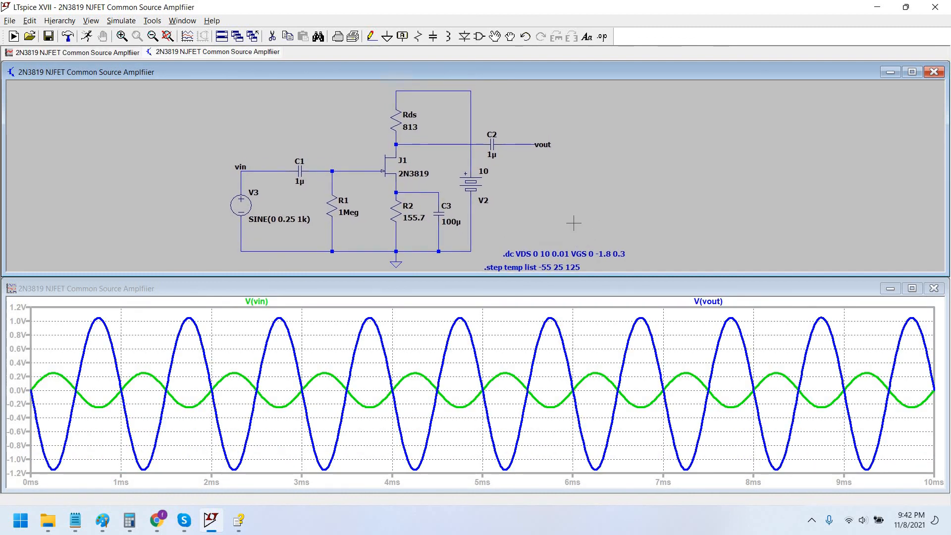
pyautogui.scroll(1, 572, 218)
pyautogui.moveTo(584, 207); pyautogui.dragTo(591, 196)
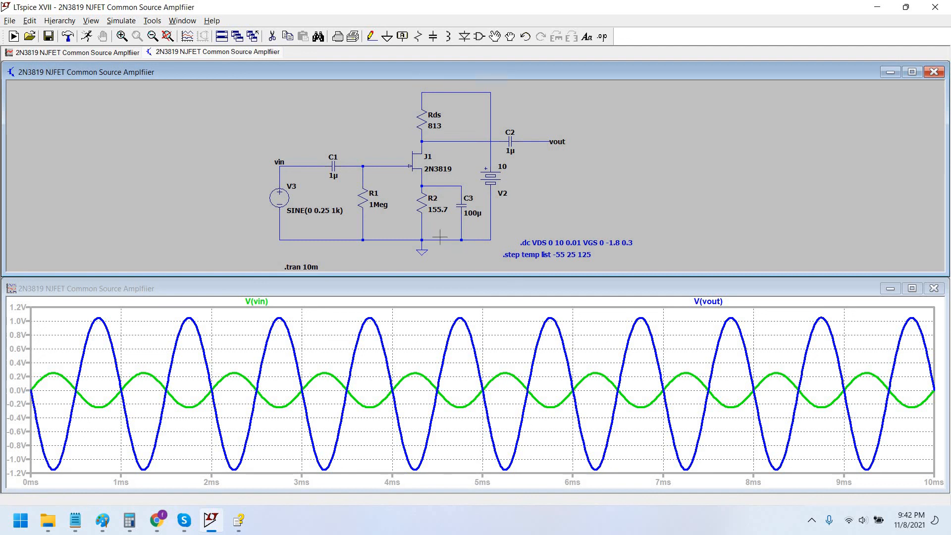
pyautogui.moveTo(595, 196); pyautogui.dragTo(599, 193)
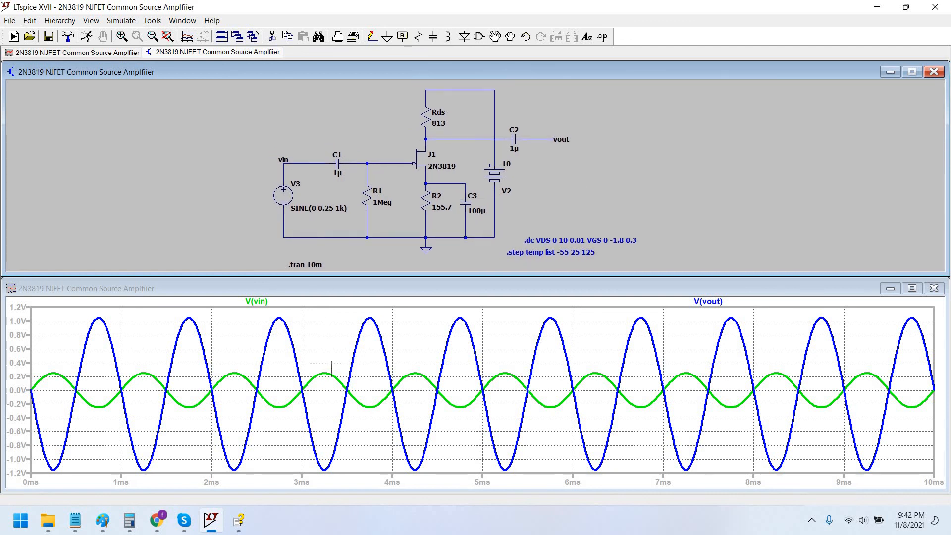
# Measure the negative and positive peaks of V(vout) with cursors in the maximized waveform plot and return to the tiled schematic and plot view.
pyautogui.click(911, 288)
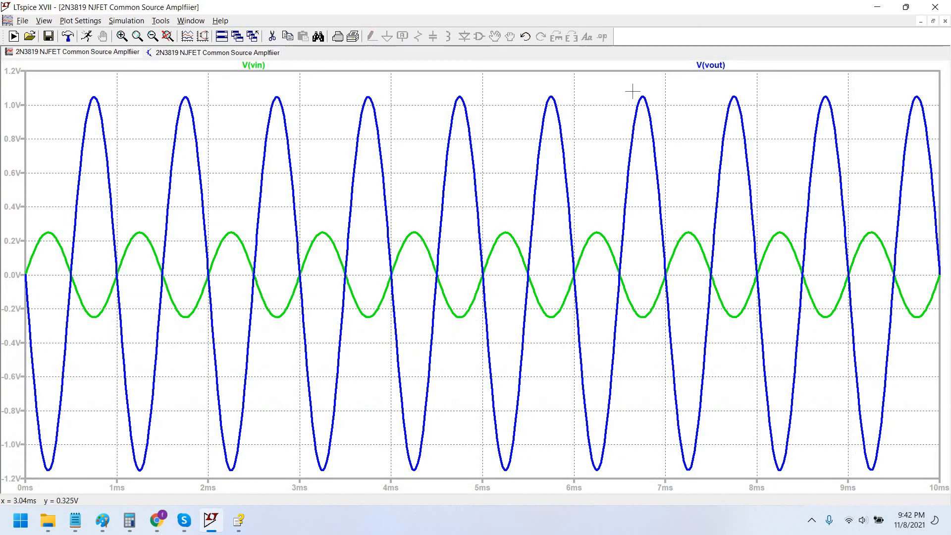
pyautogui.click(711, 65)
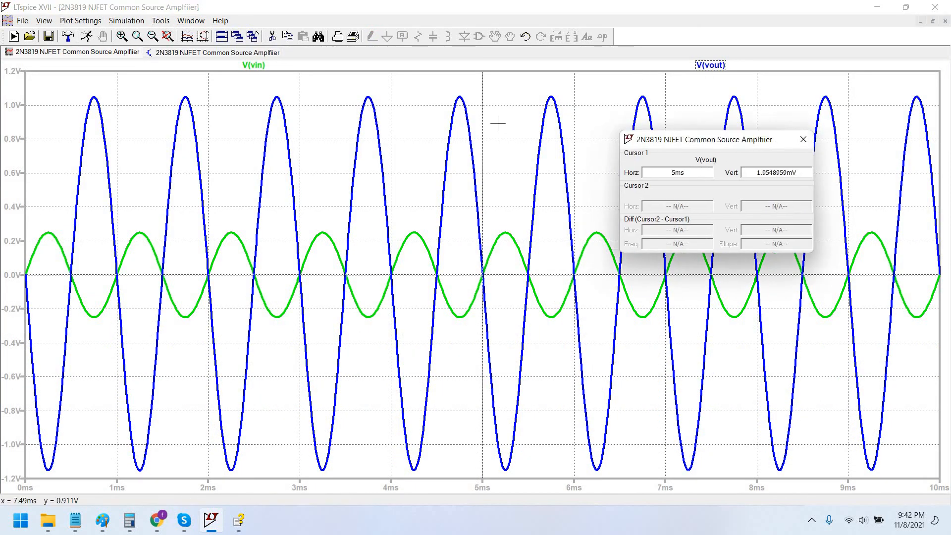
pyautogui.moveTo(483, 97); pyautogui.dragTo(505, 146)
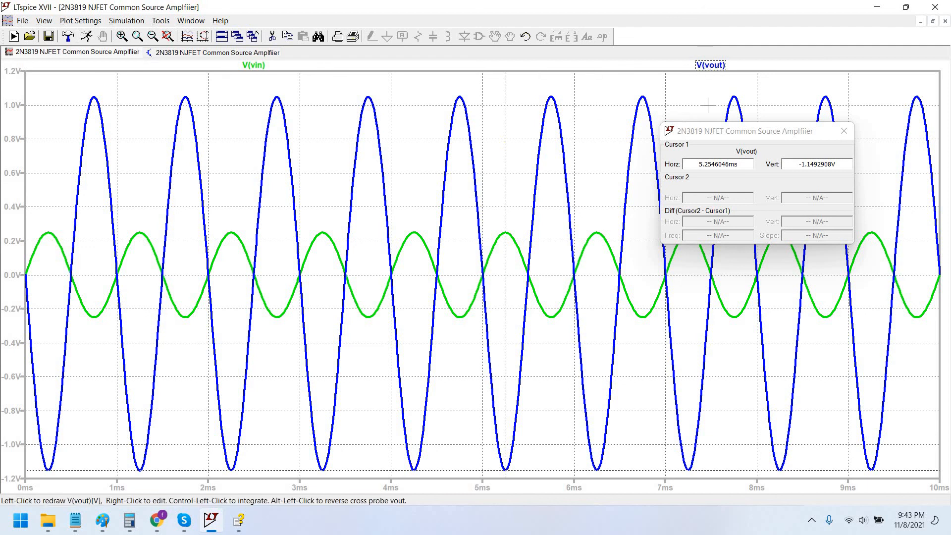
pyautogui.click(711, 65)
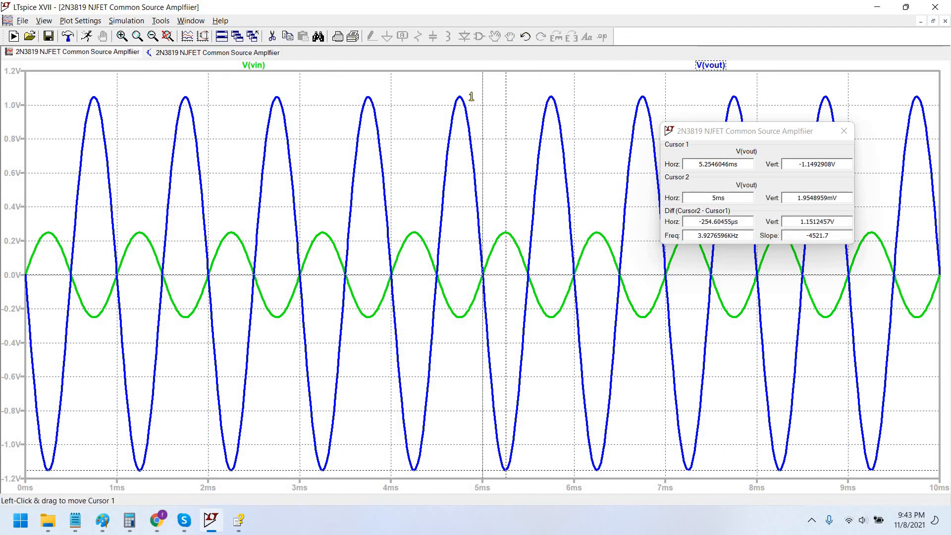
pyautogui.moveTo(505, 95); pyautogui.dragTo(459, 97)
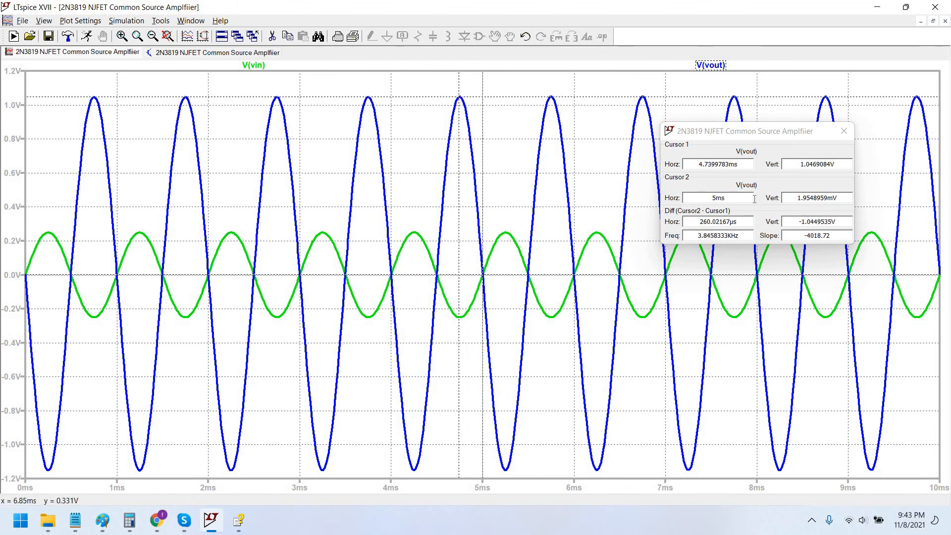
pyautogui.click(844, 131)
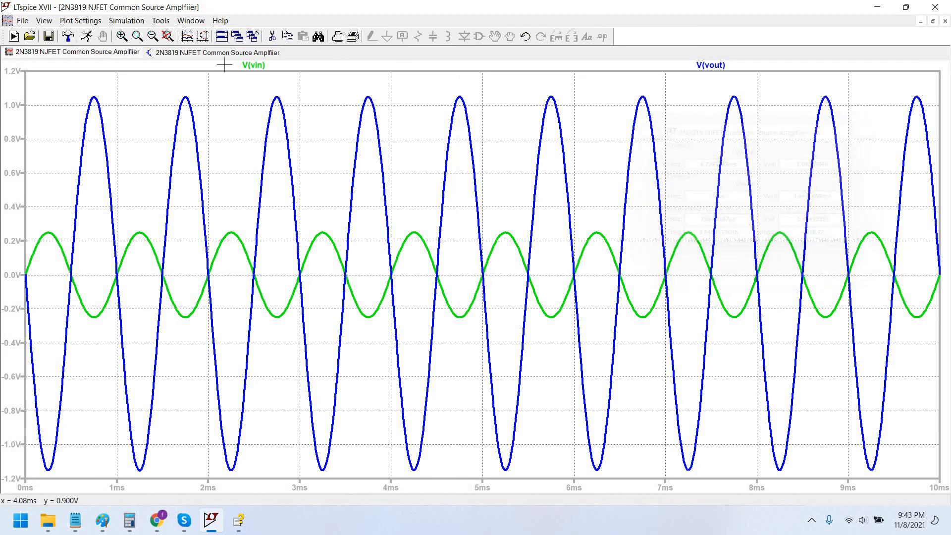
pyautogui.click(933, 20)
pyautogui.click(596, 214)
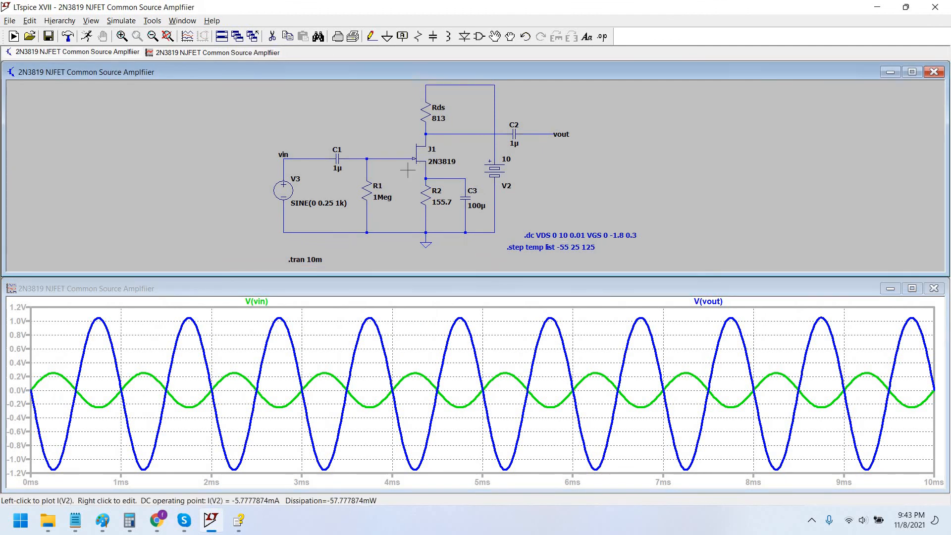
pyautogui.scroll(2, 374, 145)
pyautogui.moveTo(386, 131); pyautogui.dragTo(400, 150)
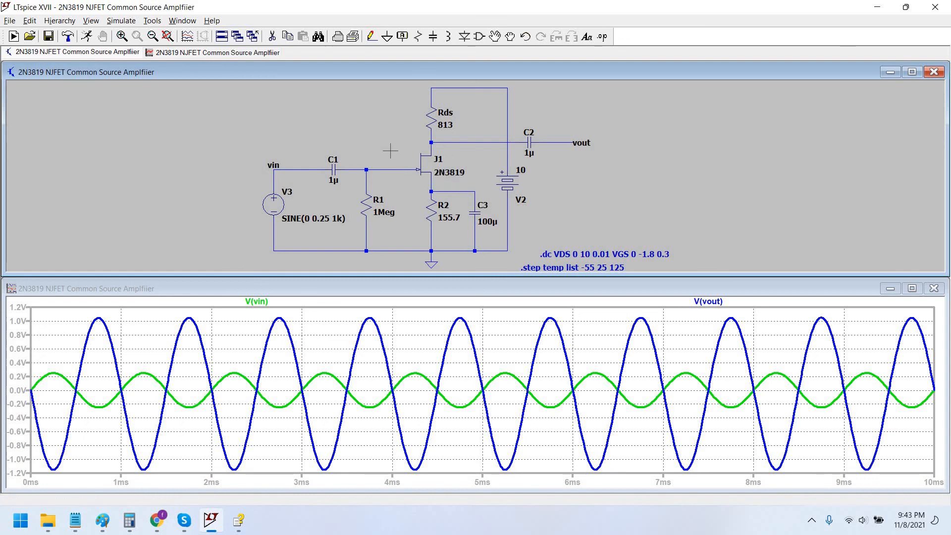
pyautogui.moveTo(391, 144); pyautogui.dragTo(391, 155)
pyautogui.scroll(1, 393, 158)
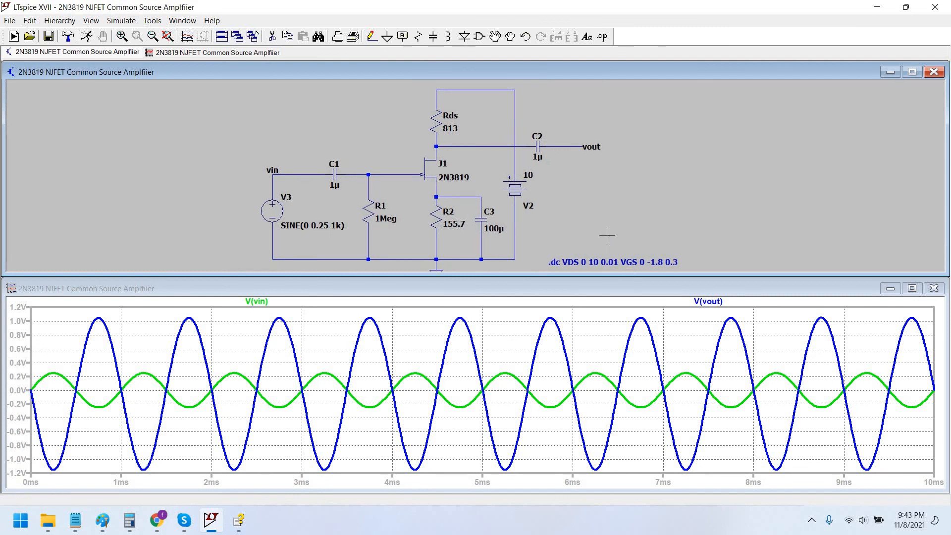
pyautogui.scroll(-1, 605, 225)
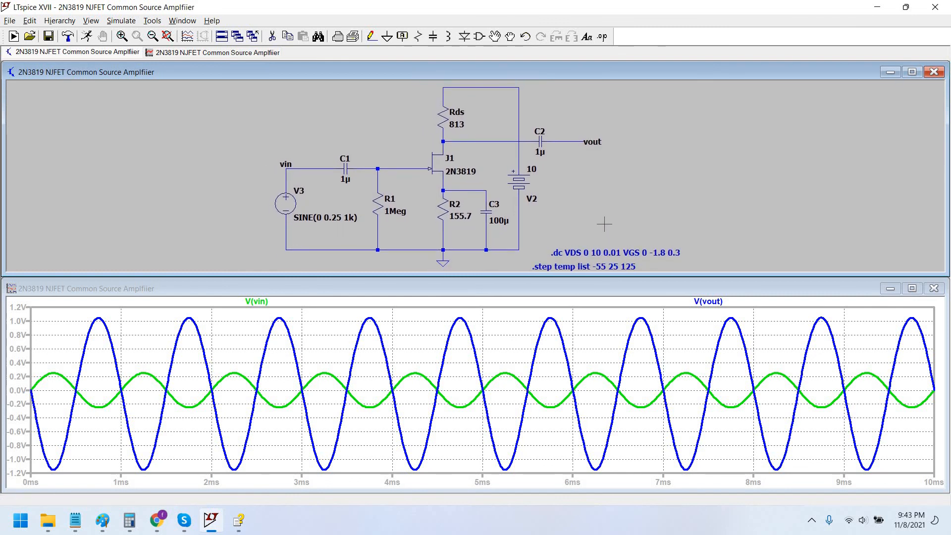
pyautogui.moveTo(604, 224); pyautogui.dragTo(613, 220)
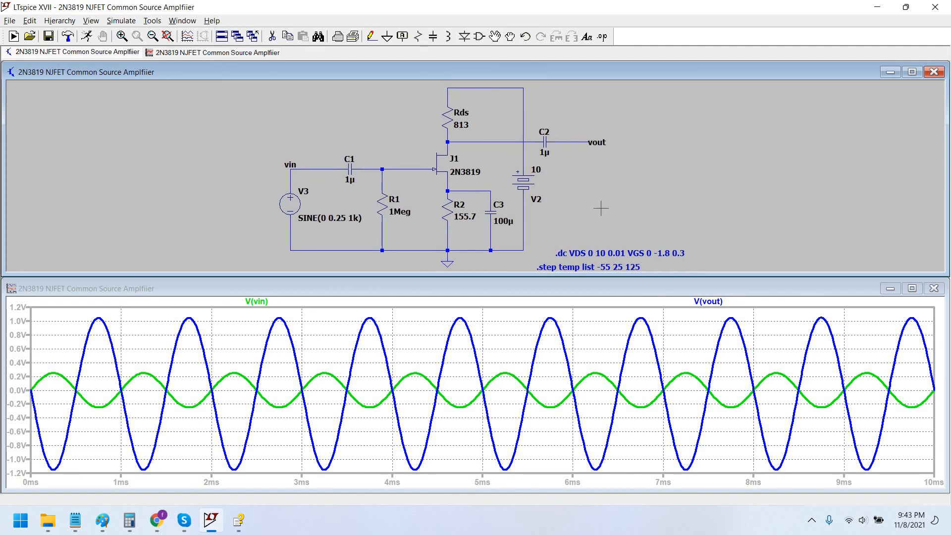
pyautogui.moveTo(589, 218); pyautogui.dragTo(603, 217)
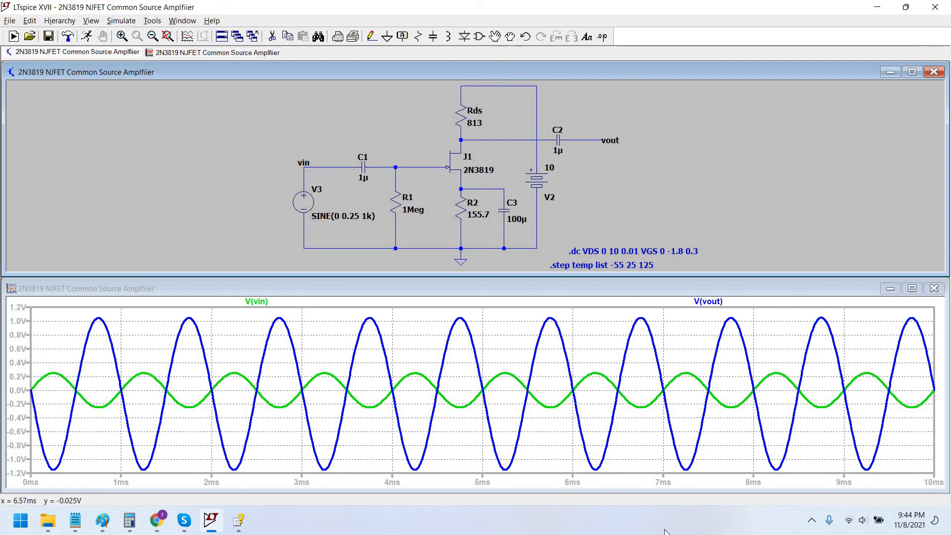
pyautogui.click(811, 519)
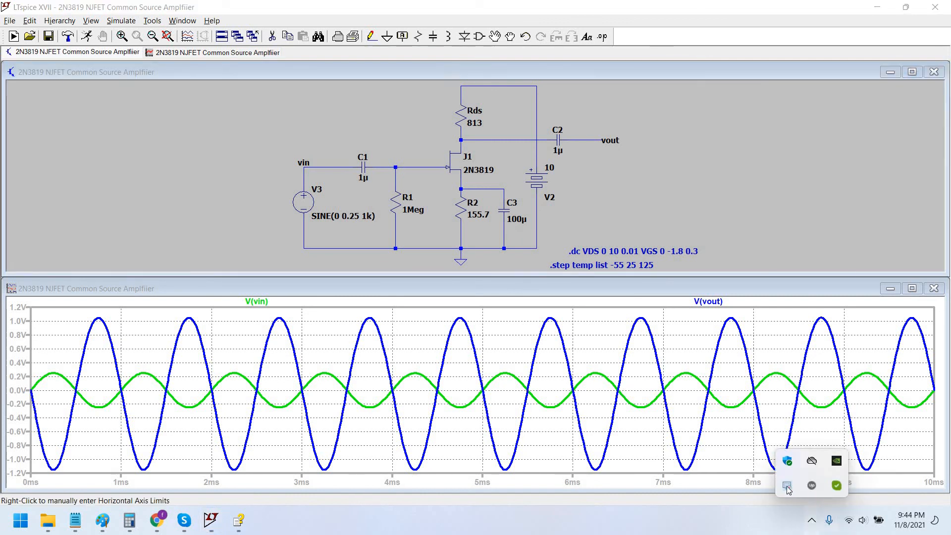